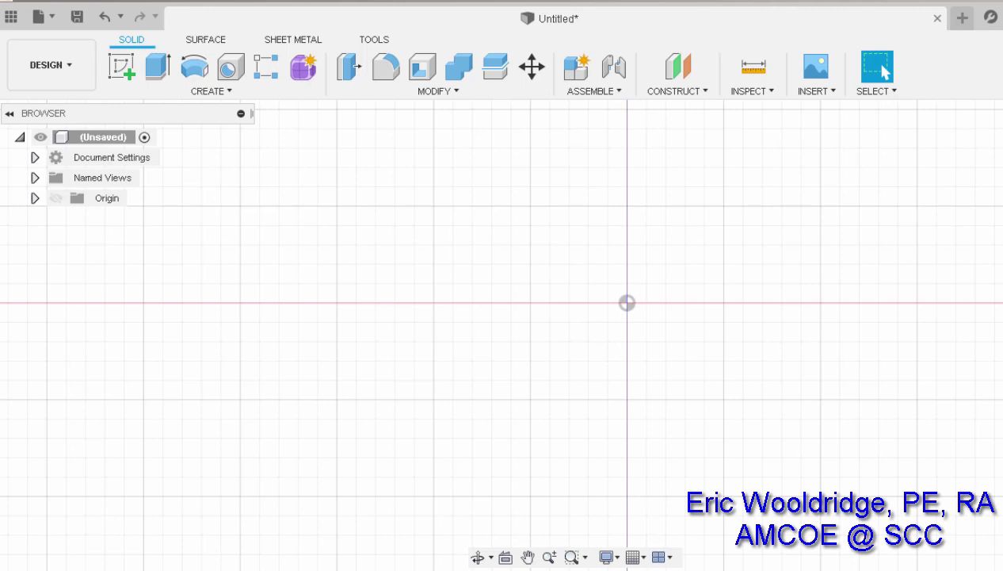
Set the document's active units to inches.
{"action": "middle_click_drag", "start_coordinate": [716, 333], "coordinate": [616, 374]}
{"action": "scroll", "coordinate": [617, 374], "scroll_direction": "down", "scroll_amount": 2}
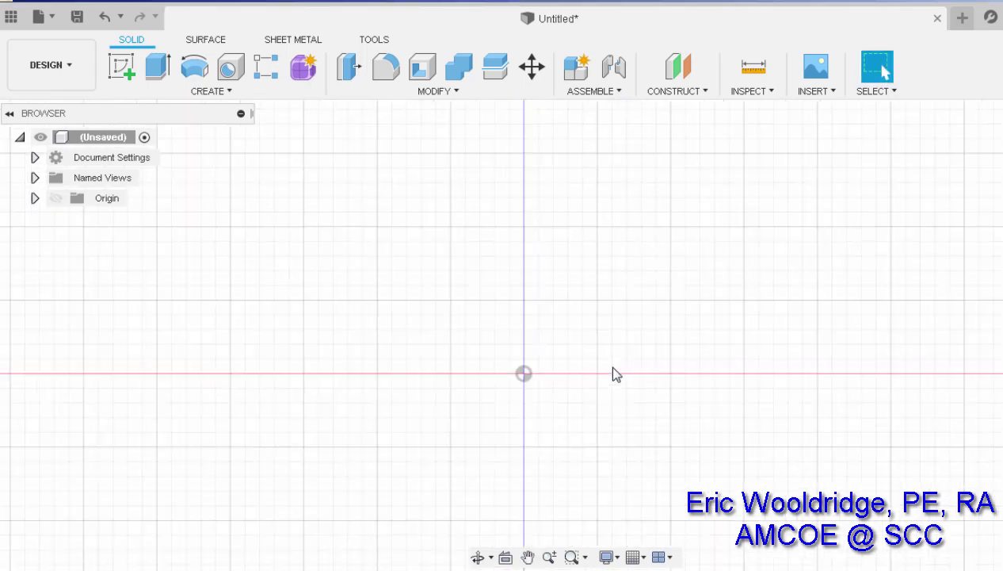
{"action": "scroll", "coordinate": [662, 363], "scroll_direction": "up", "scroll_amount": 1}
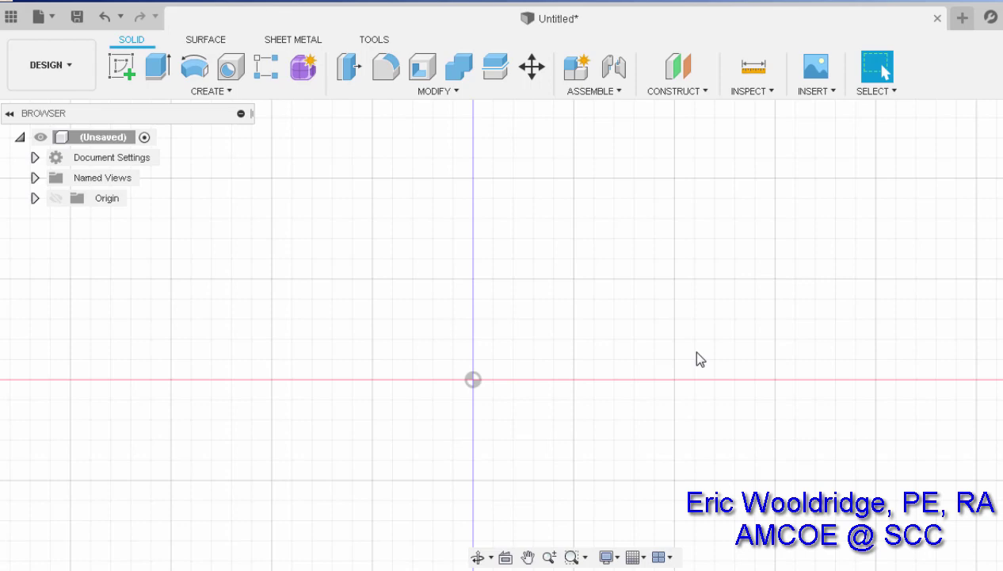
{"action": "left_click", "coordinate": [32, 147]}
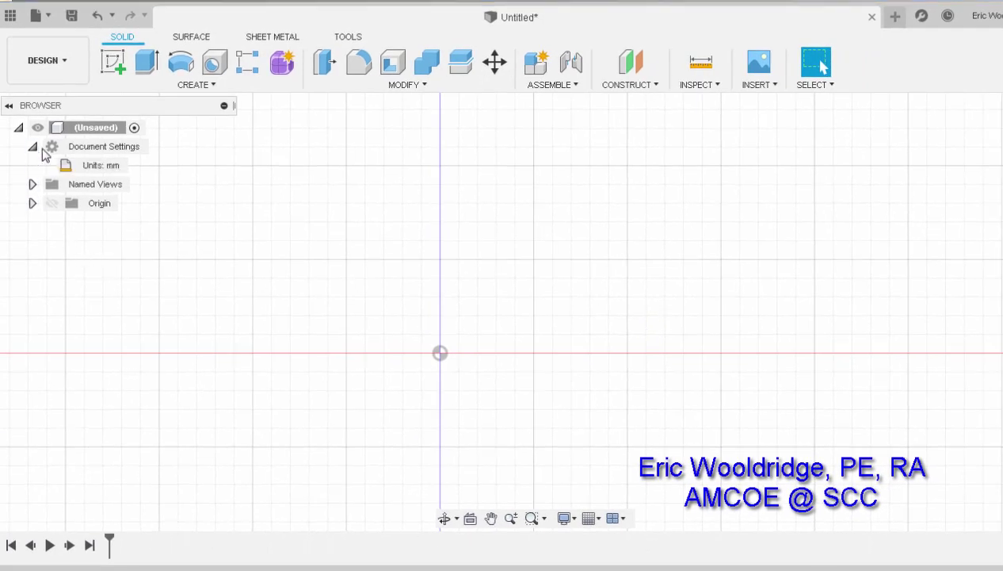
{"action": "mouse_move", "coordinate": [83, 169]}
{"action": "left_click", "coordinate": [137, 166]}
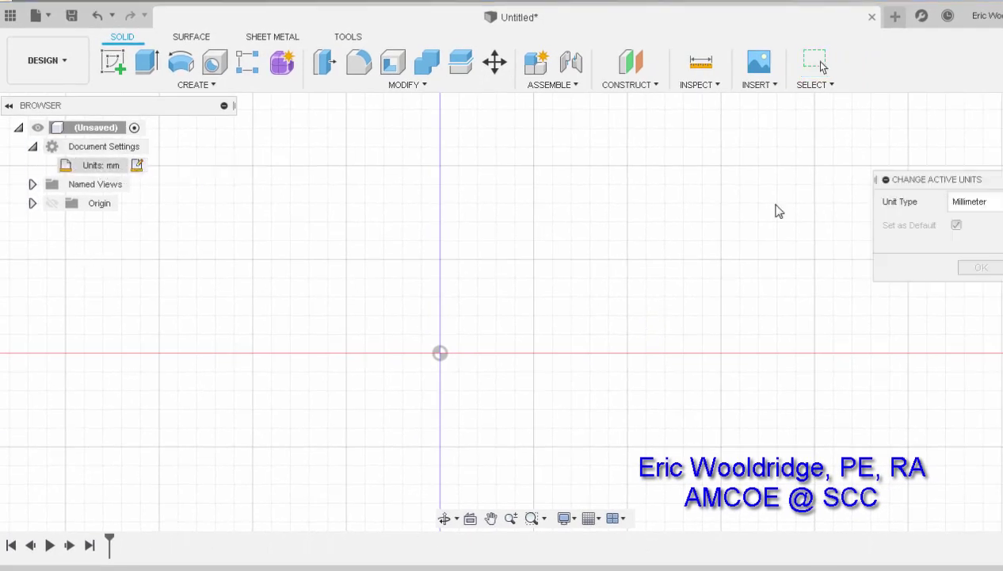
{"action": "left_click", "coordinate": [971, 201]}
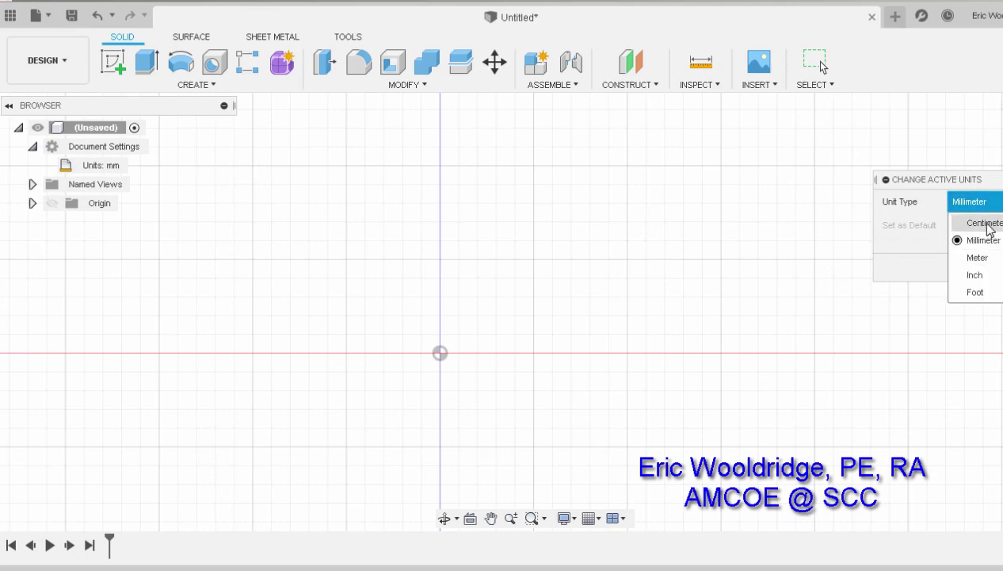
{"action": "left_click", "coordinate": [970, 276]}
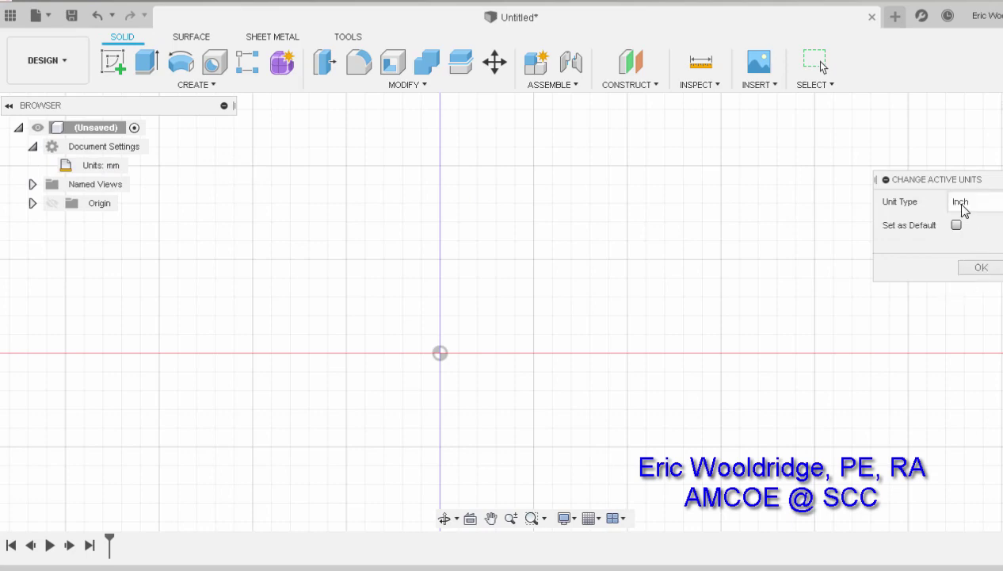
{"action": "left_click", "coordinate": [980, 270]}
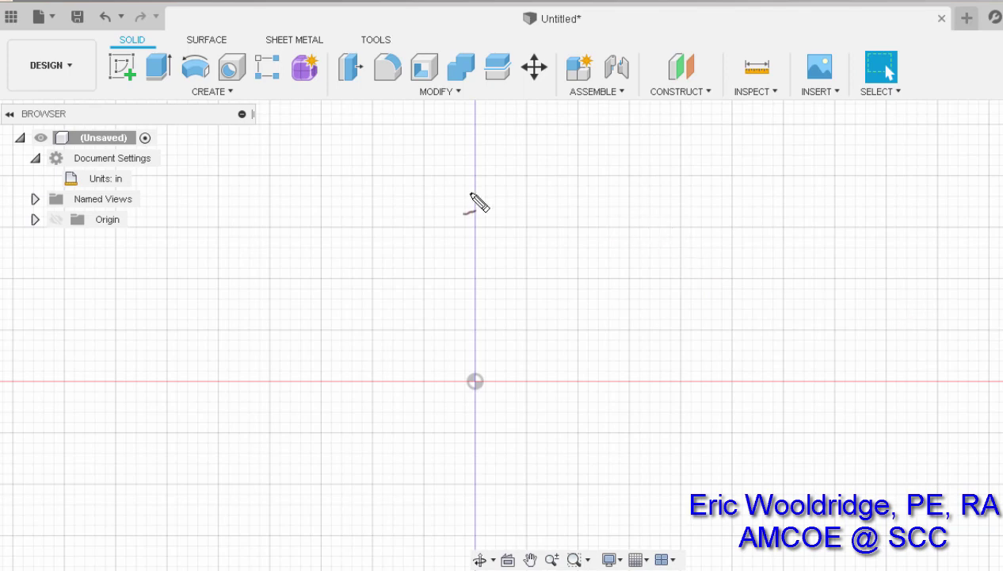
{"action": "mouse_move", "coordinate": [727, 144]}
{"action": "left_mouse_down"}
{"action": "mouse_move", "coordinate": [374, 148]}
{"action": "mouse_move", "coordinate": [368, 338]}
{"action": "mouse_move", "coordinate": [611, 289]}
{"action": "mouse_move", "coordinate": [741, 143]}
{"action": "mouse_move", "coordinate": [626, 139]}
{"action": "left_mouse_up"}
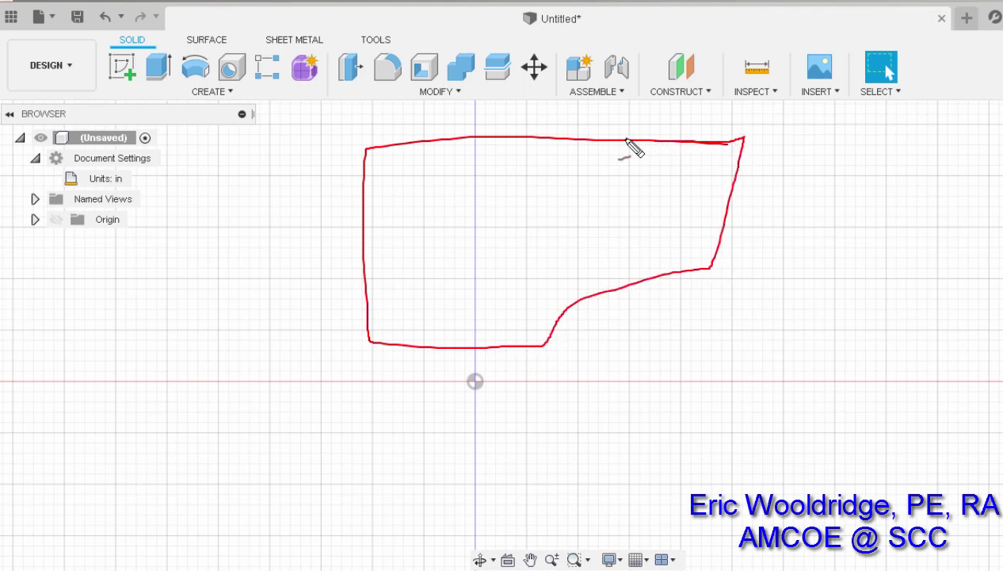
{"action": "key", "text": "e"}
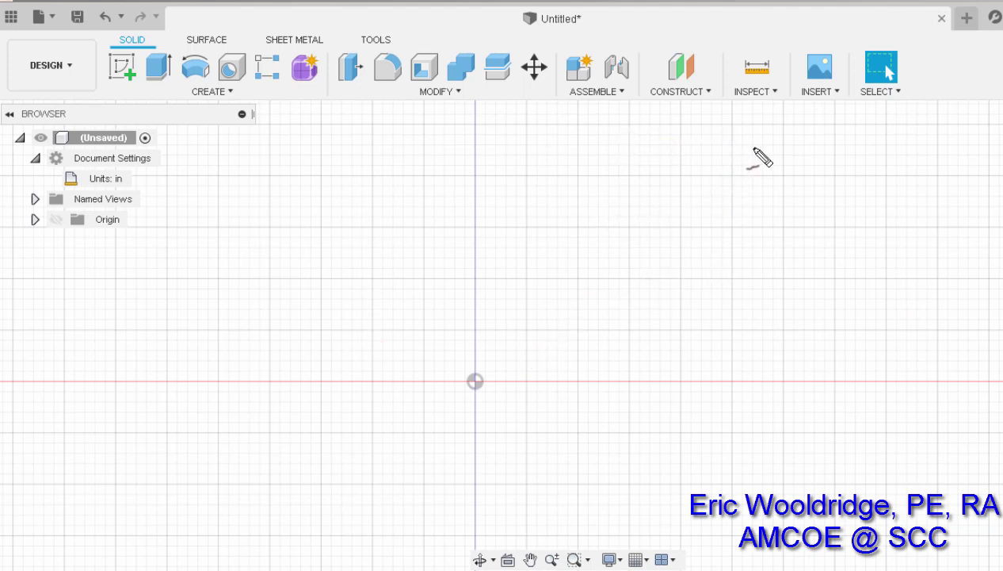
{"action": "mouse_move", "coordinate": [753, 149]}
{"action": "left_mouse_down"}
{"action": "mouse_move", "coordinate": [423, 287]}
{"action": "mouse_move", "coordinate": [365, 358]}
{"action": "mouse_move", "coordinate": [381, 367]}
{"action": "mouse_move", "coordinate": [374, 352]}
{"action": "mouse_move", "coordinate": [511, 285]}
{"action": "mouse_move", "coordinate": [830, 174]}
{"action": "mouse_move", "coordinate": [729, 147]}
{"action": "left_mouse_up"}
{"action": "mouse_move", "coordinate": [800, 179]}
{"action": "left_mouse_down"}
{"action": "mouse_move", "coordinate": [670, 247]}
{"action": "mouse_move", "coordinate": [697, 214]}
{"action": "left_mouse_up"}
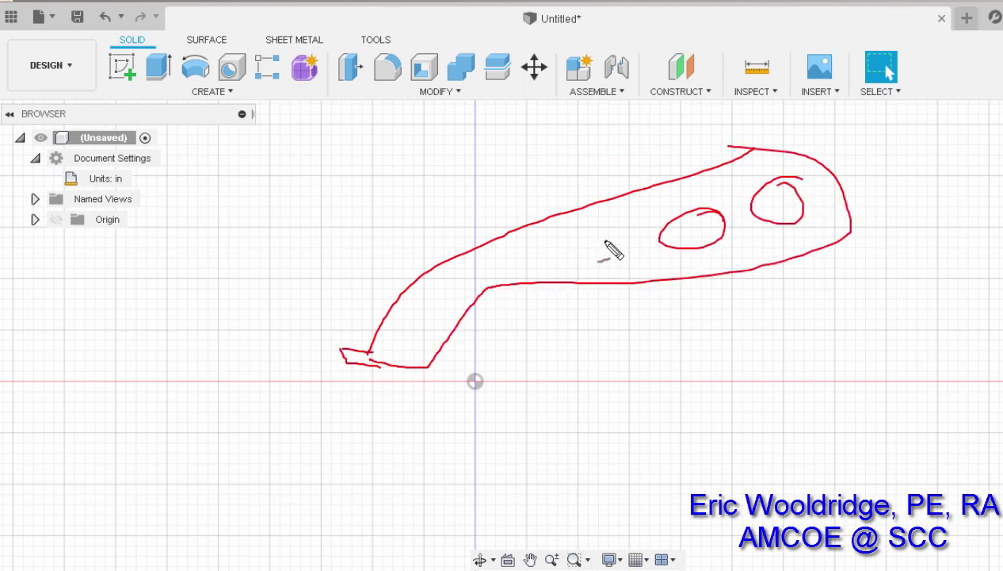
{"action": "left_click_drag", "start_coordinate": [604, 240], "coordinate": [602, 237]}
{"action": "mouse_move", "coordinate": [453, 291]}
{"action": "left_mouse_down"}
{"action": "mouse_move", "coordinate": [415, 314]}
{"action": "mouse_move", "coordinate": [452, 291]}
{"action": "left_mouse_up"}
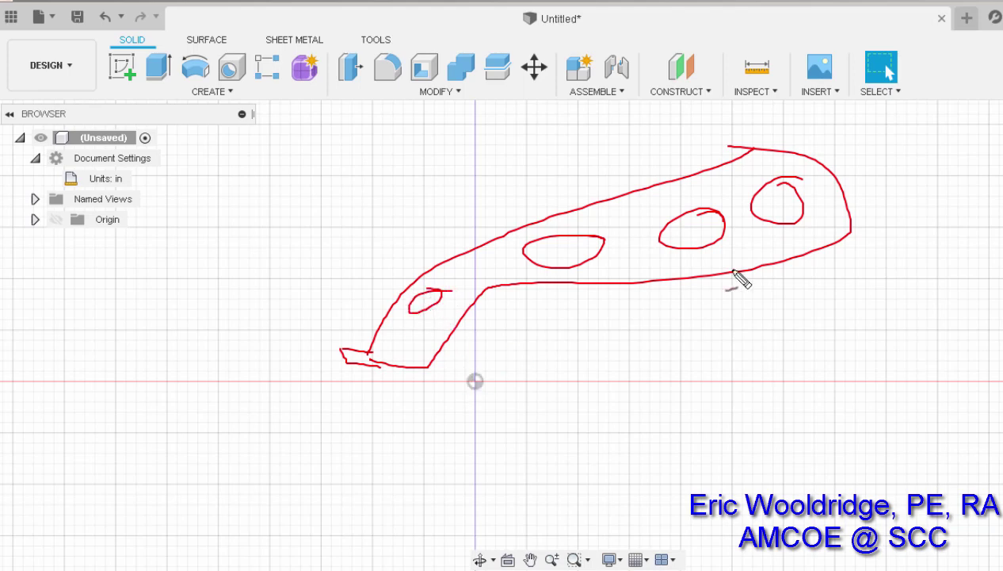
{"action": "mouse_move", "coordinate": [882, 163]}
{"action": "left_mouse_down"}
{"action": "mouse_move", "coordinate": [881, 403]}
{"action": "mouse_move", "coordinate": [283, 418]}
{"action": "mouse_move", "coordinate": [343, 161]}
{"action": "mouse_move", "coordinate": [734, 143]}
{"action": "mouse_move", "coordinate": [886, 172]}
{"action": "left_mouse_up"}
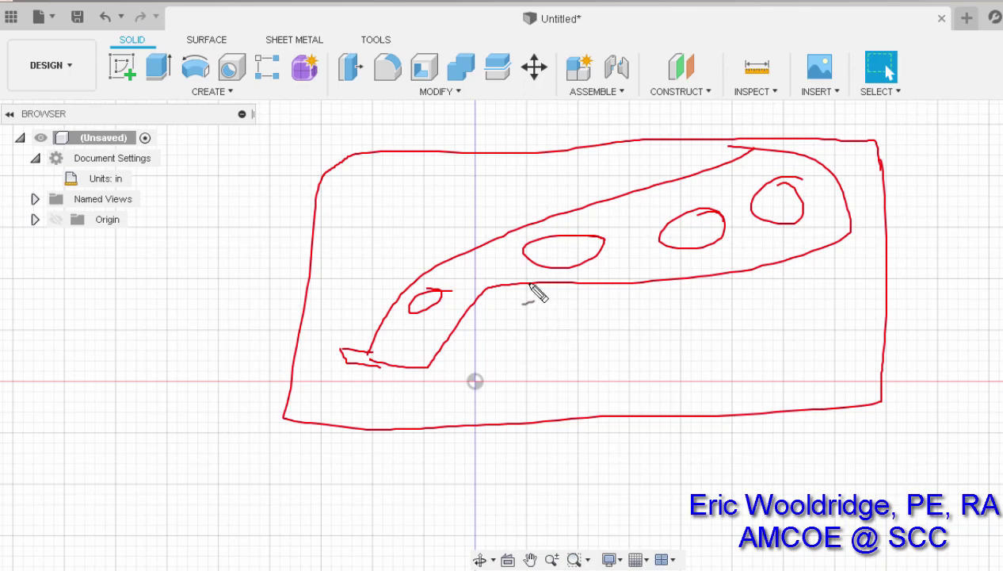
{"action": "mouse_move", "coordinate": [529, 284]}
{"action": "left_mouse_down"}
{"action": "mouse_move", "coordinate": [648, 514]}
{"action": "mouse_move", "coordinate": [697, 509]}
{"action": "left_mouse_up"}
{"action": "left_click_drag", "start_coordinate": [717, 474], "coordinate": [715, 477]}
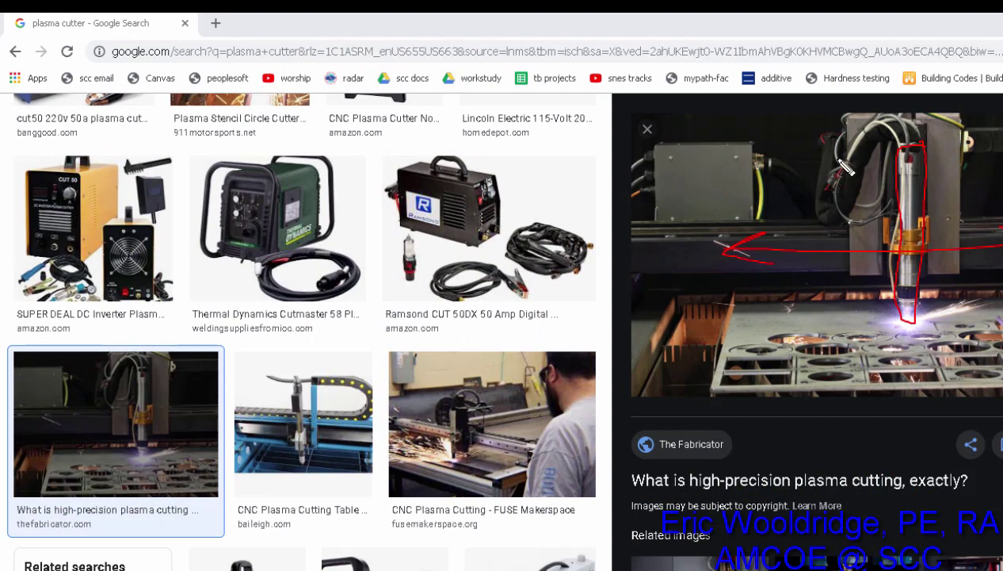
{"action": "mouse_move", "coordinate": [817, 159]}
{"action": "left_mouse_down"}
{"action": "mouse_move", "coordinate": [894, 239]}
{"action": "mouse_move", "coordinate": [861, 236]}
{"action": "left_mouse_up"}
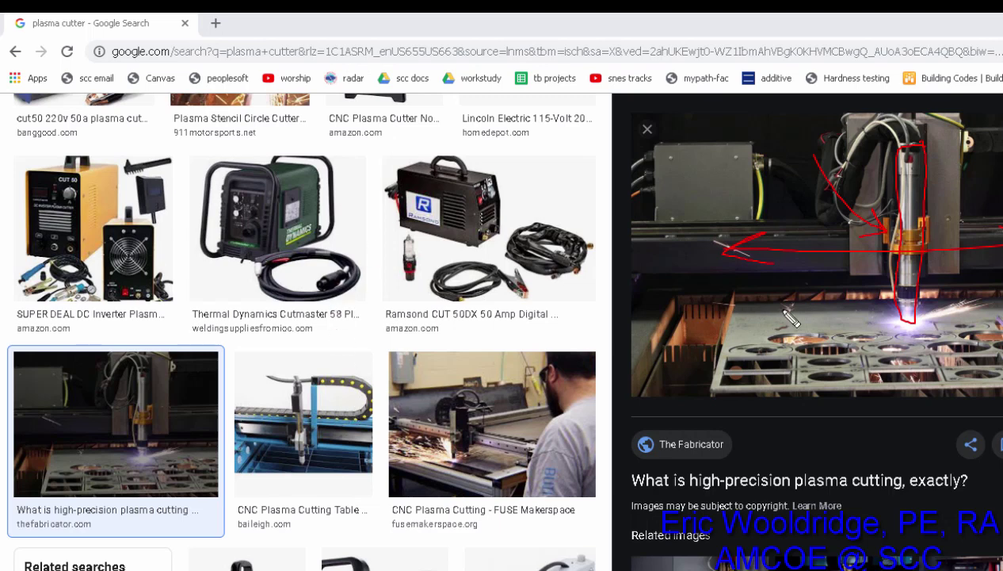
{"action": "left_click_drag", "start_coordinate": [771, 265], "coordinate": [791, 306]}
{"action": "left_click_drag", "start_coordinate": [798, 271], "coordinate": [763, 311]}
{"action": "mouse_move", "coordinate": [830, 276]}
{"action": "left_mouse_down"}
{"action": "mouse_move", "coordinate": [861, 276]}
{"action": "mouse_move", "coordinate": [847, 324]}
{"action": "left_mouse_up"}
{"action": "left_click_drag", "start_coordinate": [715, 286], "coordinate": [682, 368]}
{"action": "left_click_drag", "start_coordinate": [673, 334], "coordinate": [713, 350]}
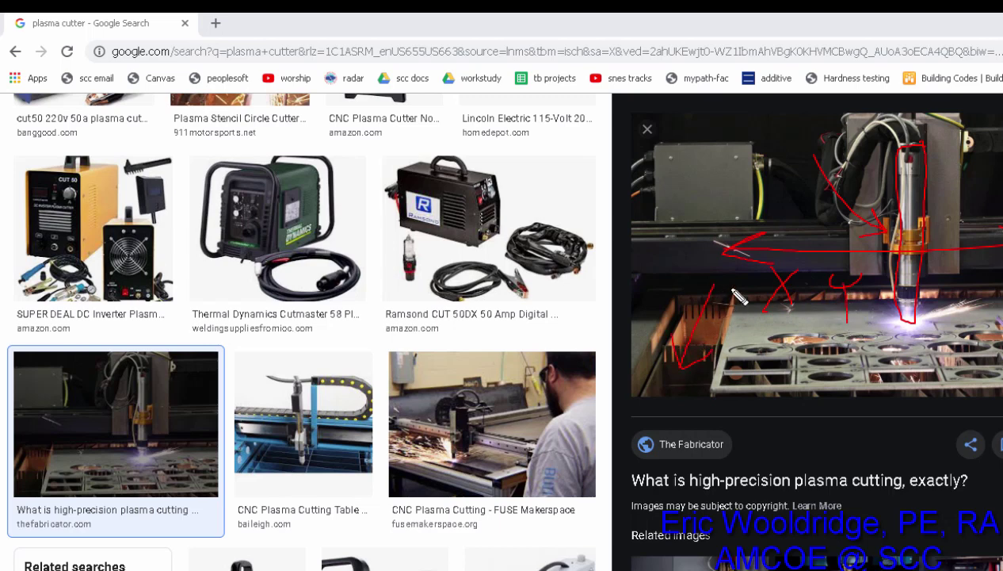
{"action": "mouse_move", "coordinate": [731, 275]}
{"action": "left_mouse_down"}
{"action": "mouse_move", "coordinate": [730, 286]}
{"action": "mouse_move", "coordinate": [728, 274]}
{"action": "left_mouse_up"}
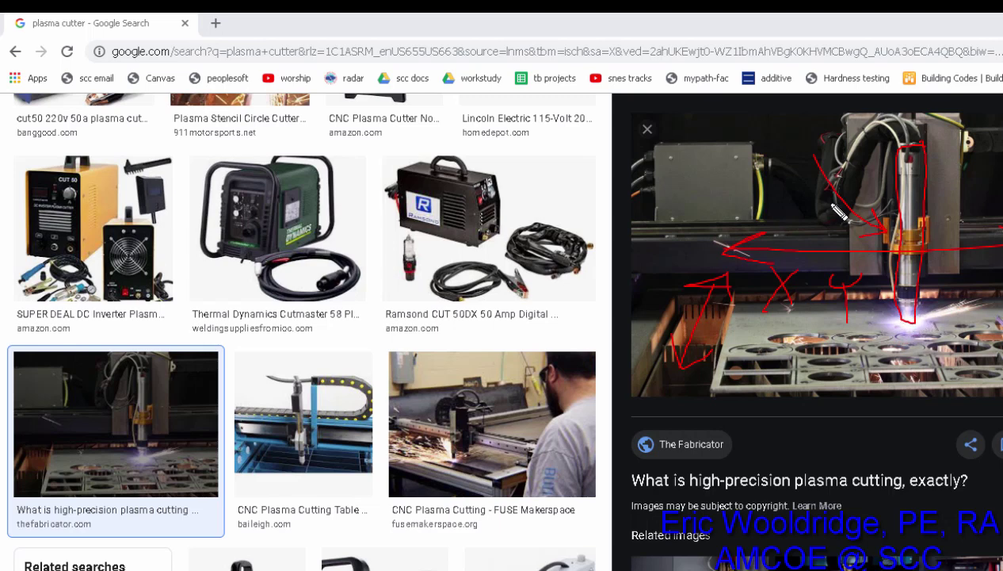
{"action": "mouse_move", "coordinate": [780, 368]}
{"action": "left_mouse_down"}
{"action": "mouse_move", "coordinate": [767, 360]}
{"action": "mouse_move", "coordinate": [768, 376]}
{"action": "mouse_move", "coordinate": [761, 364]}
{"action": "left_mouse_up"}
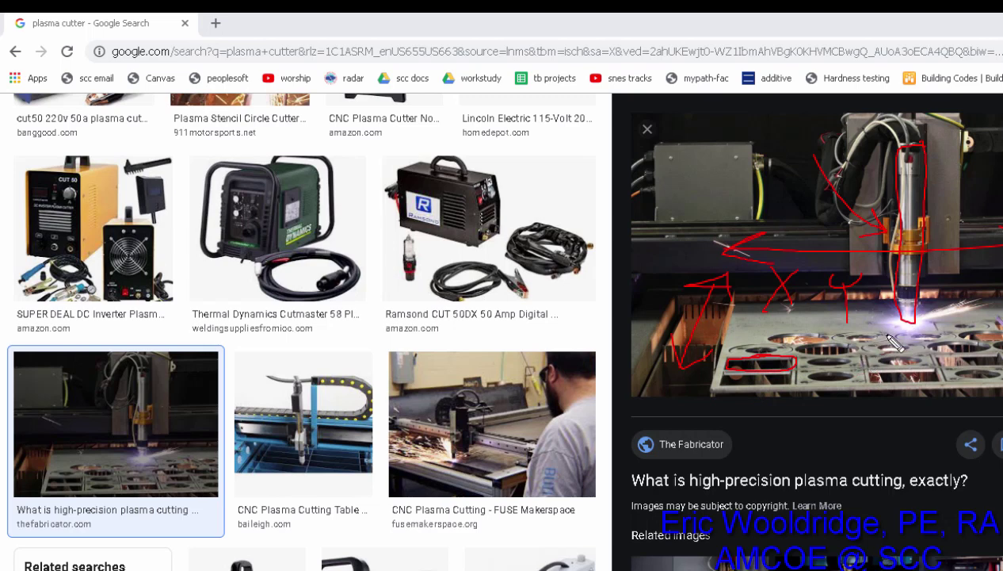
{"action": "mouse_move", "coordinate": [866, 317]}
{"action": "left_mouse_down"}
{"action": "mouse_move", "coordinate": [745, 373]}
{"action": "mouse_move", "coordinate": [911, 365]}
{"action": "mouse_move", "coordinate": [793, 361]}
{"action": "mouse_move", "coordinate": [840, 392]}
{"action": "left_mouse_up"}
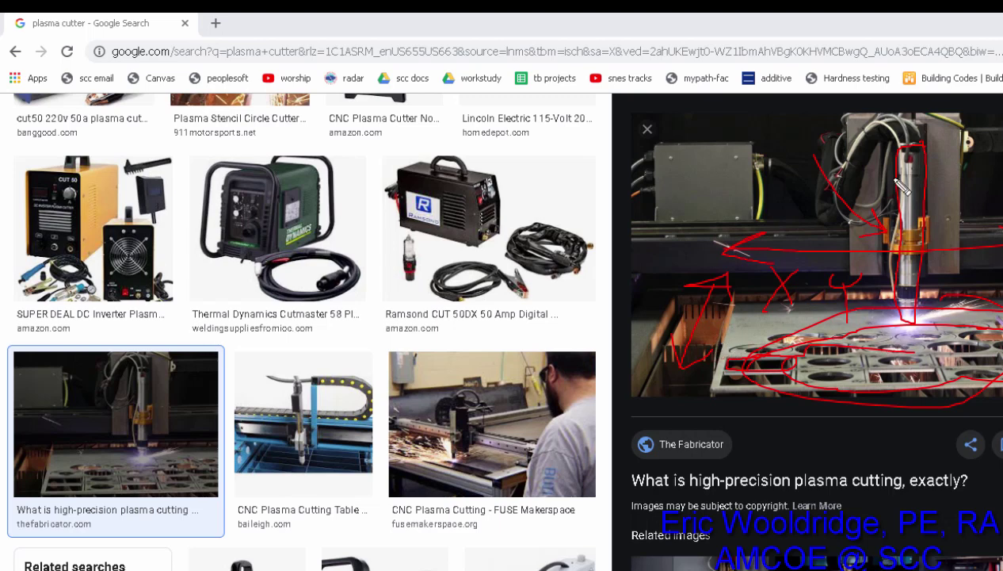
{"action": "mouse_move", "coordinate": [884, 201]}
{"action": "left_mouse_down"}
{"action": "mouse_move", "coordinate": [832, 182]}
{"action": "mouse_move", "coordinate": [903, 193]}
{"action": "left_mouse_up"}
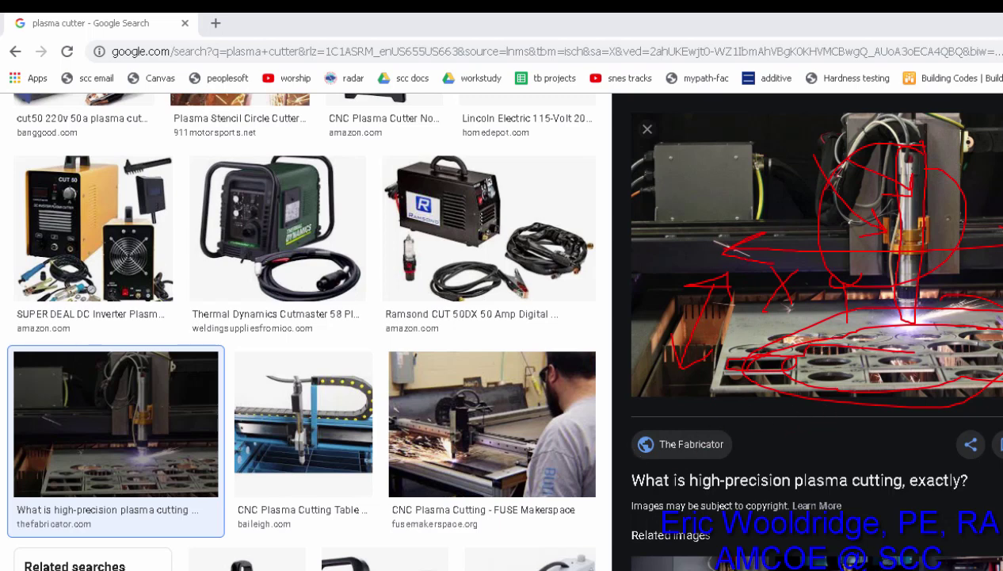
{"action": "key", "text": "Escape"}
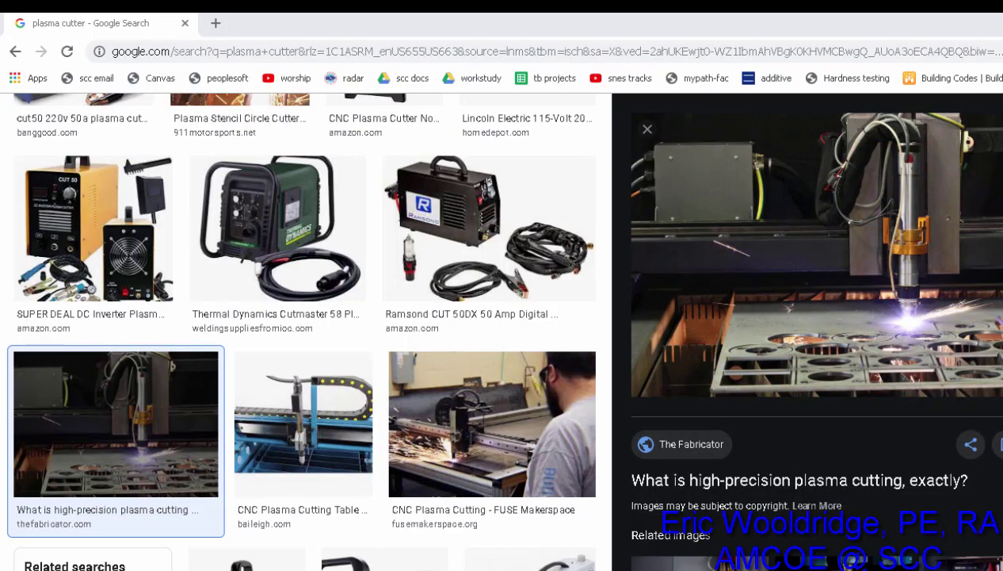
Switch back to Fusion 360 and start a new sketch on the XZ plane.
{"action": "key", "text": "alt+Tab"}
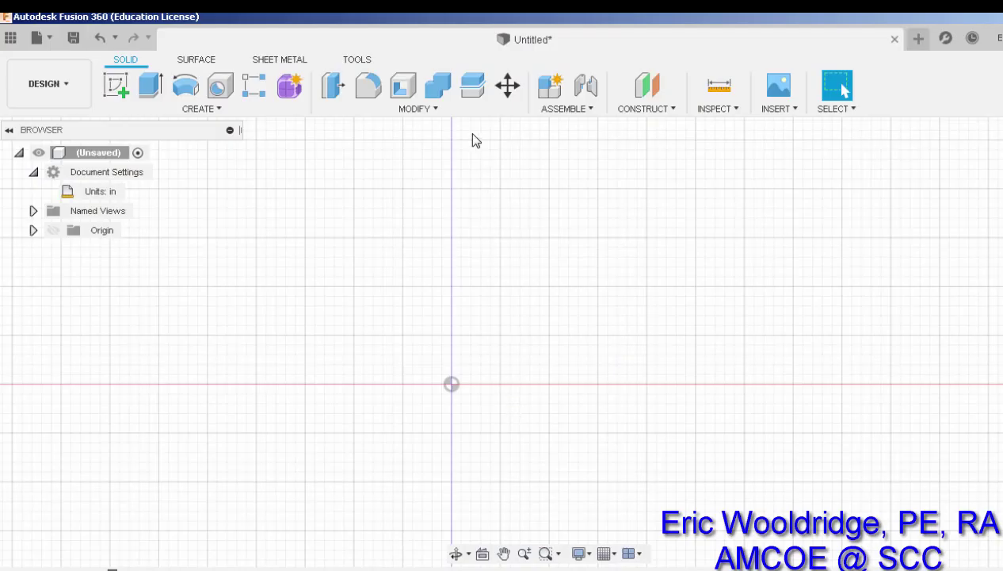
{"action": "mouse_move", "coordinate": [119, 198]}
{"action": "left_click", "coordinate": [117, 84]}
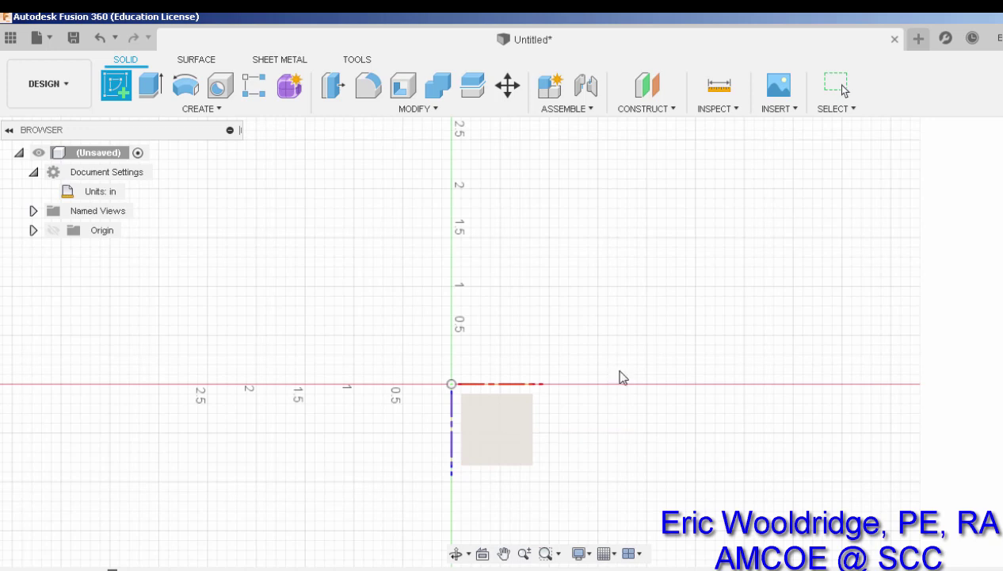
{"action": "left_click", "coordinate": [516, 444]}
{"action": "middle_click_drag", "start_coordinate": [585, 307], "coordinate": [496, 346]}
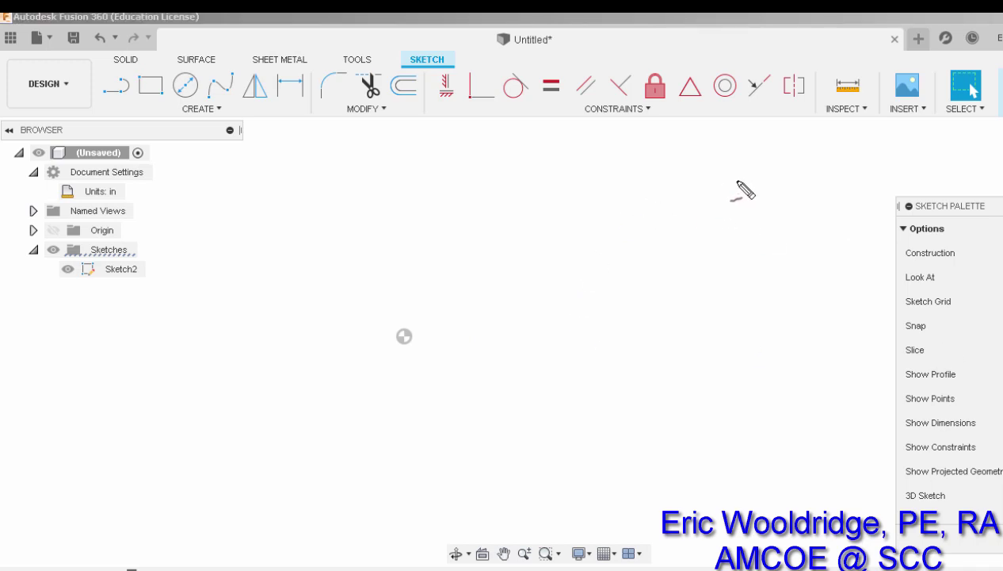
{"action": "mouse_move", "coordinate": [738, 180]}
{"action": "left_mouse_down"}
{"action": "mouse_move", "coordinate": [477, 182]}
{"action": "mouse_move", "coordinate": [464, 372]}
{"action": "mouse_move", "coordinate": [577, 383]}
{"action": "left_mouse_up"}
{"action": "left_click_drag", "start_coordinate": [687, 396], "coordinate": [733, 179]}
{"action": "left_click_drag", "start_coordinate": [540, 252], "coordinate": [511, 300]}
{"action": "left_click_drag", "start_coordinate": [565, 274], "coordinate": [542, 252]}
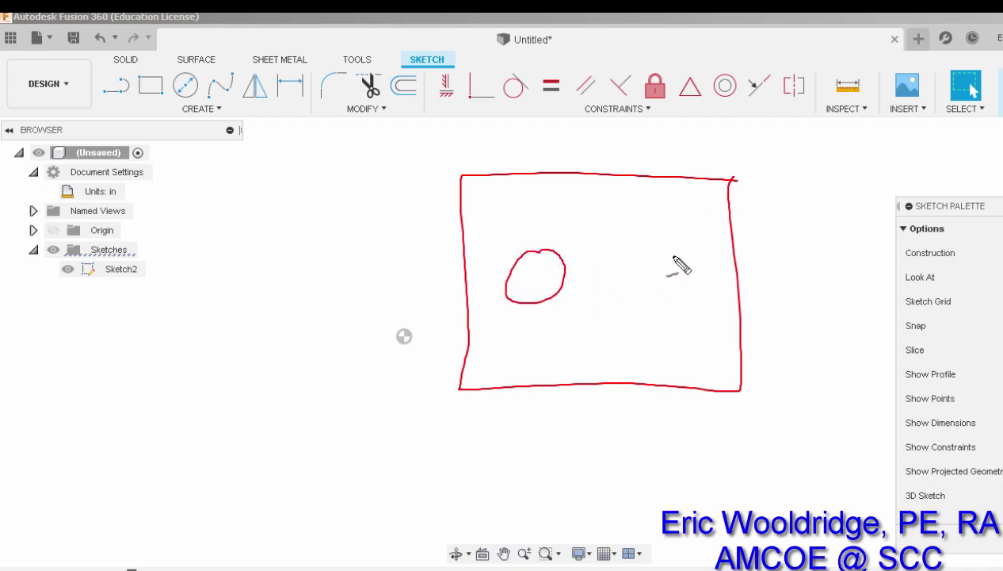
{"action": "mouse_move", "coordinate": [667, 252]}
{"action": "left_mouse_down"}
{"action": "mouse_move", "coordinate": [690, 260]}
{"action": "mouse_move", "coordinate": [661, 252]}
{"action": "left_mouse_up"}
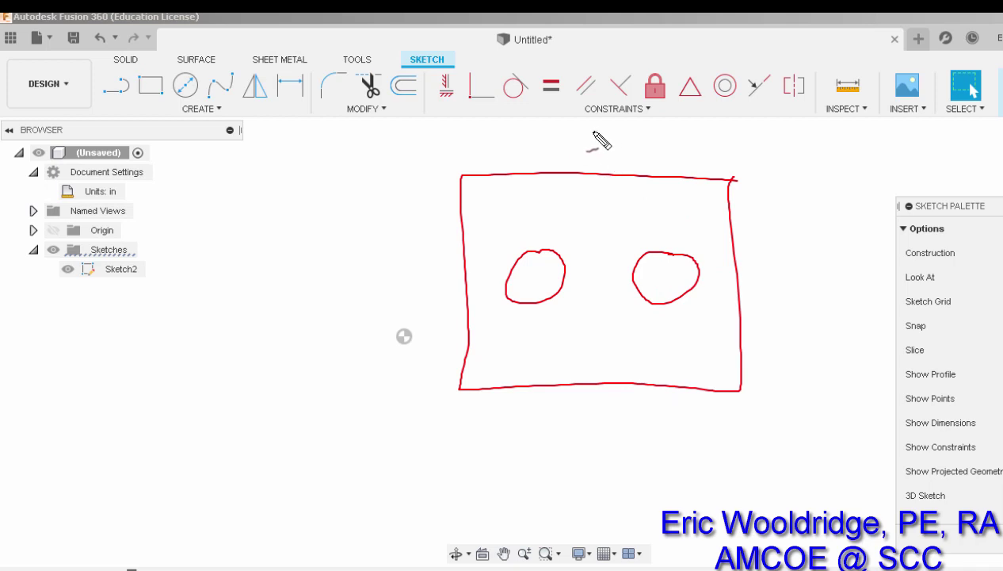
{"action": "mouse_move", "coordinate": [582, 129]}
{"action": "left_mouse_down"}
{"action": "mouse_move", "coordinate": [581, 152]}
{"action": "mouse_move", "coordinate": [617, 148]}
{"action": "left_mouse_up"}
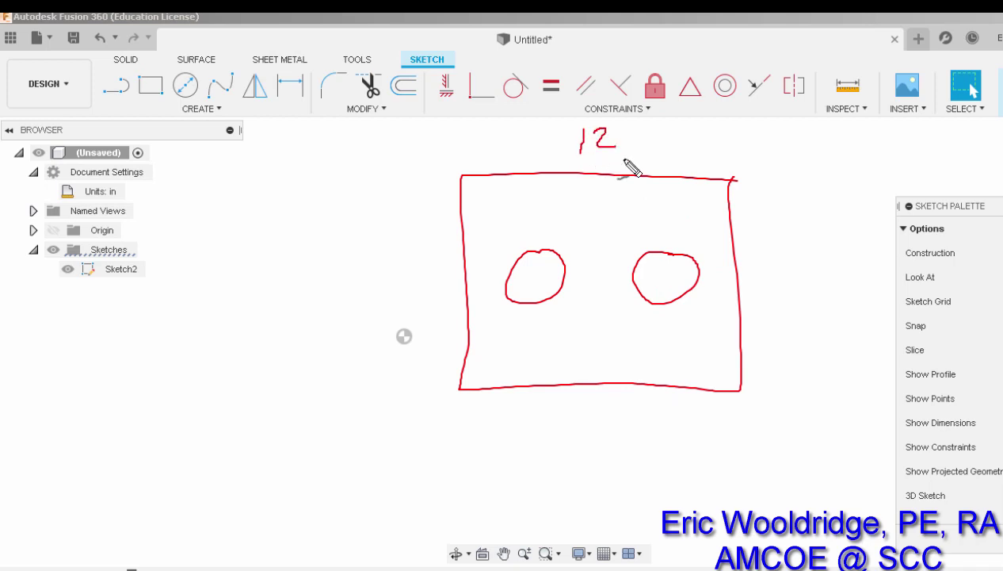
{"action": "mouse_move", "coordinate": [761, 263]}
{"action": "left_mouse_down"}
{"action": "mouse_move", "coordinate": [764, 278]}
{"action": "mouse_move", "coordinate": [759, 261]}
{"action": "left_mouse_up"}
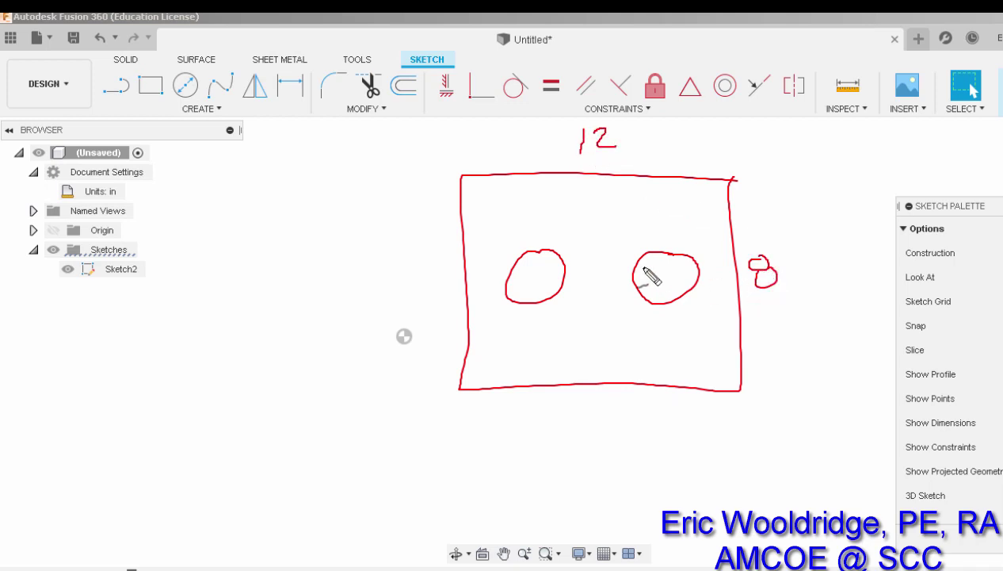
{"action": "left_click_drag", "start_coordinate": [680, 299], "coordinate": [781, 352]}
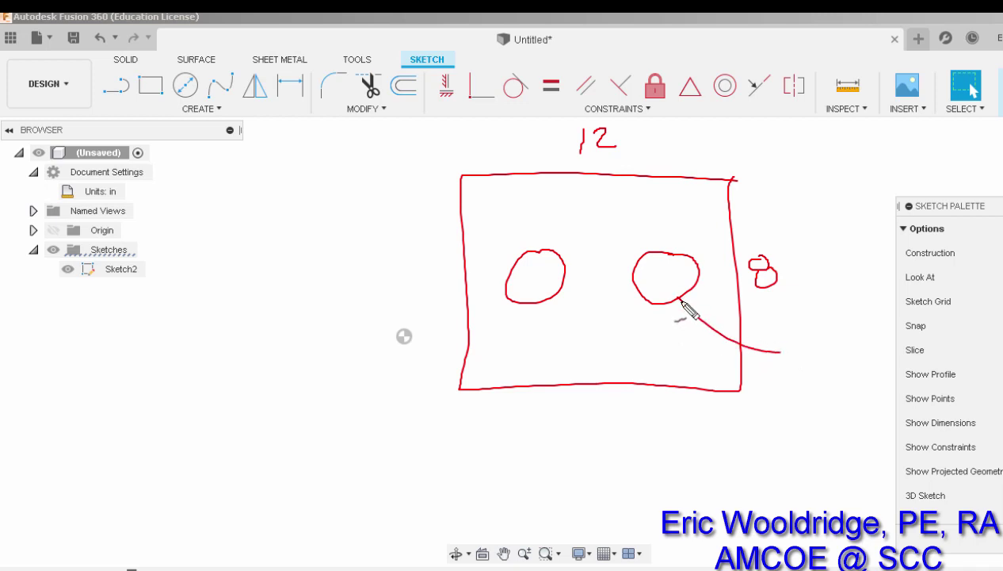
{"action": "left_click_drag", "start_coordinate": [681, 298], "coordinate": [678, 310]}
{"action": "left_click_drag", "start_coordinate": [678, 298], "coordinate": [702, 305]}
{"action": "left_click_drag", "start_coordinate": [792, 351], "coordinate": [811, 346]}
{"action": "mouse_move", "coordinate": [810, 348]}
{"action": "left_mouse_down"}
{"action": "mouse_move", "coordinate": [802, 375]}
{"action": "mouse_move", "coordinate": [840, 364]}
{"action": "left_mouse_up"}
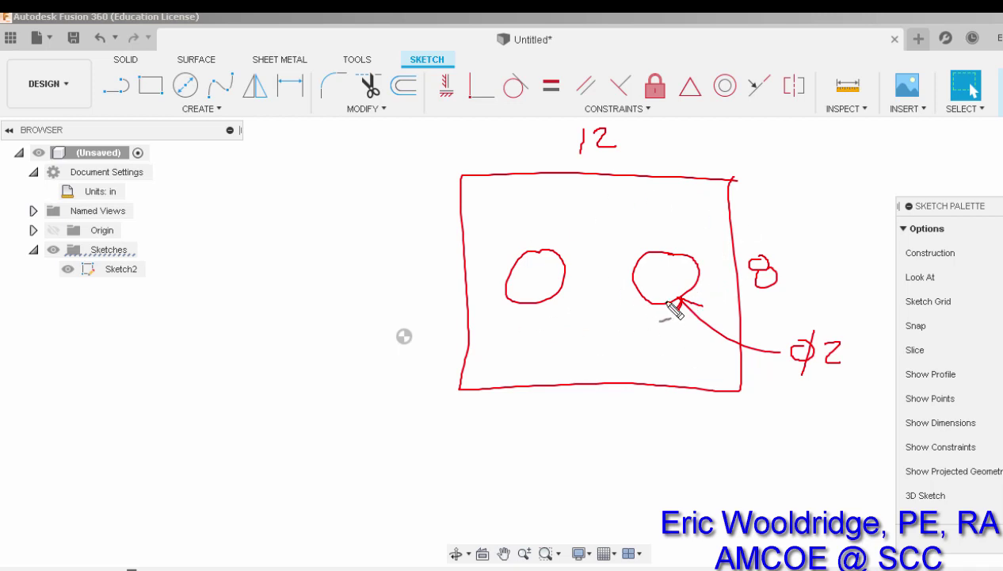
{"action": "key", "text": "Escape"}
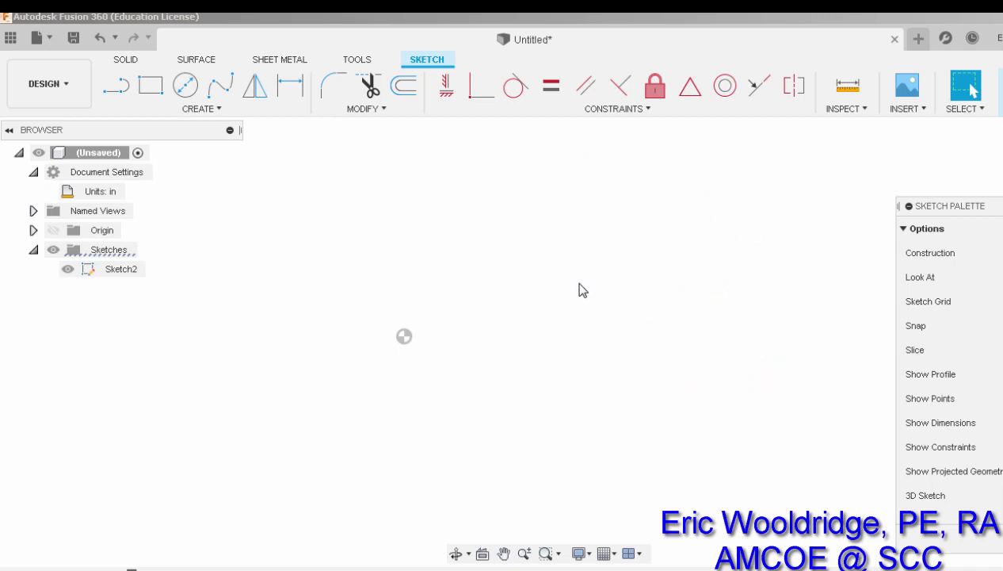
Draw a horizontal 12 in line with the Line tool, running right from a point above and right of the origin.
{"action": "left_click", "coordinate": [152, 89]}
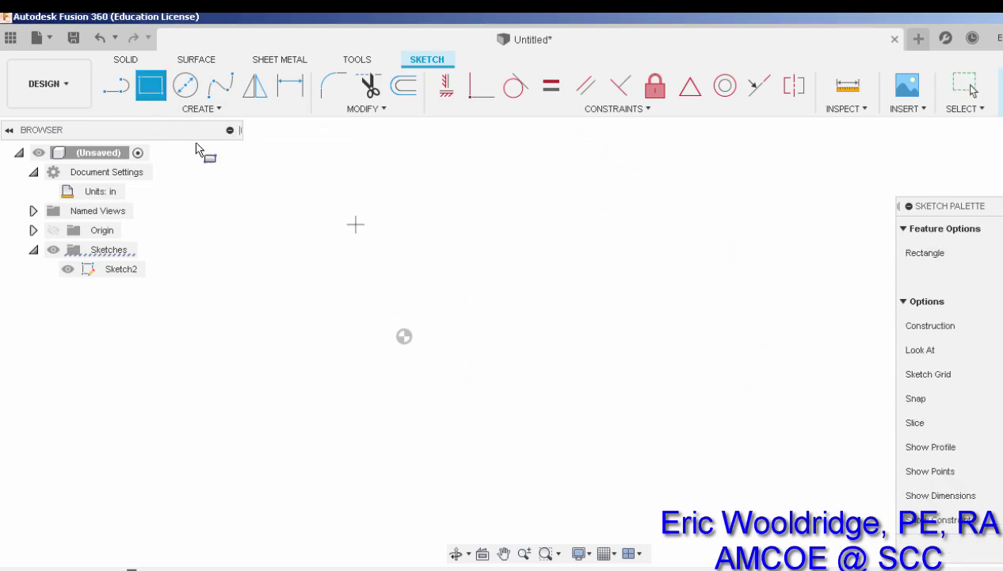
{"action": "left_click", "coordinate": [118, 90]}
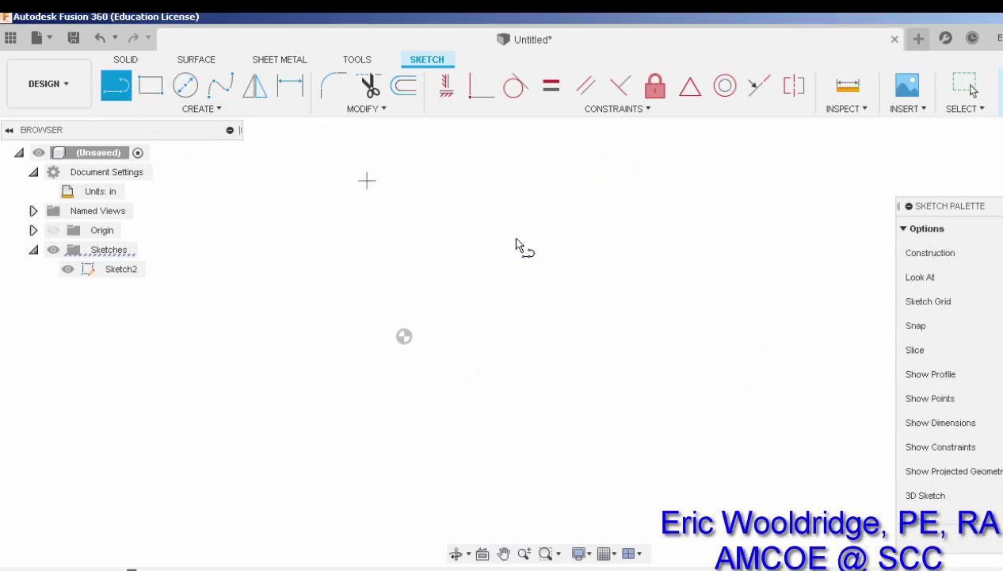
{"action": "left_click", "coordinate": [457, 222]}
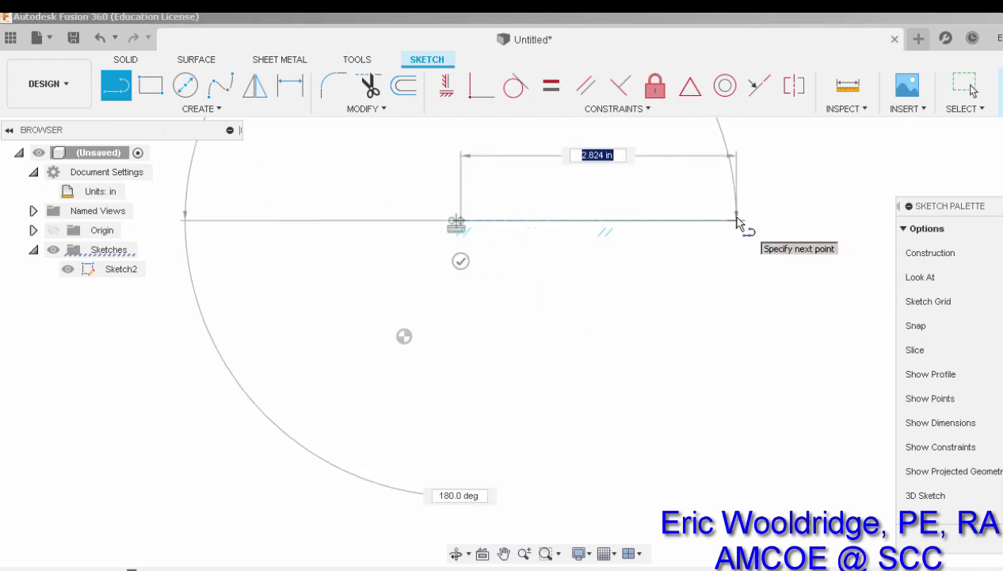
{"action": "type", "text": "12"}
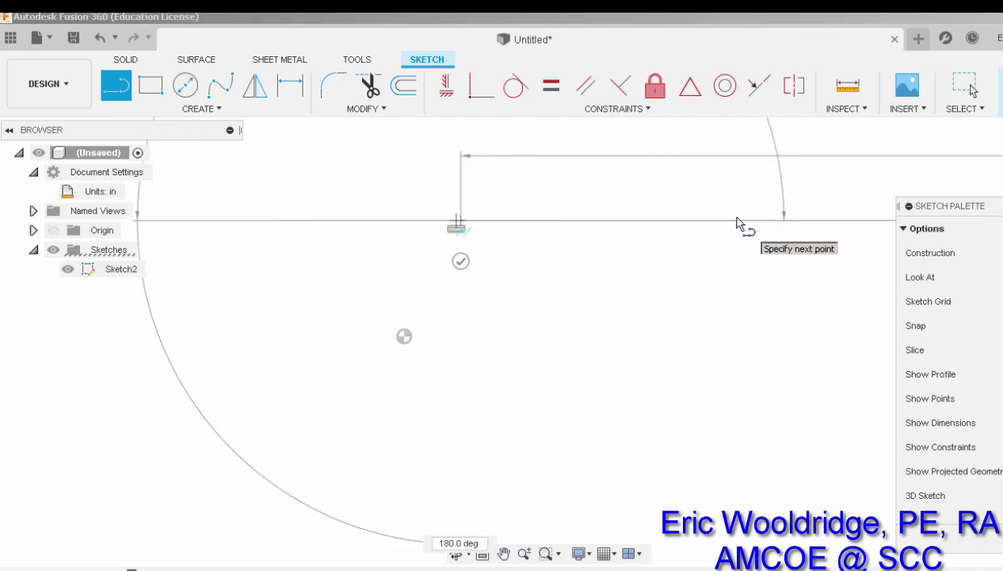
{"action": "key", "text": "Return"}
{"action": "key", "text": "Escape"}
{"action": "scroll", "coordinate": [740, 333], "scroll_direction": "down", "scroll_amount": 2}
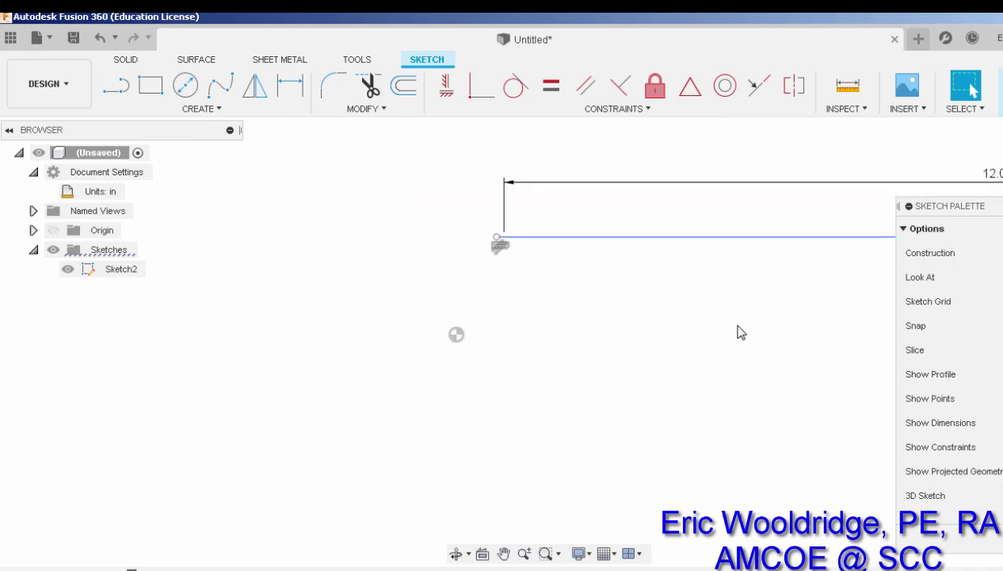
Draw a vertical 8 in line downward from the right end of the horizontal 12 in line.
{"action": "scroll", "coordinate": [738, 326], "scroll_direction": "down", "scroll_amount": 1}
{"action": "middle_click_drag", "start_coordinate": [738, 326], "coordinate": [448, 296]}
{"action": "scroll", "coordinate": [538, 298], "scroll_direction": "down", "scroll_amount": 2}
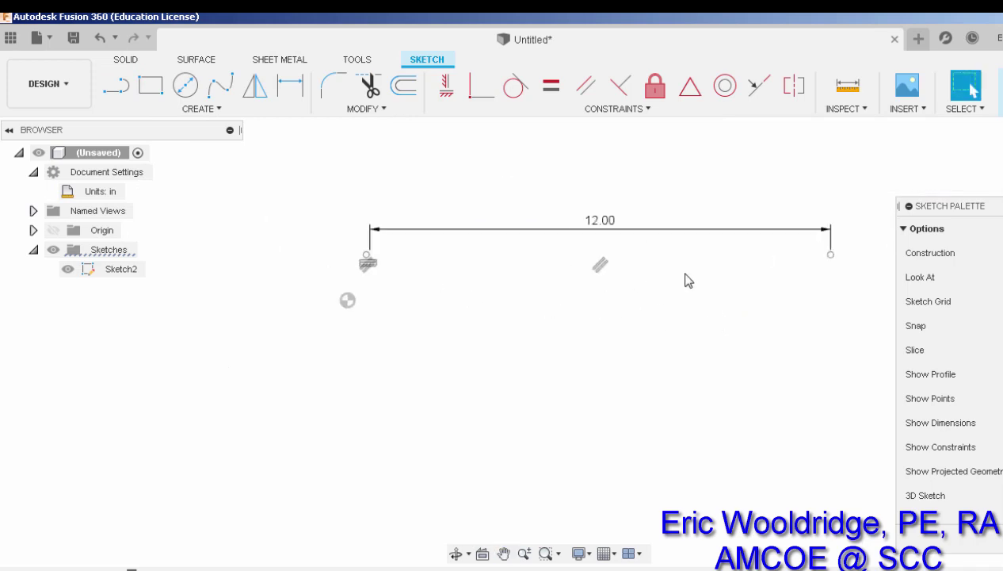
{"action": "key", "text": "l"}
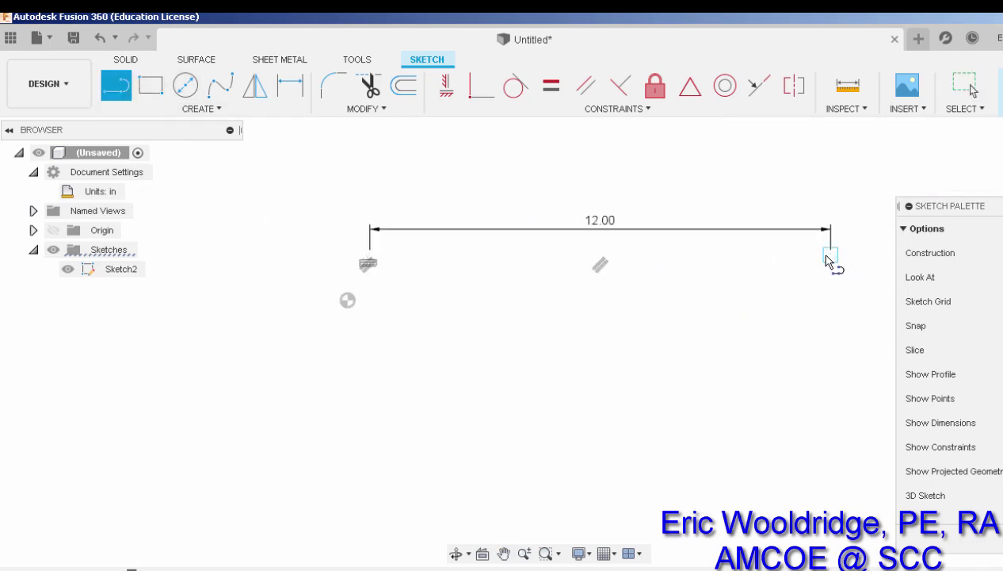
{"action": "left_click", "coordinate": [828, 256]}
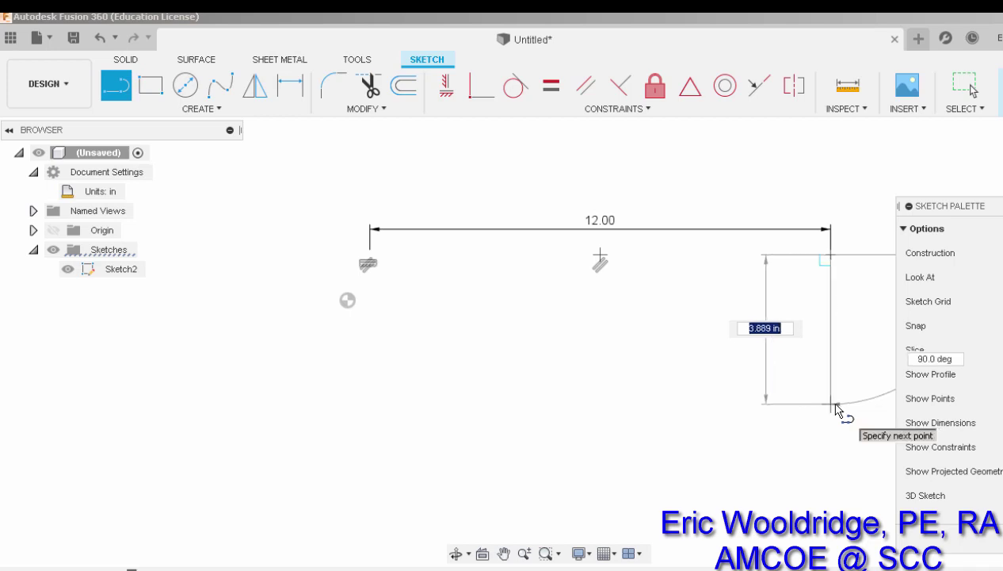
{"action": "type", "text": "8"}
{"action": "key", "text": "Return"}
{"action": "key", "text": "Escape"}
Draw a horizontal 12 in line running left from the lower end of the vertical 8 in line.
{"action": "middle_click_drag", "start_coordinate": [773, 439], "coordinate": [768, 352]}
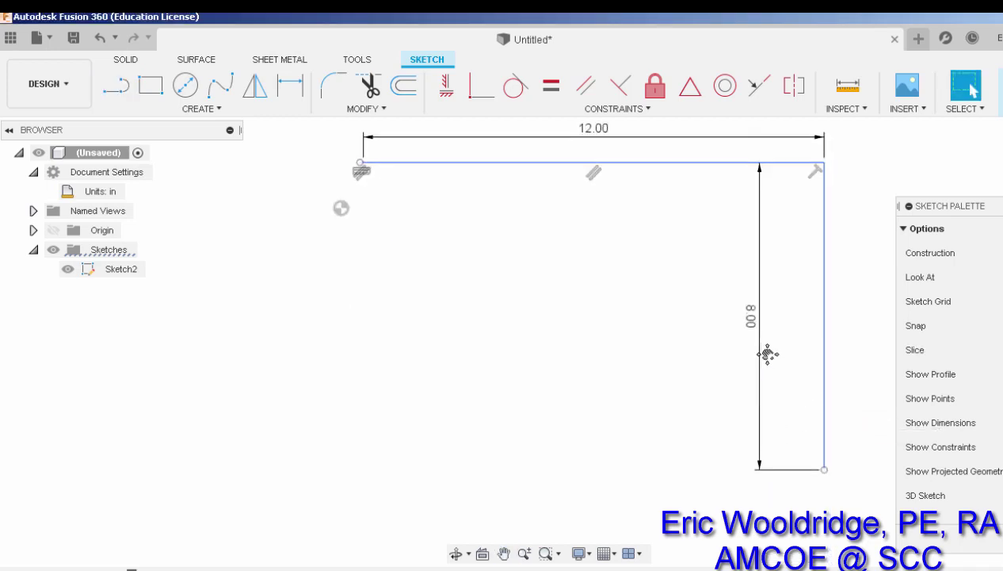
{"action": "key", "text": "l"}
{"action": "left_click", "coordinate": [824, 470]}
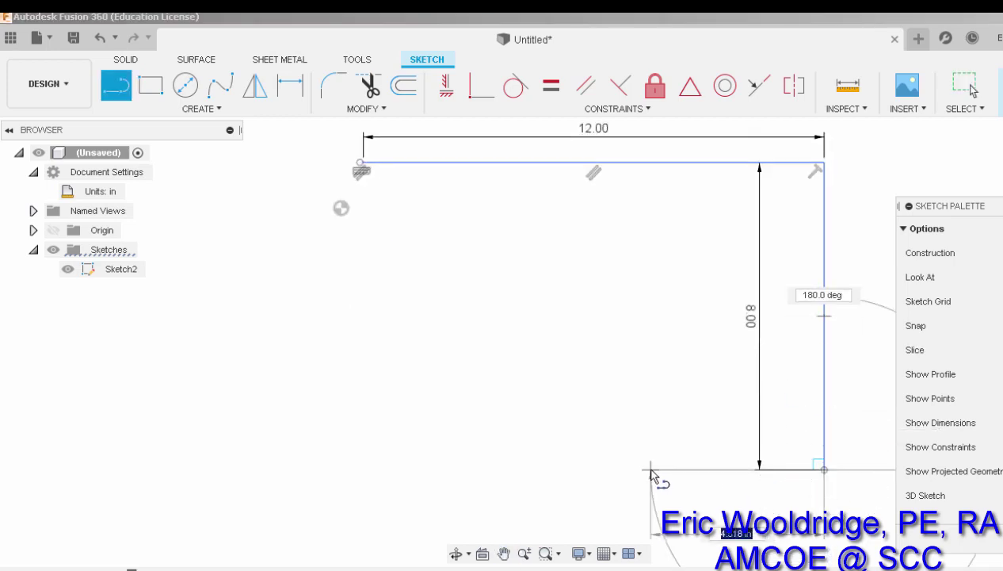
{"action": "type", "text": "12"}
{"action": "key", "text": "Return"}
{"action": "key", "text": "Escape"}
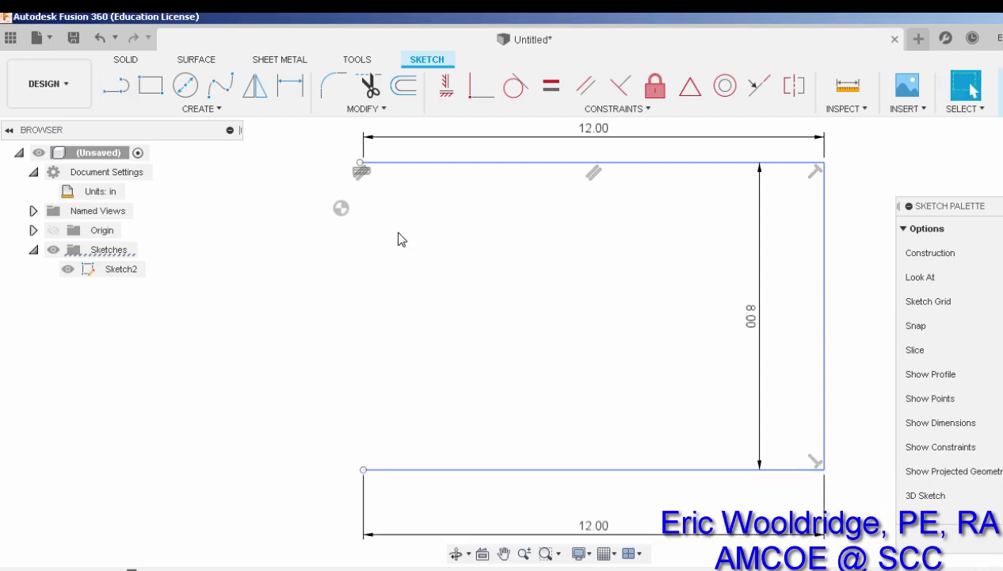
Close the plate outline with a line joining the left ends of the upper and lower horizontal lines.
{"action": "left_click", "coordinate": [116, 85]}
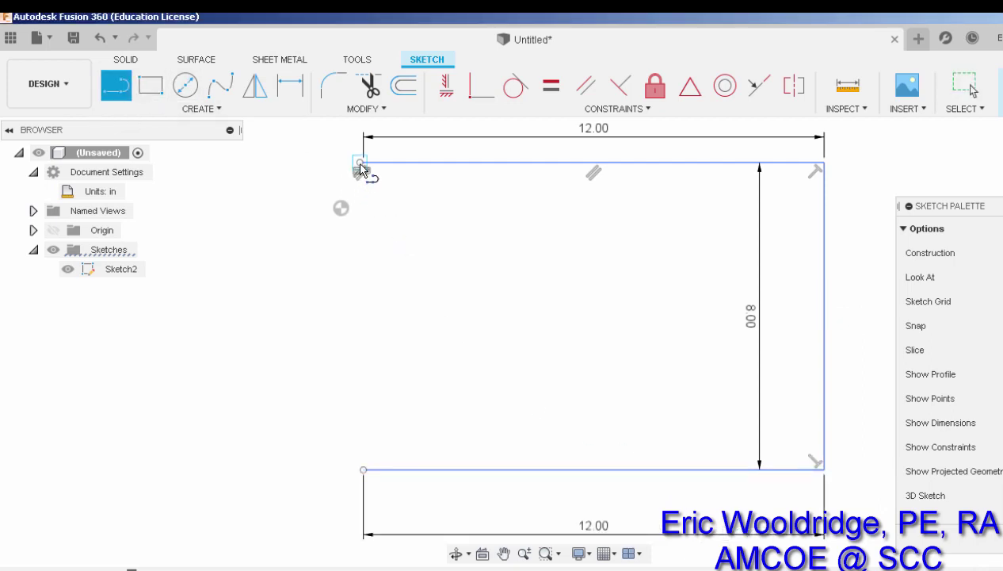
{"action": "left_click", "coordinate": [363, 163]}
{"action": "left_click", "coordinate": [364, 469]}
{"action": "key", "text": "Escape"}
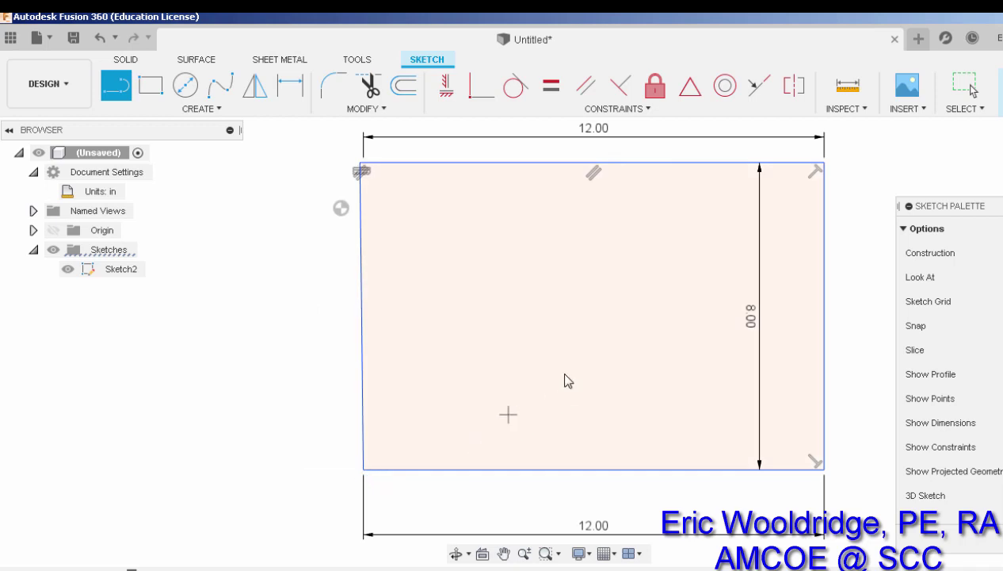
Delete the short extra segment at the plate's upper-left corner and attach the left edge's upper endpoint to the top edge's start.
{"action": "mouse_move", "coordinate": [567, 379]}
{"action": "middle_mouse_down"}
{"action": "mouse_move", "coordinate": [507, 401]}
{"action": "mouse_move", "coordinate": [447, 366]}
{"action": "middle_mouse_up"}
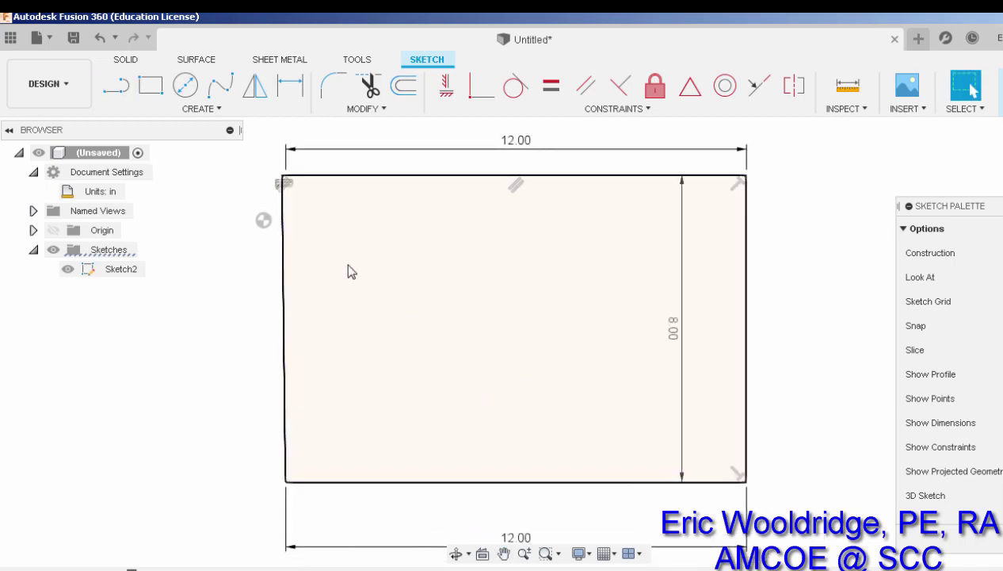
{"action": "scroll", "coordinate": [287, 184], "scroll_direction": "up", "scroll_amount": 5}
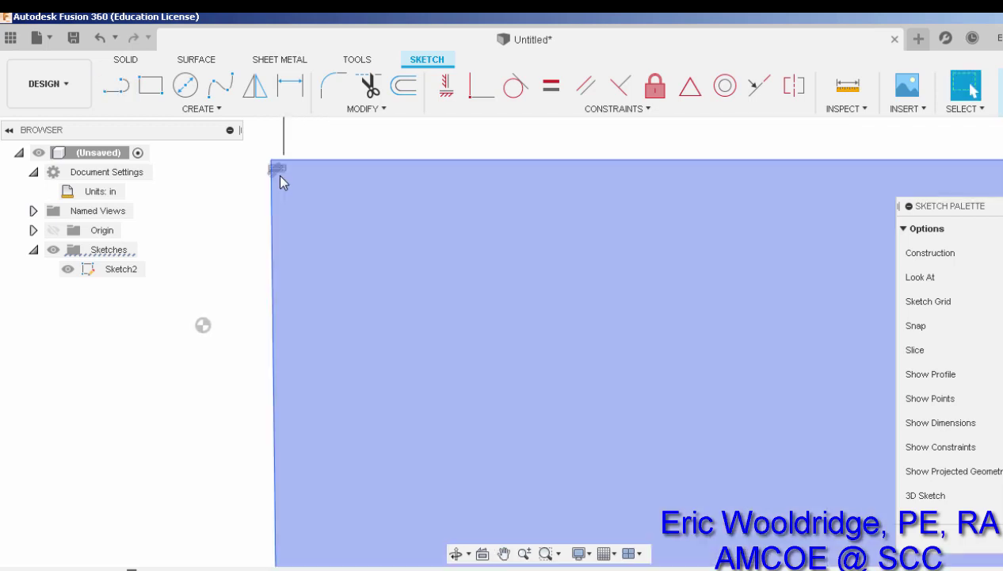
{"action": "scroll", "coordinate": [279, 179], "scroll_direction": "up", "scroll_amount": 3}
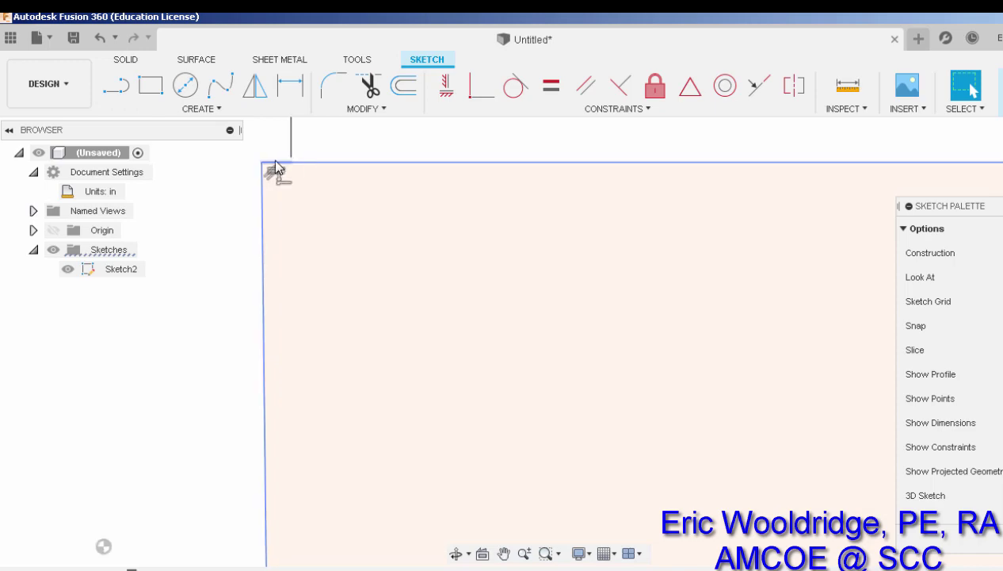
{"action": "middle_click_drag", "start_coordinate": [276, 168], "coordinate": [323, 221]}
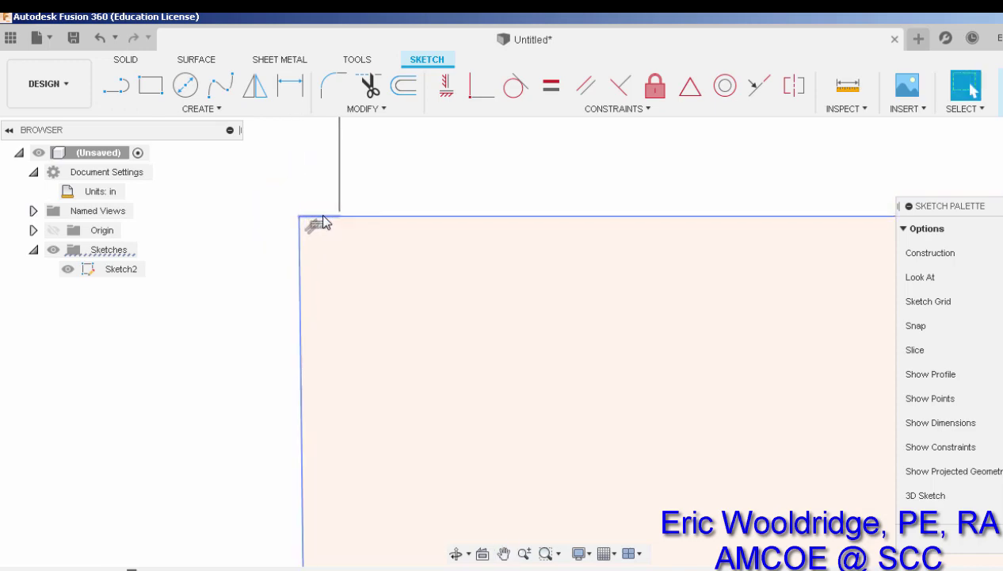
{"action": "left_click", "coordinate": [323, 216]}
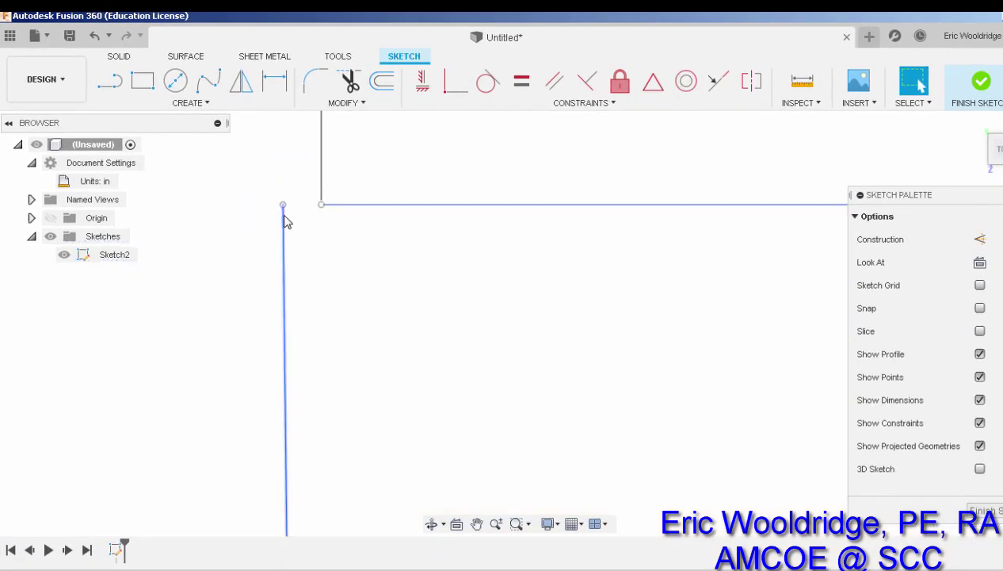
{"action": "left_click_drag", "start_coordinate": [283, 205], "coordinate": [323, 211]}
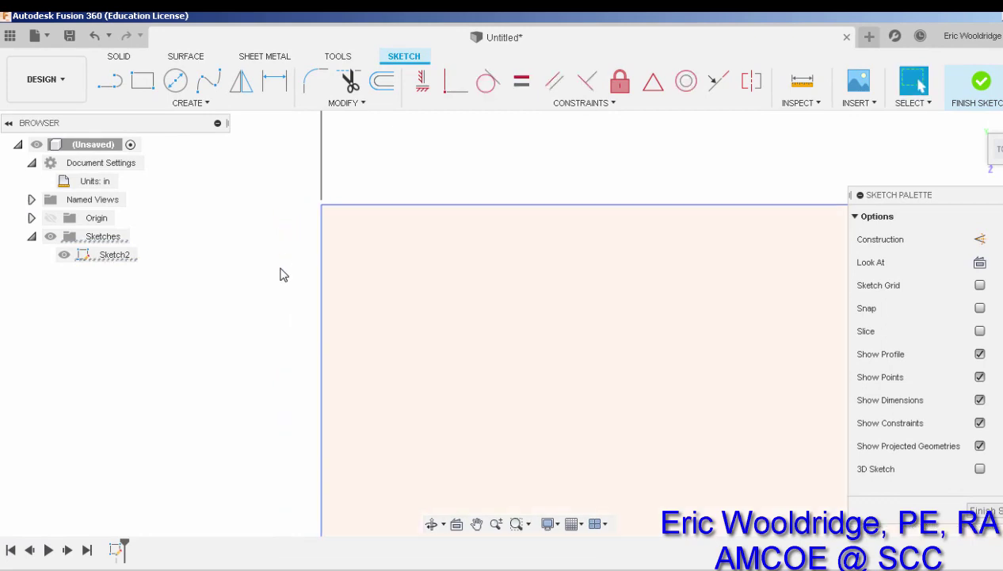
Move the plate's 8 in height dimension outside the outline, to the right of the right edge.
{"action": "scroll", "coordinate": [280, 273], "scroll_direction": "down", "scroll_amount": 5}
{"action": "scroll", "coordinate": [280, 273], "scroll_direction": "down", "scroll_amount": 2}
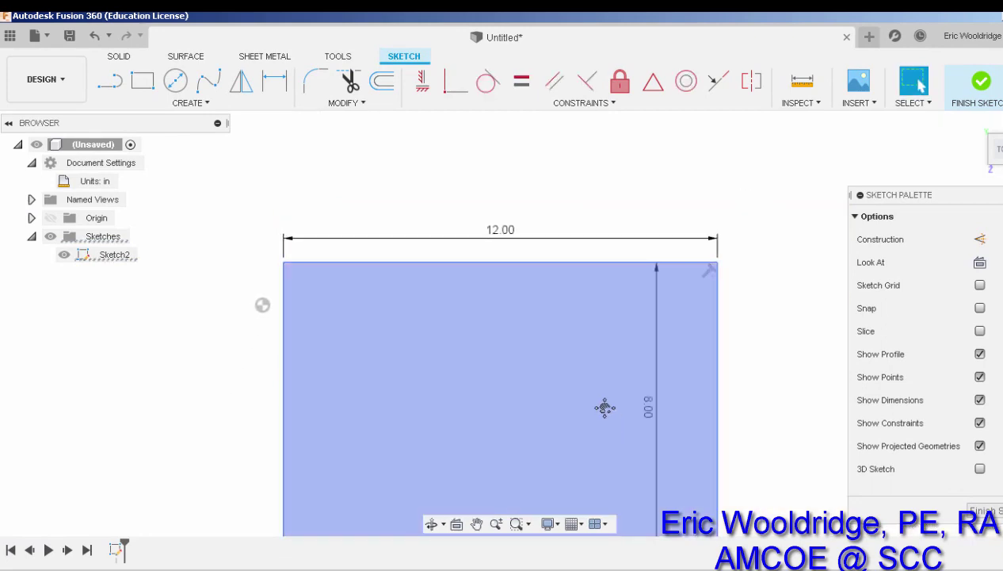
{"action": "middle_click_drag", "start_coordinate": [600, 405], "coordinate": [537, 307]}
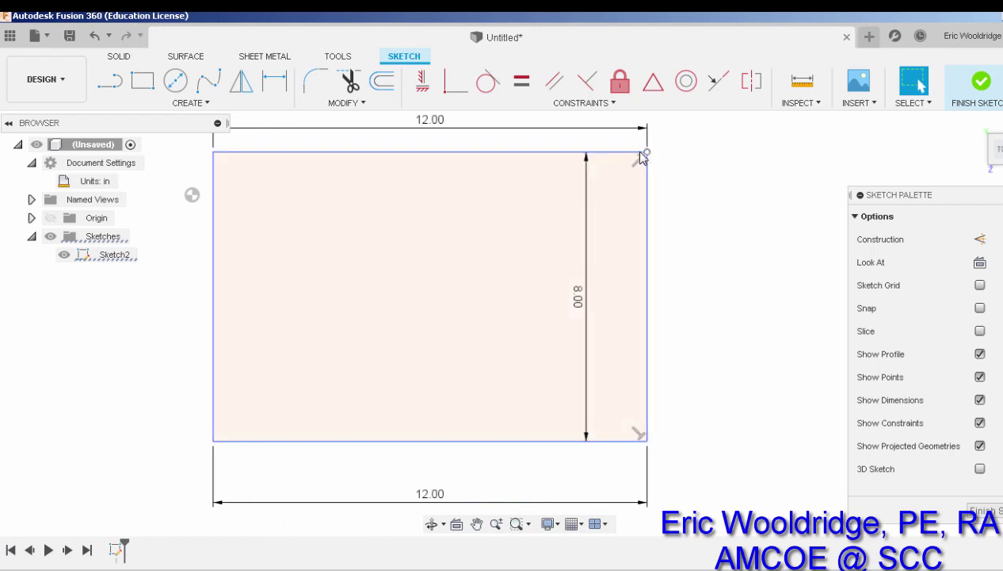
{"action": "middle_click_drag", "start_coordinate": [602, 211], "coordinate": [629, 217]}
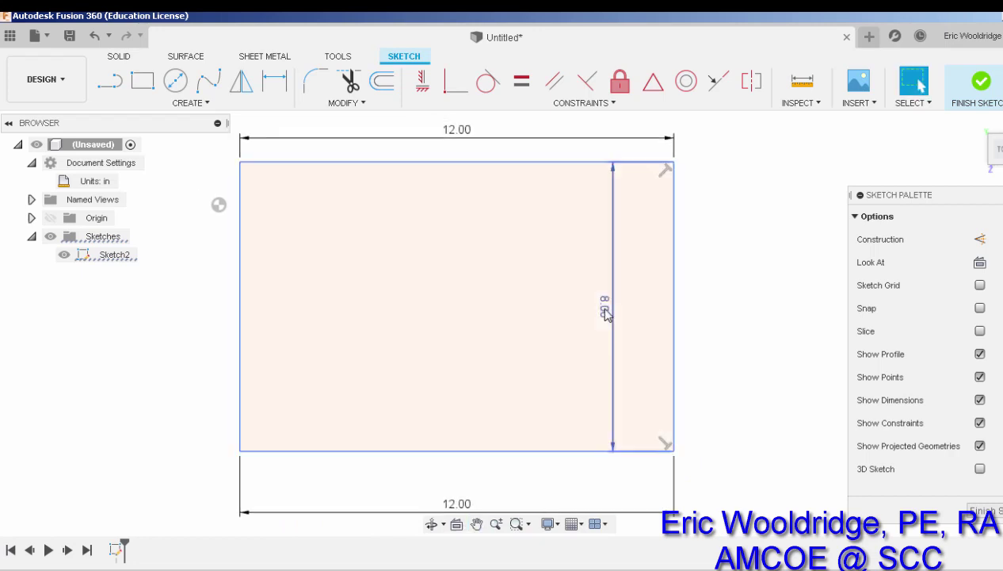
{"action": "left_click_drag", "start_coordinate": [605, 313], "coordinate": [789, 320]}
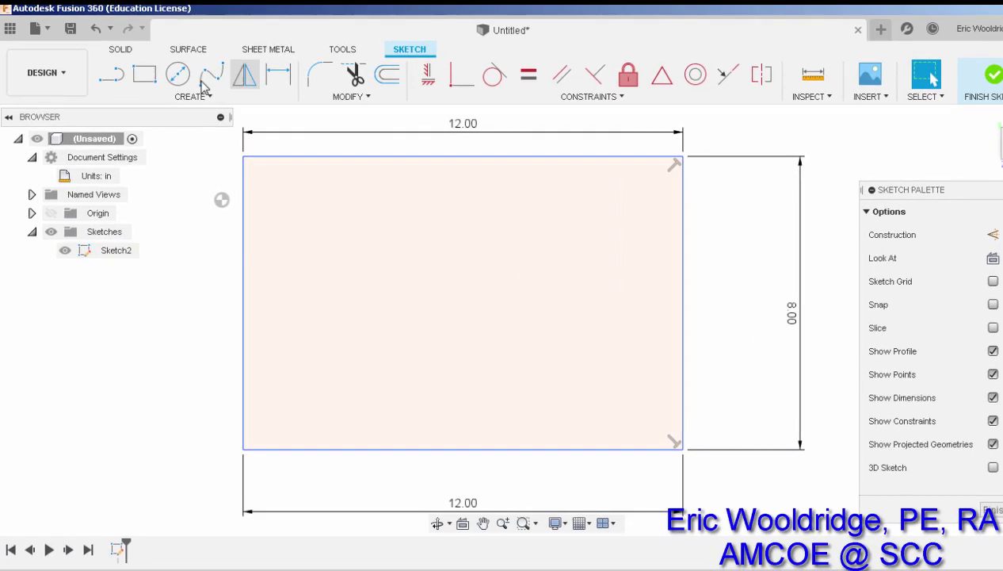
Draw two circles side by side at about mid-height of the plate, about 1.95 in diameter on the left and about 2.7 in on the right.
{"action": "key", "text": "c"}
{"action": "left_click", "coordinate": [329, 295]}
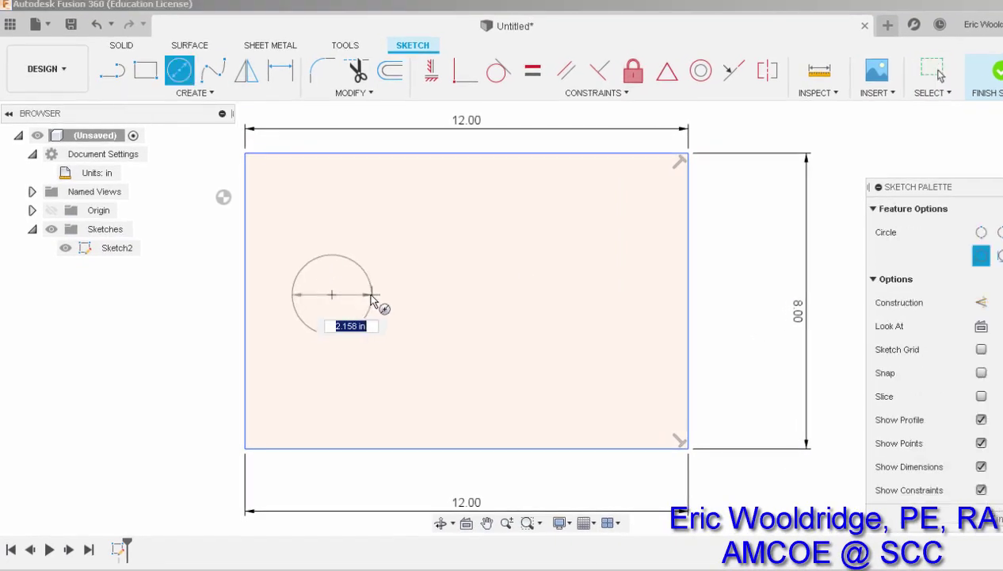
{"action": "left_click", "coordinate": [424, 314]}
{"action": "left_click", "coordinate": [572, 294]}
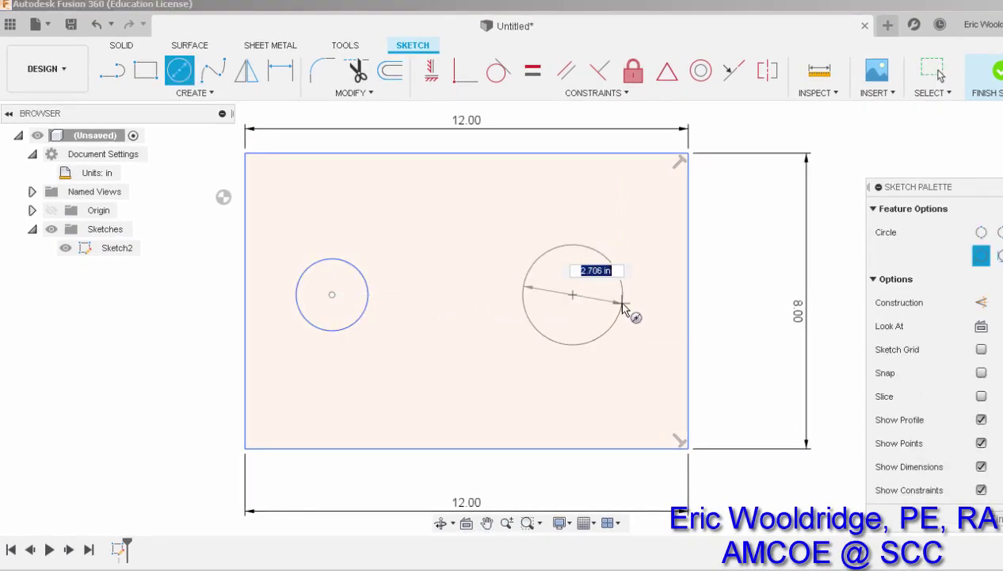
{"action": "left_click", "coordinate": [626, 313]}
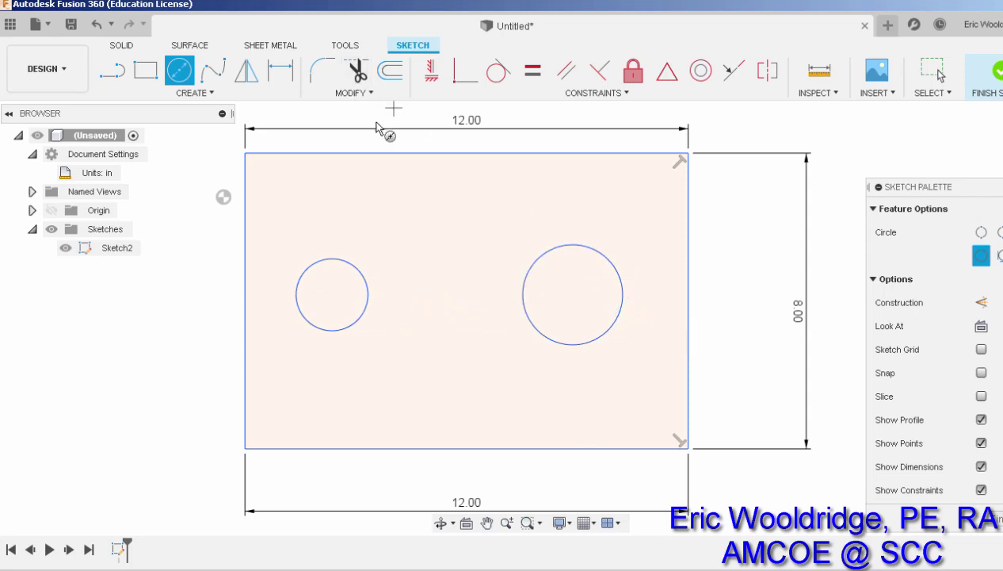
Dimension the left and right circles to a diameter of 2 in each.
{"action": "key", "text": "d"}
{"action": "left_click", "coordinate": [311, 324]}
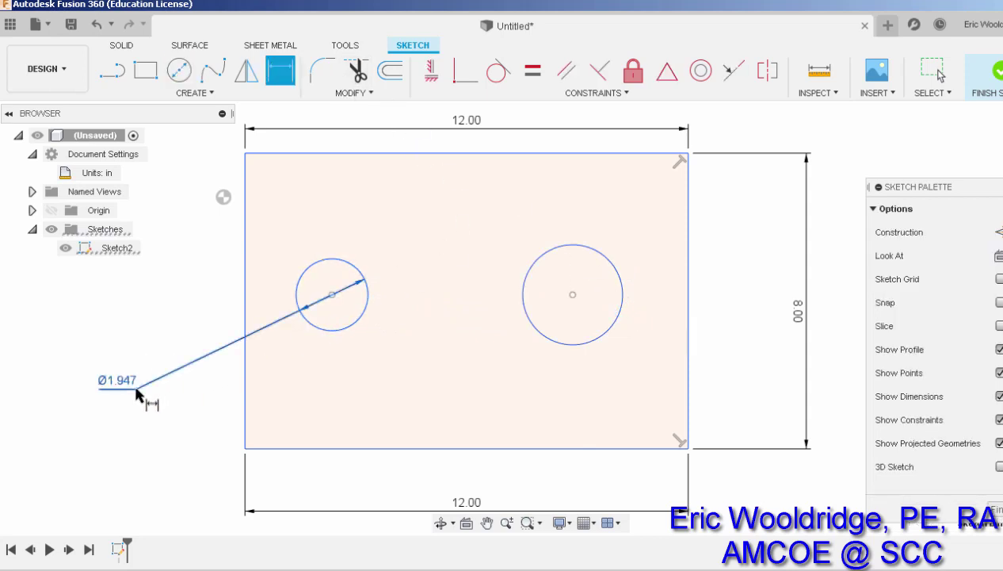
{"action": "left_click", "coordinate": [139, 394]}
{"action": "type", "text": "2"}
{"action": "key", "text": "Return"}
{"action": "left_click", "coordinate": [529, 327]}
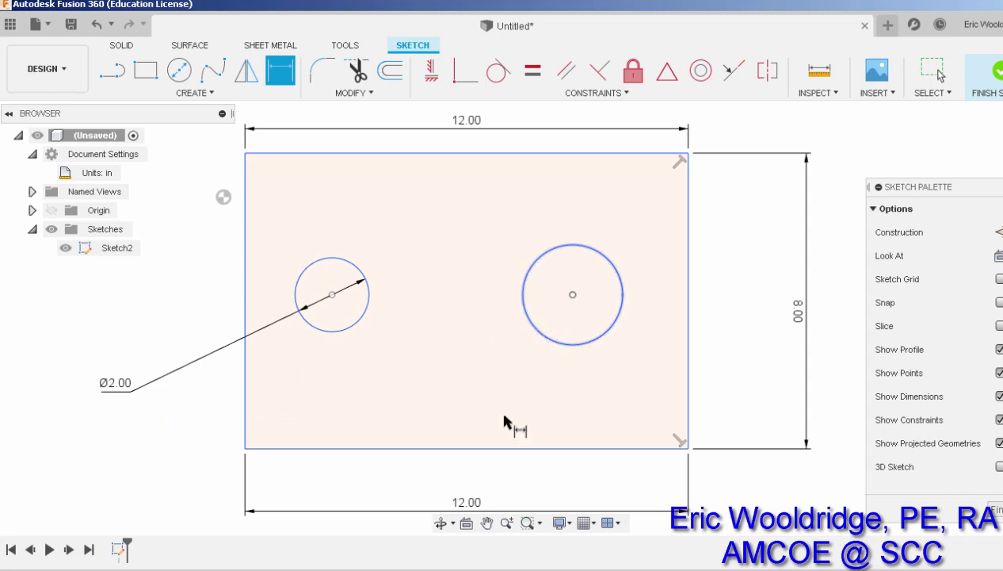
{"action": "left_click", "coordinate": [436, 475]}
{"action": "type", "text": "2"}
{"action": "key", "text": "Return"}
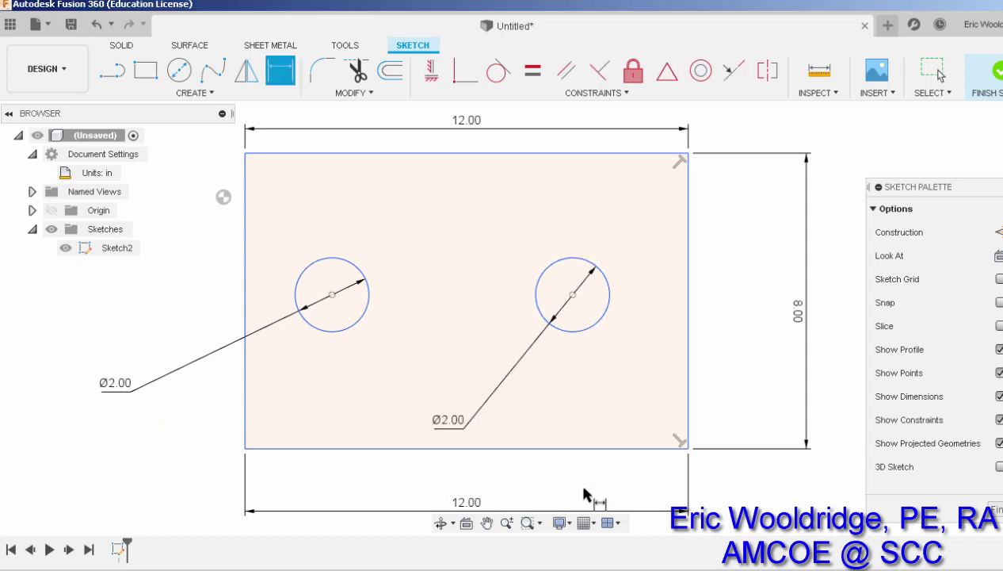
Dimension the vertical distance from the plate's upper-left corner to the left circle's center as 4 in.
{"action": "left_click", "coordinate": [246, 154]}
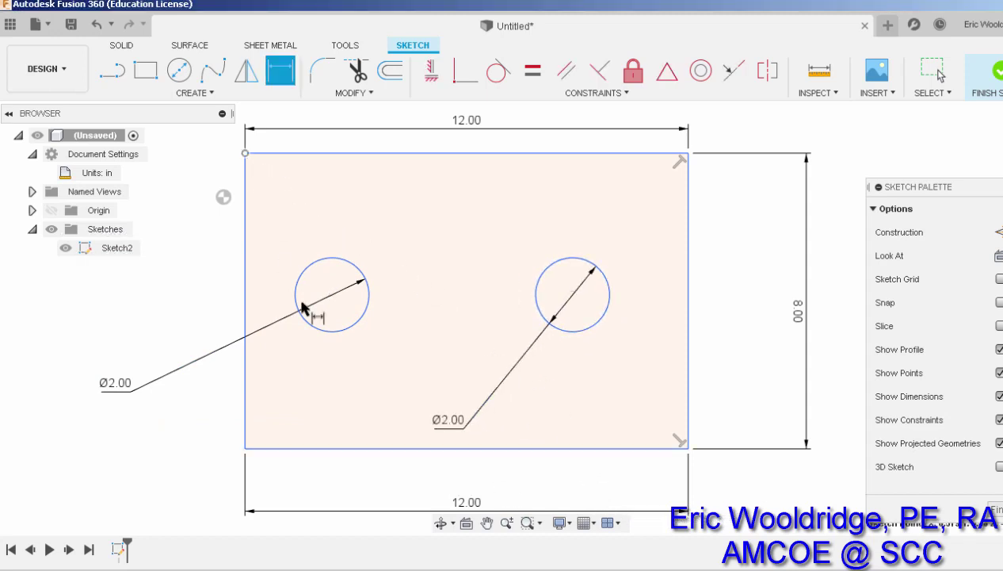
{"action": "left_click", "coordinate": [332, 294]}
{"action": "left_click", "coordinate": [205, 246]}
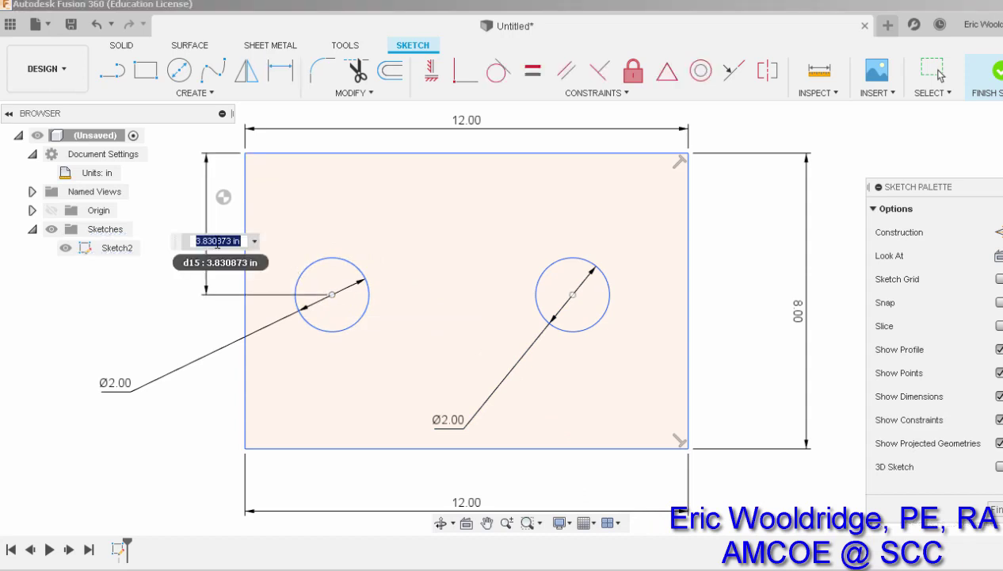
{"action": "type", "text": "4"}
{"action": "key", "text": "Return"}
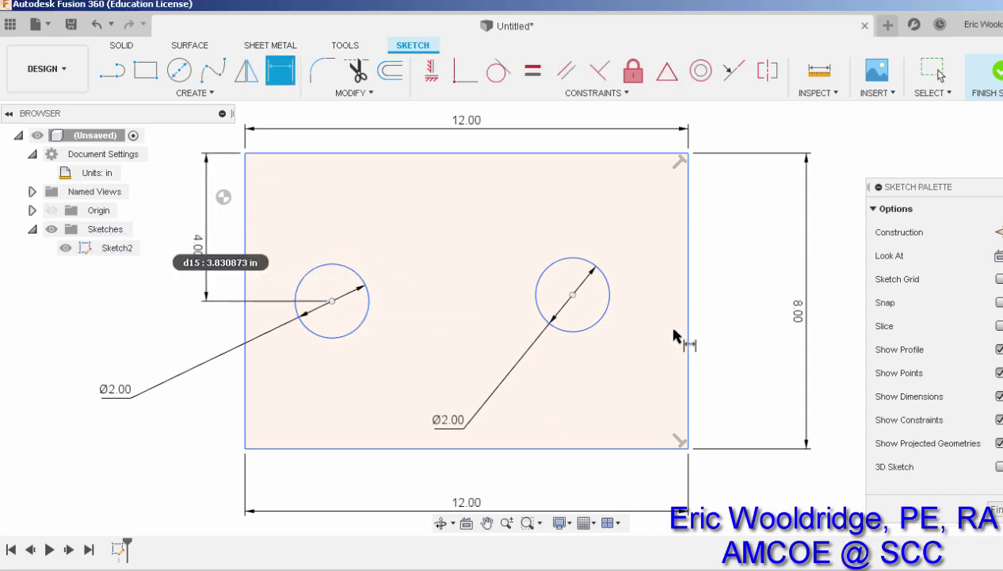
Dimension the vertical distance from the right circle's center to the plate's upper-right corner as 4 in.
{"action": "left_click", "coordinate": [572, 295]}
{"action": "left_click", "coordinate": [688, 153]}
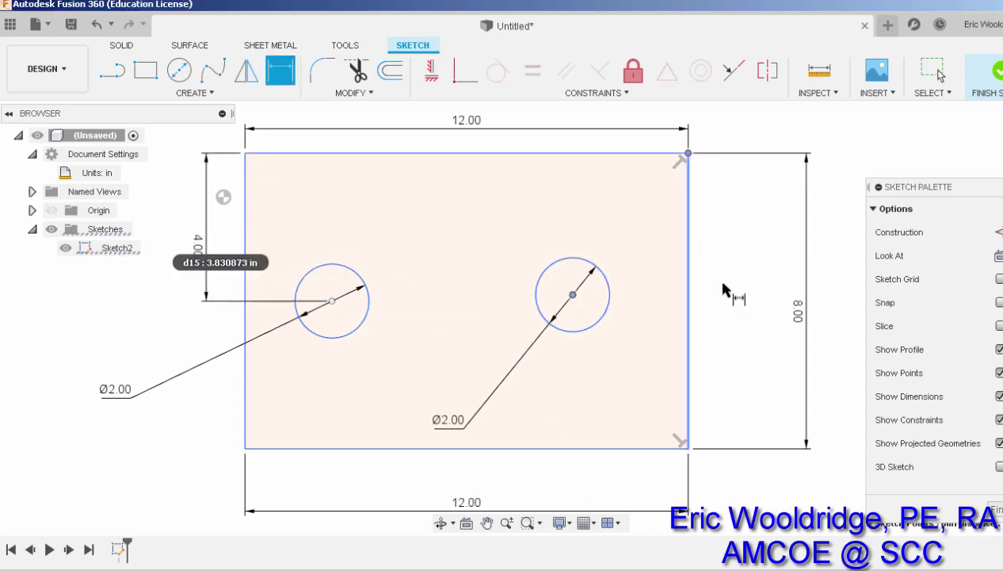
{"action": "left_click", "coordinate": [733, 261]}
{"action": "type", "text": "4"}
{"action": "key", "text": "Return"}
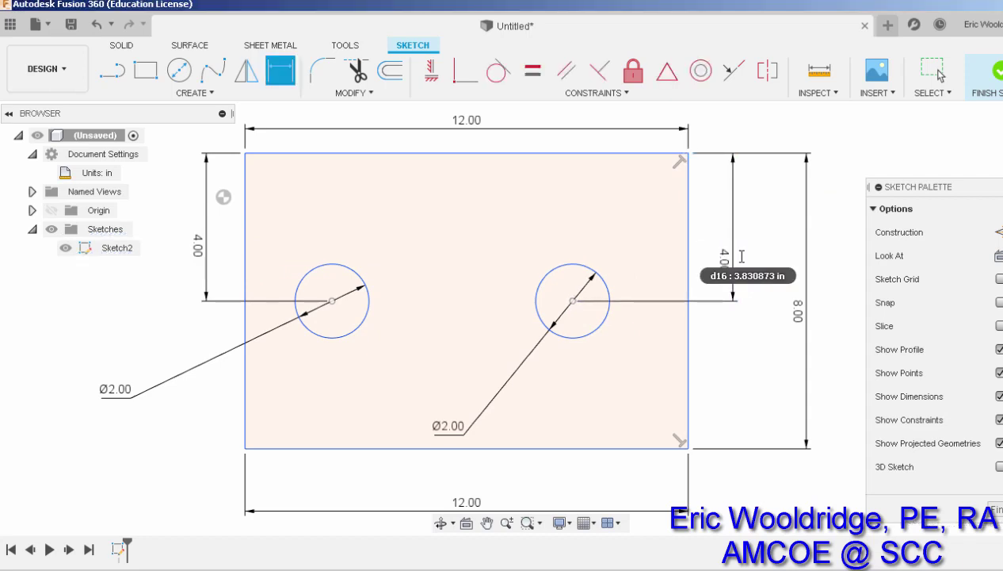
Dimension the horizontal distance from the left circle's center to the plate's lower-left corner as 3 in.
{"action": "left_click", "coordinate": [332, 300]}
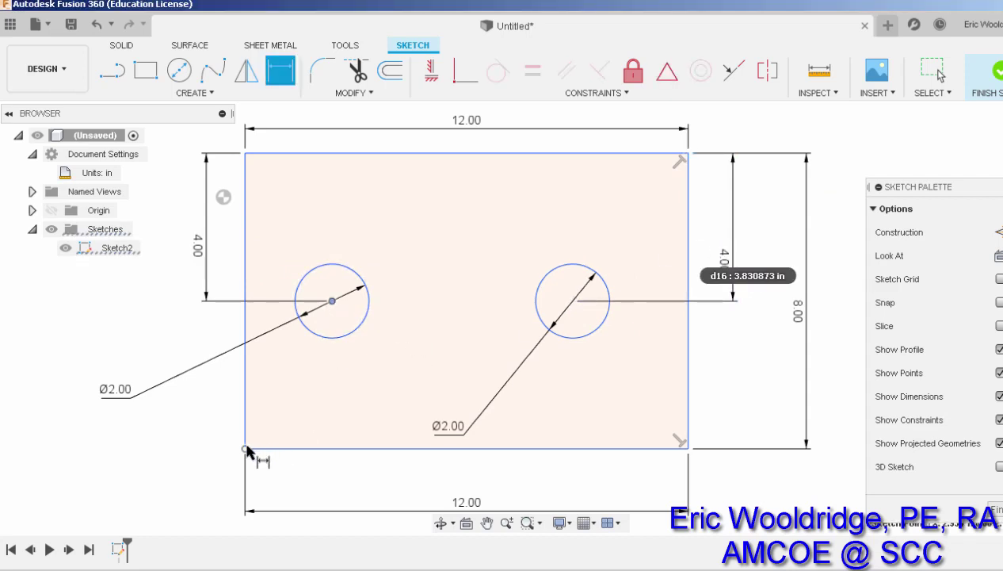
{"action": "left_click", "coordinate": [245, 448]}
{"action": "left_click", "coordinate": [300, 481]}
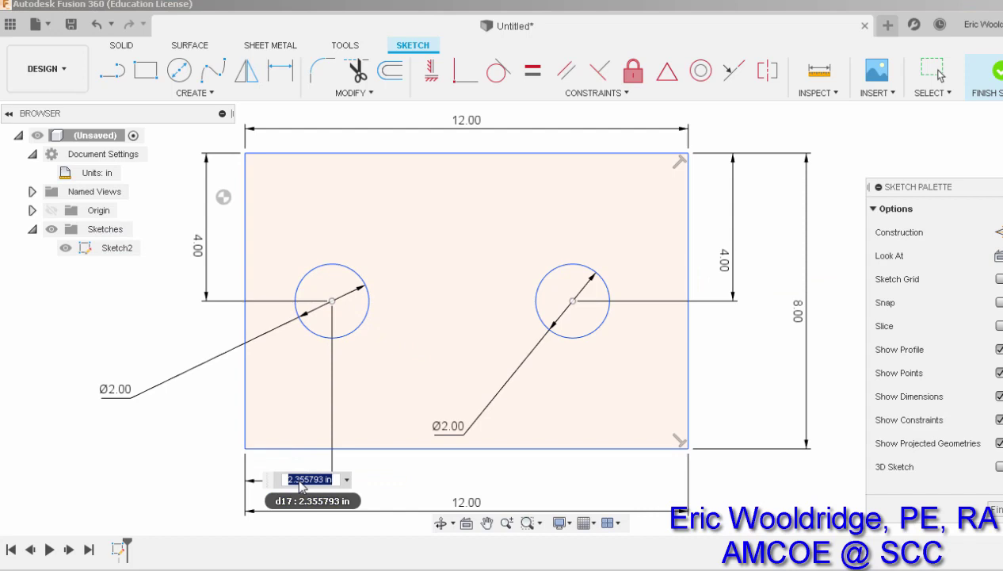
{"action": "type", "text": "3"}
{"action": "key", "text": "Return"}
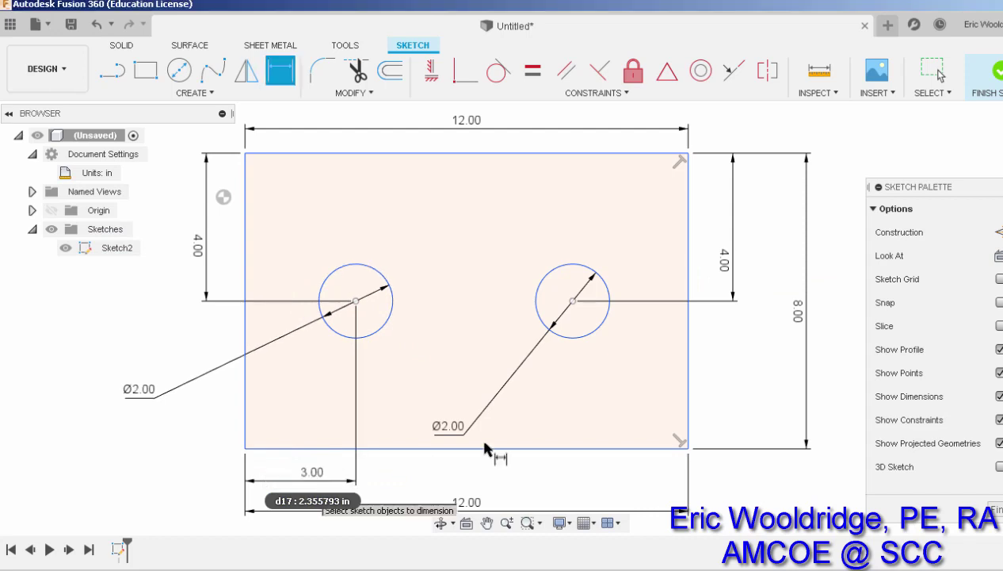
Dimension the horizontal distance from the plate's lower-right corner to the right circle's center as 3 in and leave the dimension command.
{"action": "left_click", "coordinate": [688, 449]}
{"action": "left_click", "coordinate": [572, 301]}
{"action": "left_click", "coordinate": [610, 482]}
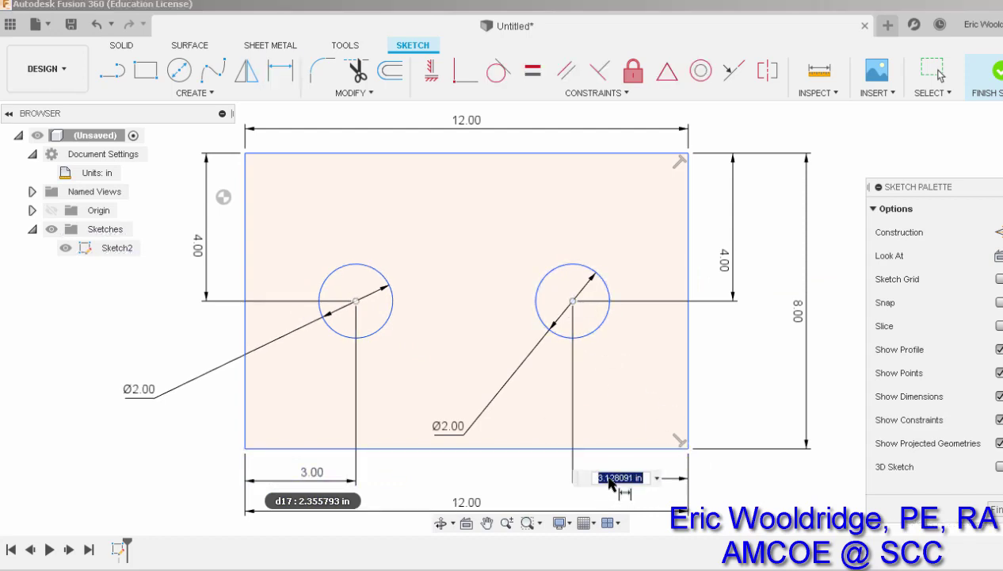
{"action": "type", "text": "3"}
{"action": "key", "text": "Return"}
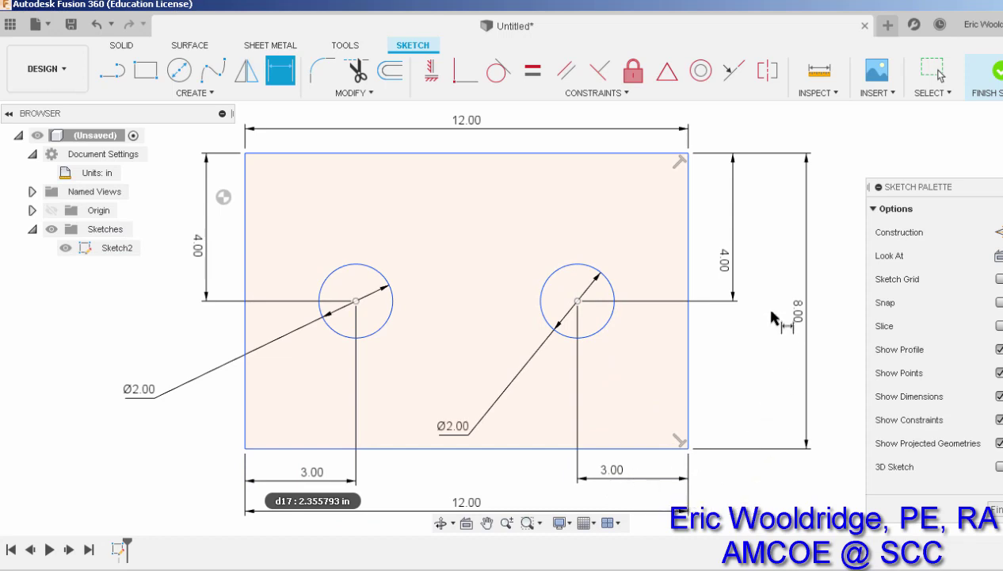
{"action": "key", "text": "Escape"}
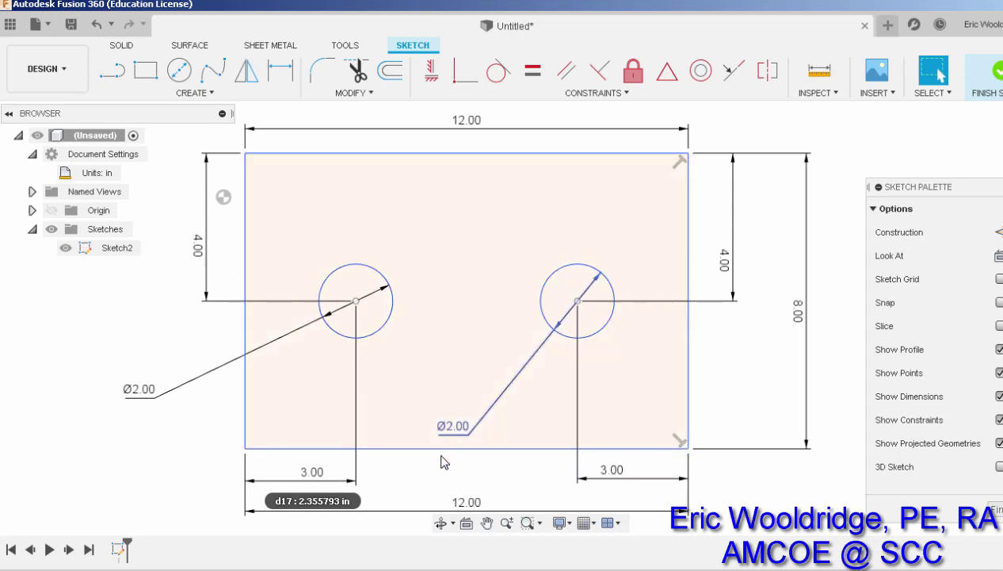
Move the right circle's diameter dimension text below the plate's lower edge and finish the sketch.
{"action": "mouse_move", "coordinate": [444, 462]}
{"action": "left_mouse_down"}
{"action": "mouse_move", "coordinate": [446, 489]}
{"action": "mouse_move", "coordinate": [459, 497]}
{"action": "left_mouse_up"}
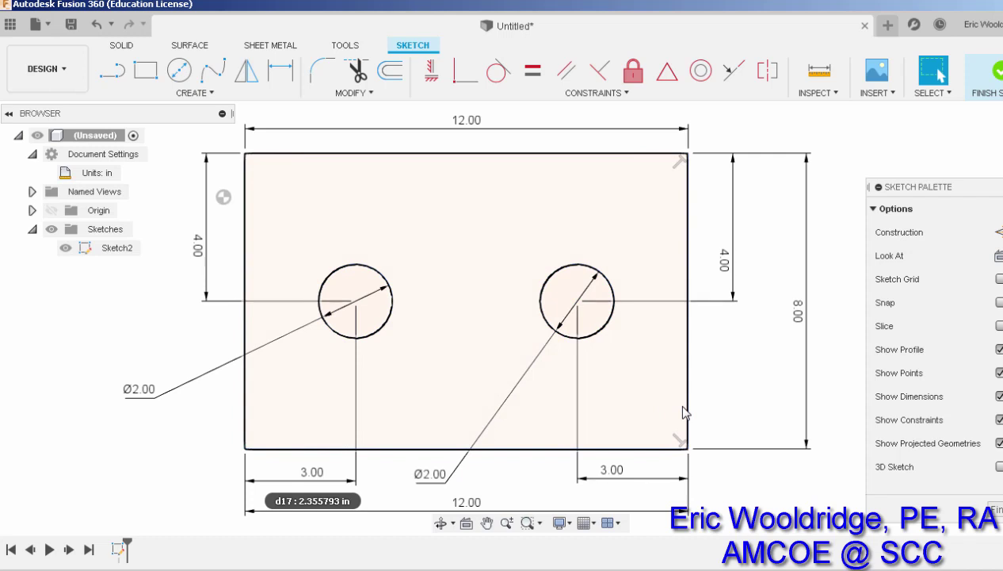
{"action": "left_click", "coordinate": [997, 73]}
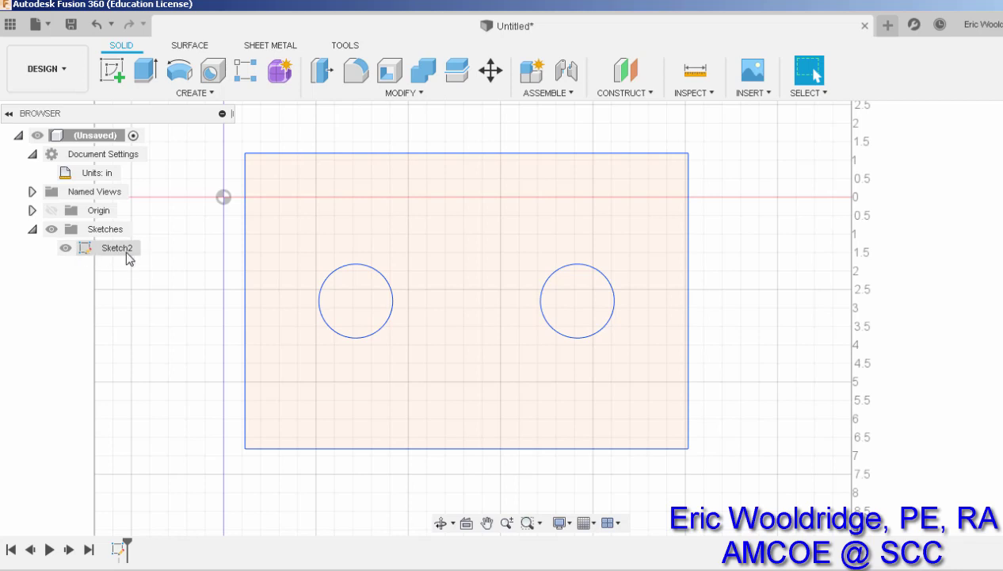
Collapse and re-expand the Sketches folder, and hide and show the plate sketch again.
{"action": "left_click", "coordinate": [32, 229]}
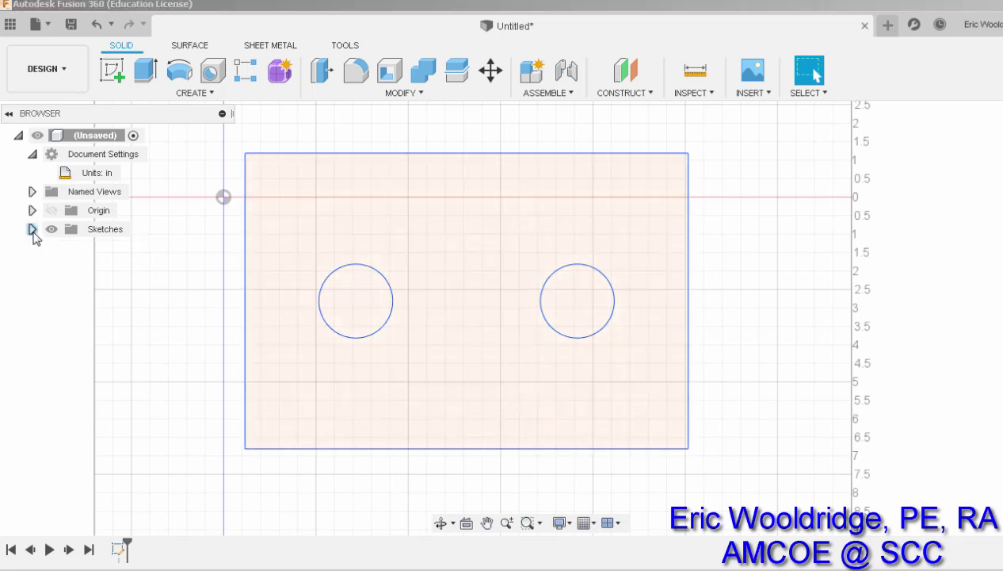
{"action": "left_click", "coordinate": [32, 229]}
{"action": "left_click", "coordinate": [66, 248]}
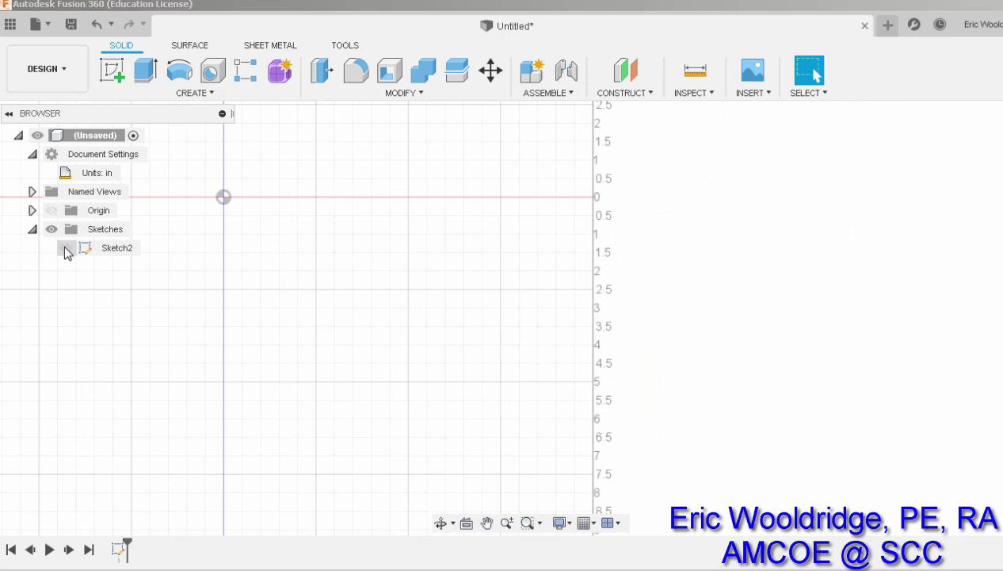
{"action": "left_click", "coordinate": [65, 248]}
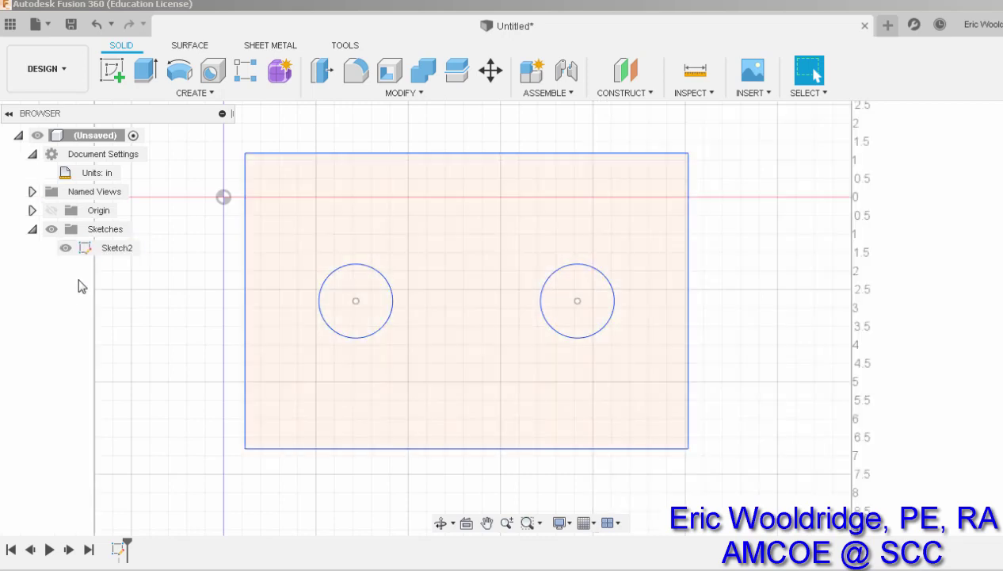
Export the plate sketch as a DXF file named cnc example_1 in the TEMP STLS folder.
{"action": "right_click", "coordinate": [108, 252]}
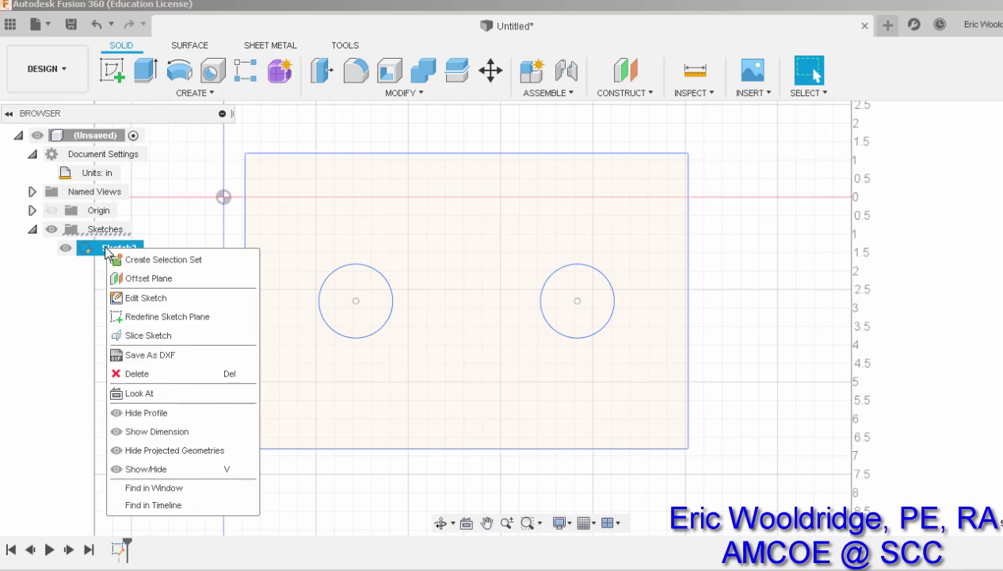
{"action": "left_click", "coordinate": [141, 356]}
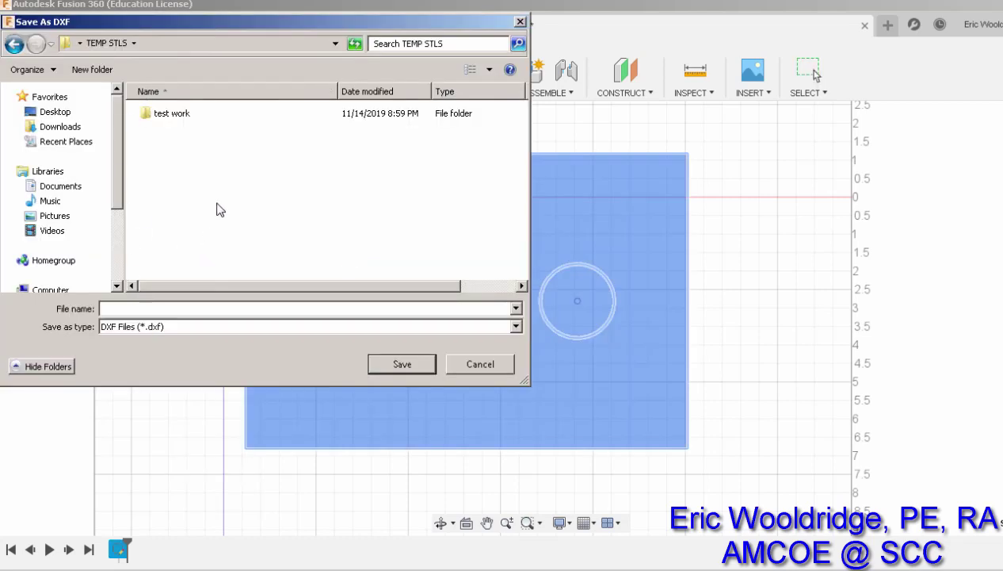
{"action": "left_click_drag", "start_coordinate": [255, 30], "coordinate": [306, 35]}
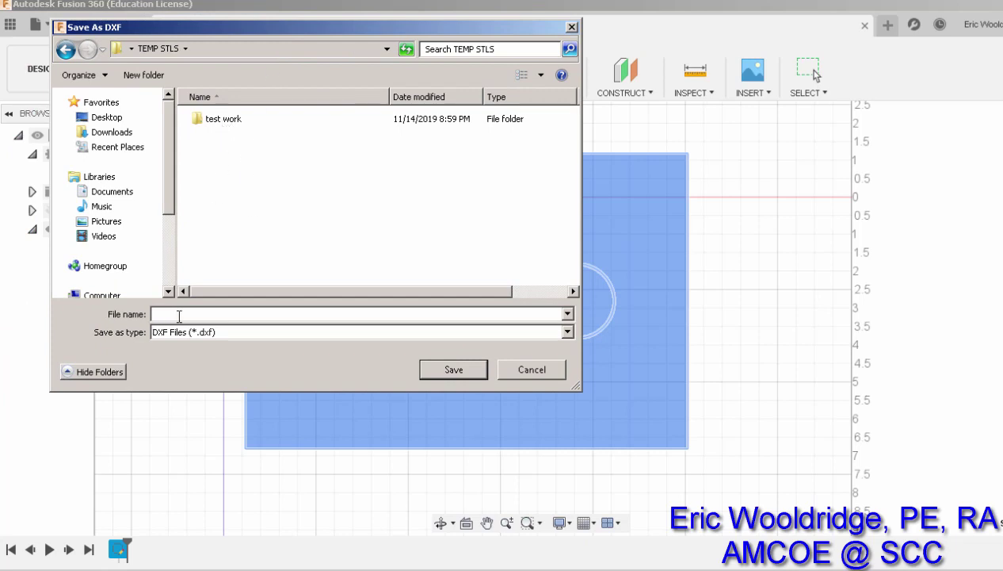
{"action": "type", "text": "cnc example_1"}
{"action": "left_click", "coordinate": [455, 370]}
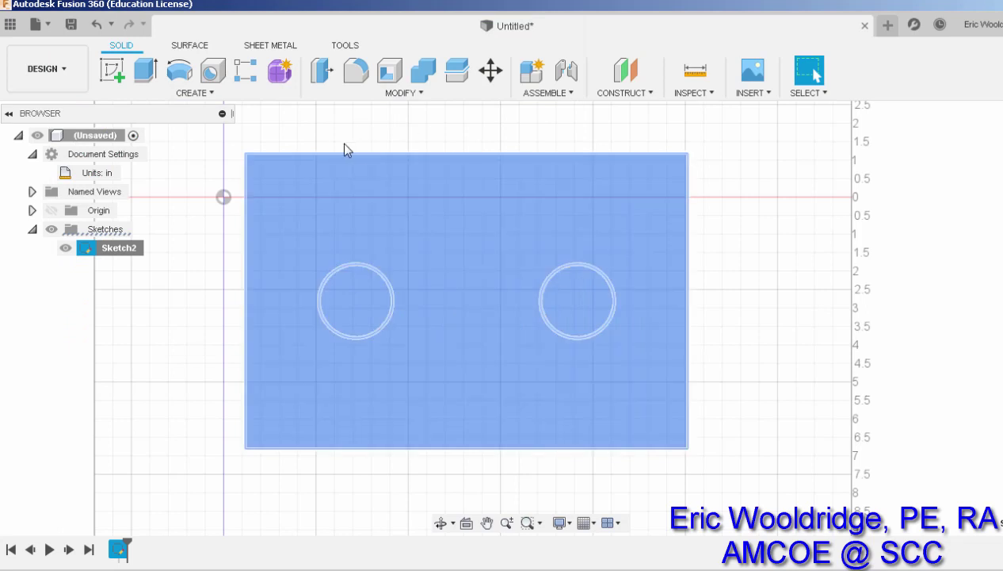
{"action": "middle_click_drag", "start_coordinate": [408, 213], "coordinate": [429, 227]}
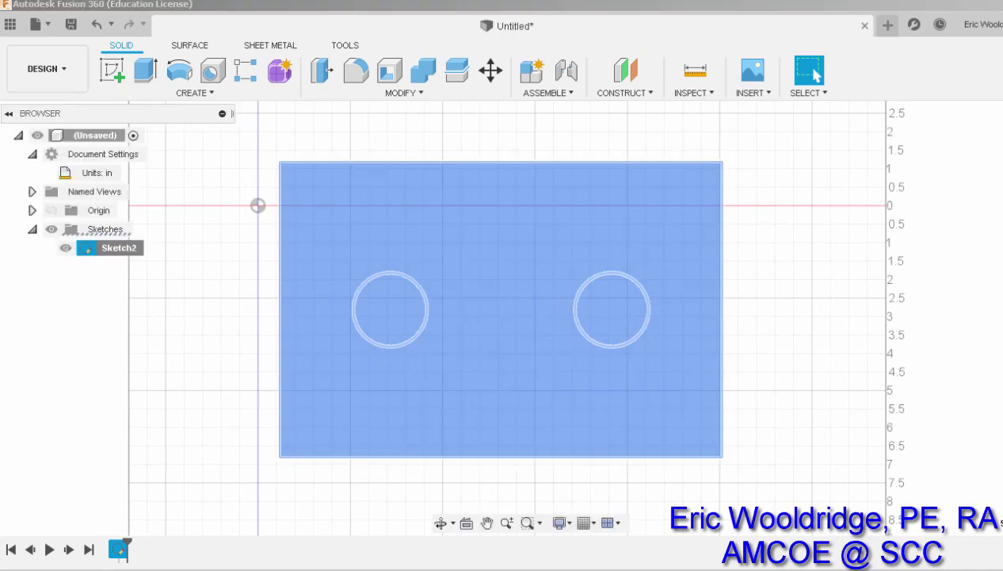
{"action": "mouse_move", "coordinate": [480, 124]}
{"action": "left_mouse_down"}
{"action": "mouse_move", "coordinate": [272, 194]}
{"action": "mouse_move", "coordinate": [294, 202]}
{"action": "mouse_move", "coordinate": [279, 174]}
{"action": "mouse_move", "coordinate": [256, 170]}
{"action": "left_mouse_up"}
{"action": "mouse_move", "coordinate": [193, 247]}
{"action": "left_mouse_down"}
{"action": "mouse_move", "coordinate": [202, 264]}
{"action": "mouse_move", "coordinate": [192, 231]}
{"action": "left_mouse_up"}
{"action": "left_click_drag", "start_coordinate": [216, 265], "coordinate": [214, 285]}
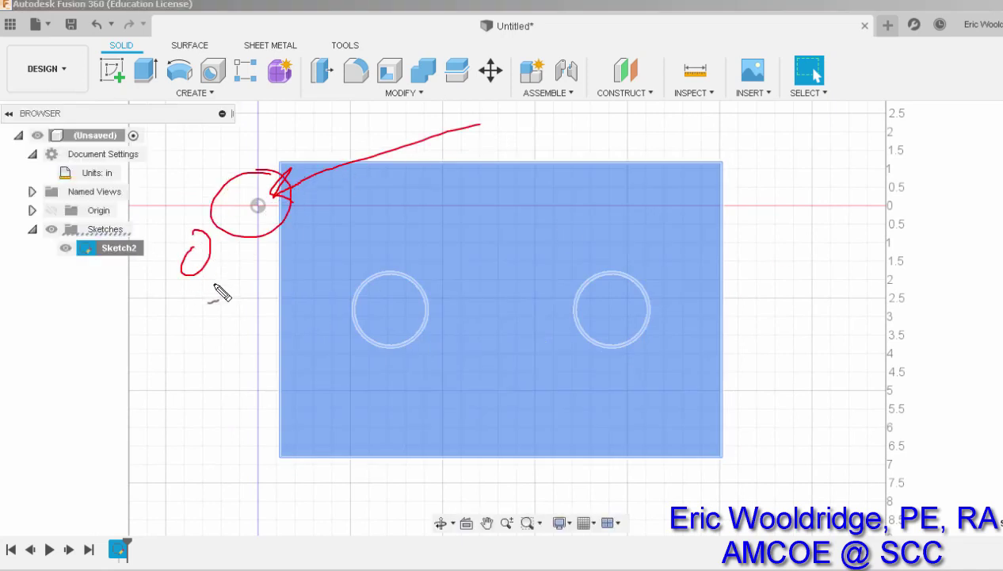
{"action": "mouse_move", "coordinate": [243, 246]}
{"action": "left_mouse_down"}
{"action": "mouse_move", "coordinate": [259, 275]}
{"action": "mouse_move", "coordinate": [301, 255]}
{"action": "left_mouse_up"}
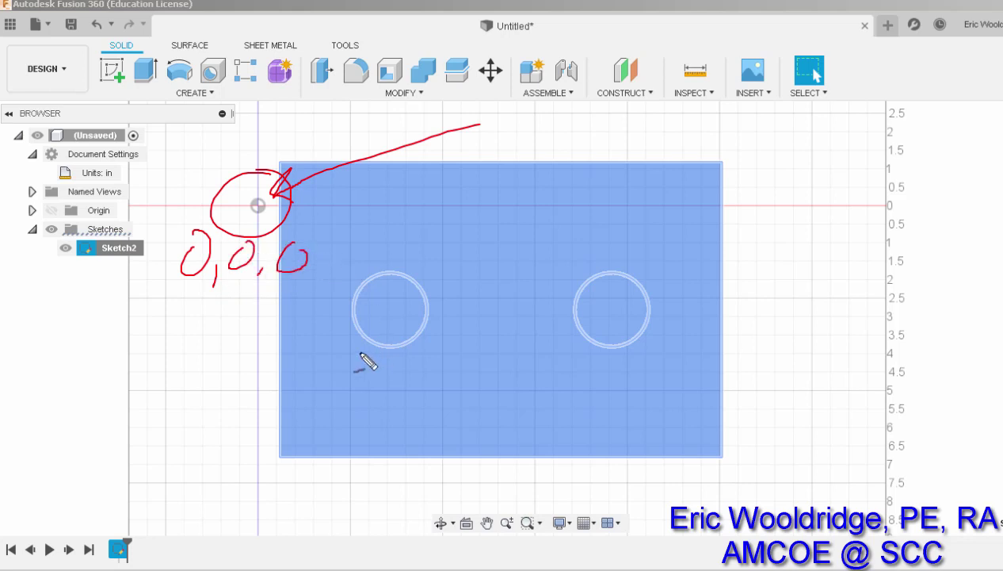
{"action": "mouse_move", "coordinate": [290, 168]}
{"action": "left_mouse_down"}
{"action": "mouse_move", "coordinate": [280, 417]}
{"action": "mouse_move", "coordinate": [472, 470]}
{"action": "mouse_move", "coordinate": [690, 235]}
{"action": "mouse_move", "coordinate": [617, 156]}
{"action": "left_mouse_up"}
{"action": "left_click_drag", "start_coordinate": [400, 156], "coordinate": [269, 147]}
{"action": "mouse_move", "coordinate": [404, 273]}
{"action": "left_mouse_down"}
{"action": "mouse_move", "coordinate": [380, 363]}
{"action": "mouse_move", "coordinate": [386, 259]}
{"action": "left_mouse_up"}
{"action": "mouse_move", "coordinate": [636, 273]}
{"action": "left_mouse_down"}
{"action": "mouse_move", "coordinate": [662, 304]}
{"action": "mouse_move", "coordinate": [594, 264]}
{"action": "left_mouse_up"}
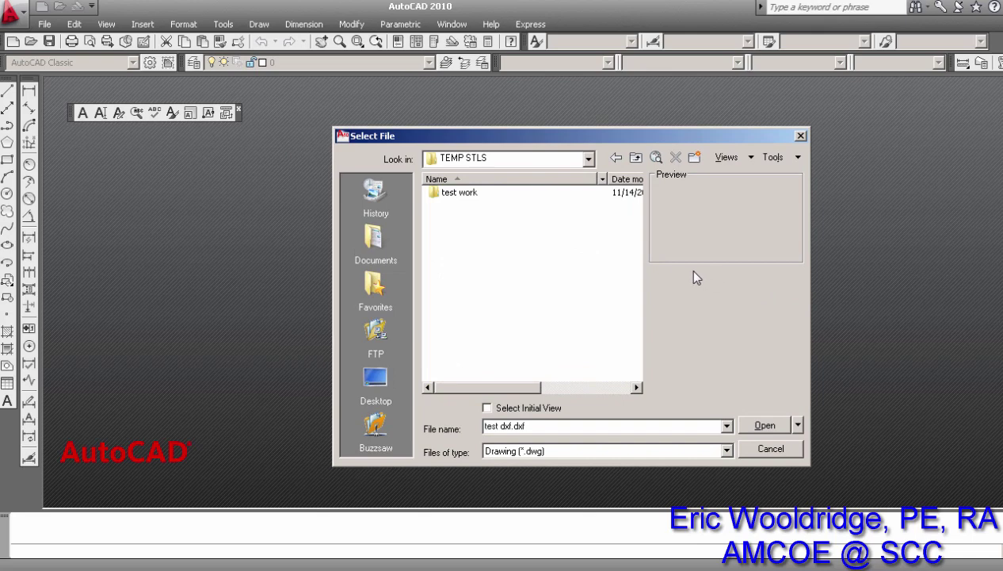
In AutoCAD, limit the file selection to DXF files and open cnc example_1.dxf from the TEMP STLS folder.
{"action": "mouse_move", "coordinate": [511, 392]}
{"action": "left_mouse_down"}
{"action": "mouse_move", "coordinate": [602, 391]}
{"action": "mouse_move", "coordinate": [515, 395]}
{"action": "left_mouse_up"}
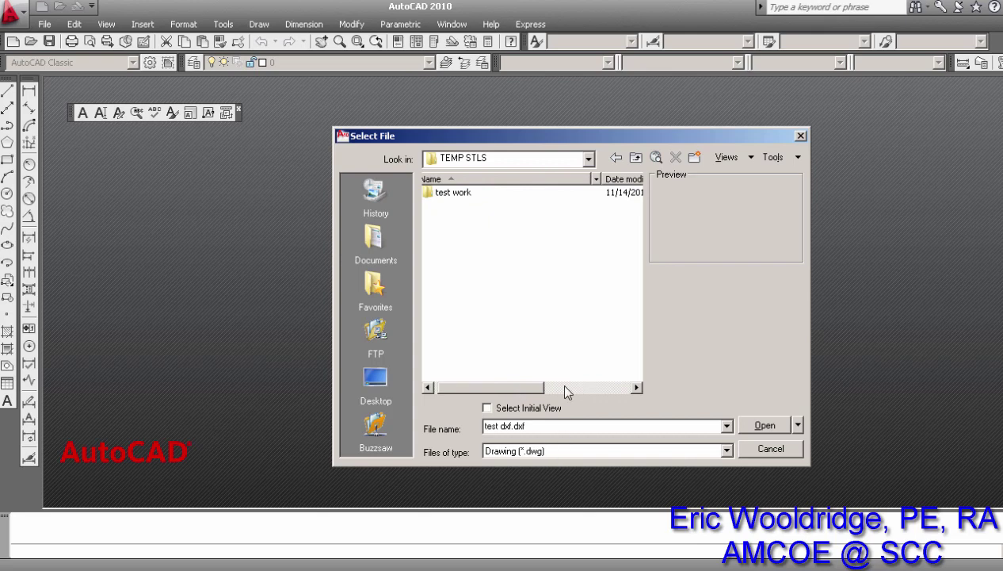
{"action": "left_click", "coordinate": [524, 457]}
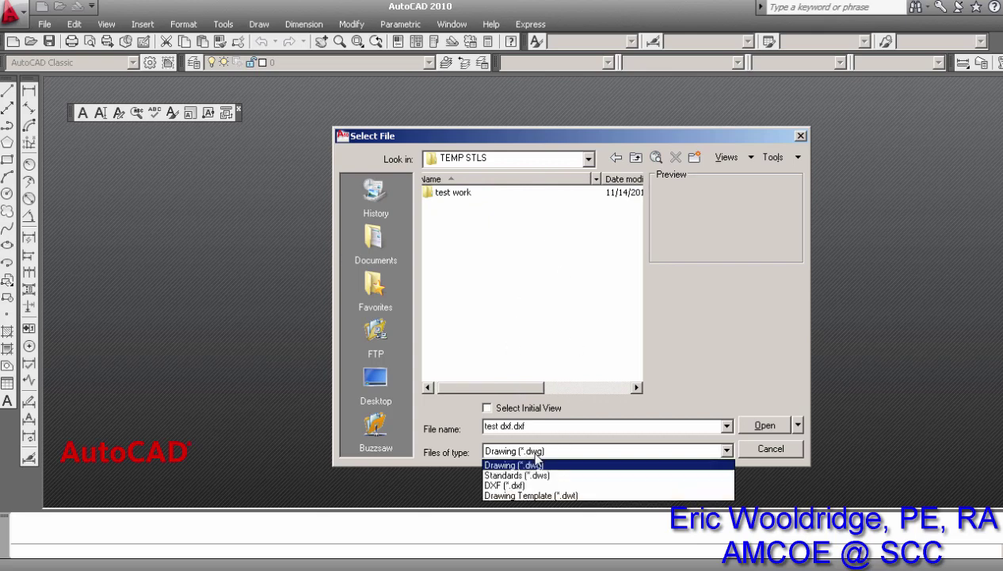
{"action": "left_click", "coordinate": [517, 486]}
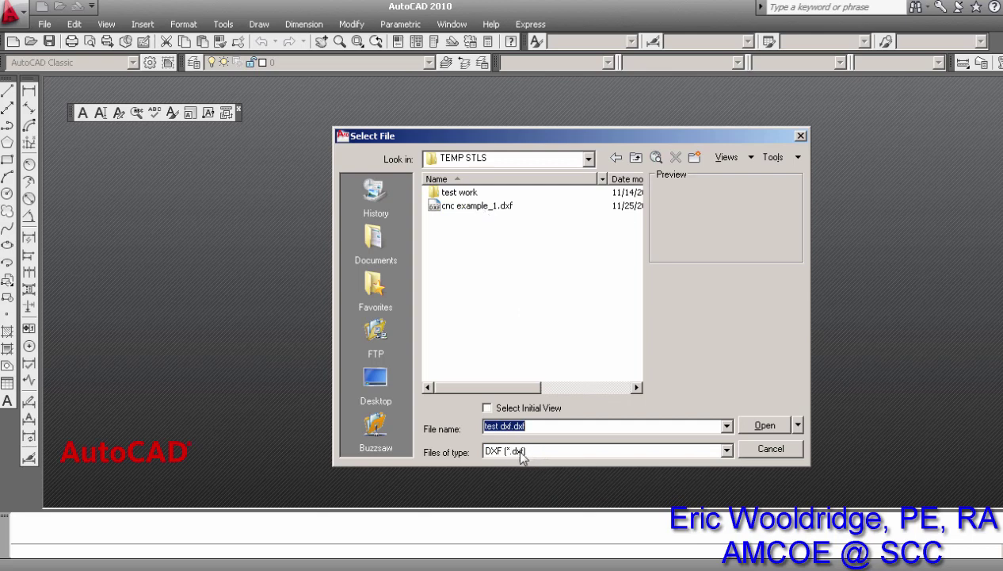
{"action": "left_click", "coordinate": [489, 208]}
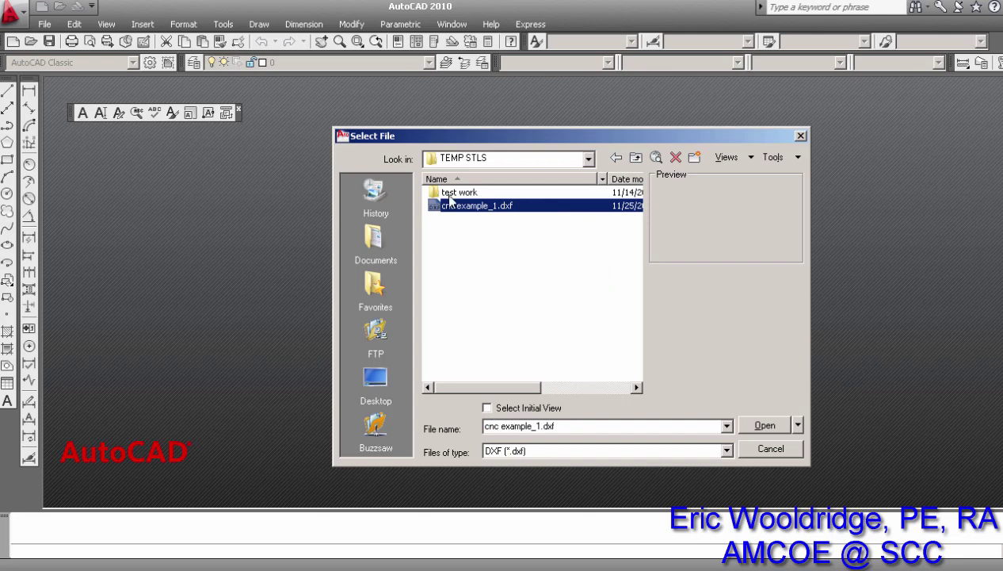
{"action": "left_click", "coordinate": [764, 428]}
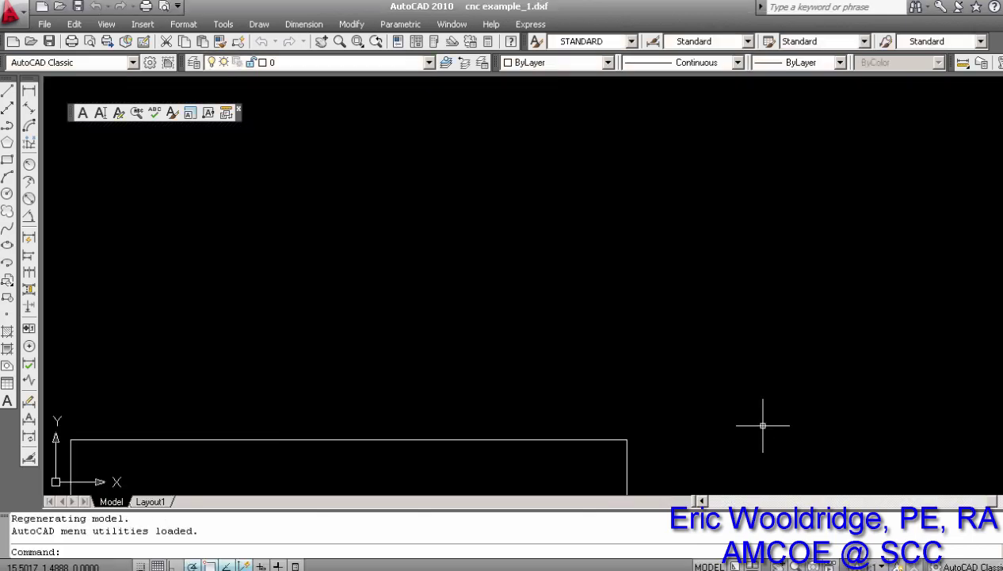
Examine the imported plate outline, its two holes and their position relative to the drawing origin.
{"action": "mouse_move", "coordinate": [570, 370]}
{"action": "middle_mouse_down"}
{"action": "mouse_move", "coordinate": [665, 328]}
{"action": "mouse_move", "coordinate": [663, 302]}
{"action": "middle_mouse_up"}
{"action": "mouse_move", "coordinate": [454, 352]}
{"action": "middle_mouse_down"}
{"action": "mouse_move", "coordinate": [578, 287]}
{"action": "mouse_move", "coordinate": [466, 318]}
{"action": "mouse_move", "coordinate": [549, 354]}
{"action": "middle_mouse_up"}
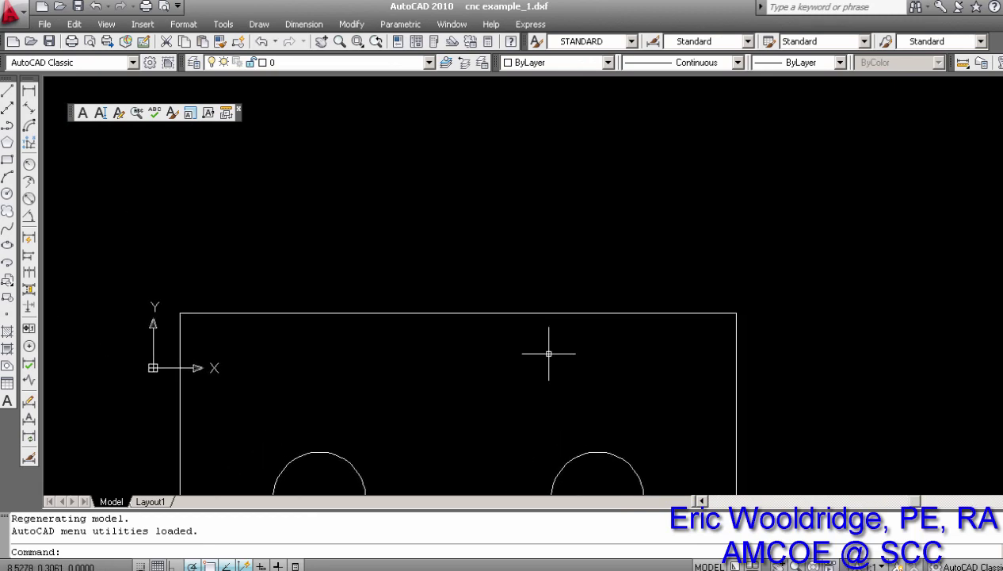
{"action": "scroll", "coordinate": [549, 353], "scroll_direction": "up", "scroll_amount": 5}
{"action": "scroll", "coordinate": [548, 354], "scroll_direction": "down", "scroll_amount": 7}
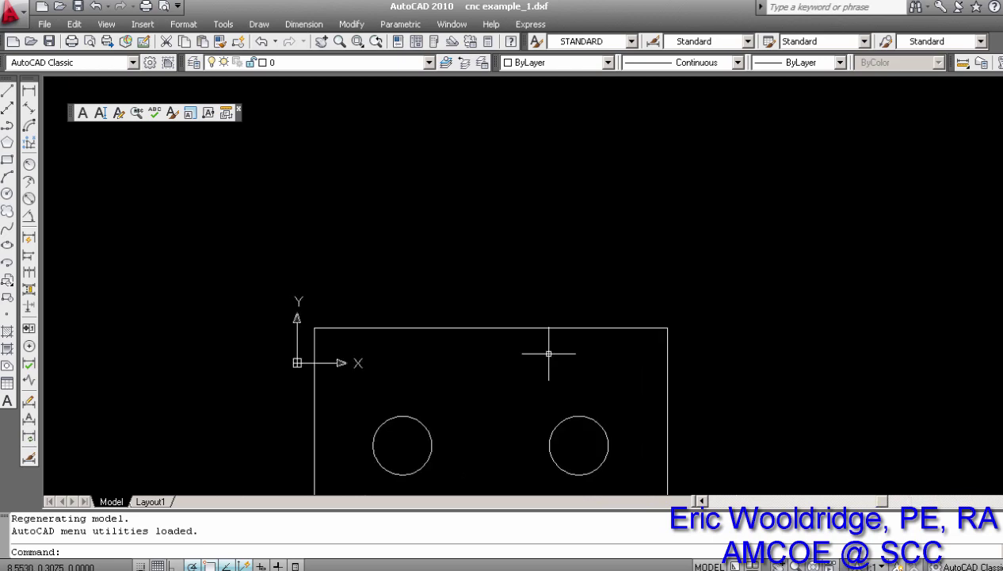
{"action": "scroll", "coordinate": [549, 354], "scroll_direction": "up", "scroll_amount": 6}
{"action": "scroll", "coordinate": [548, 355], "scroll_direction": "down", "scroll_amount": 8}
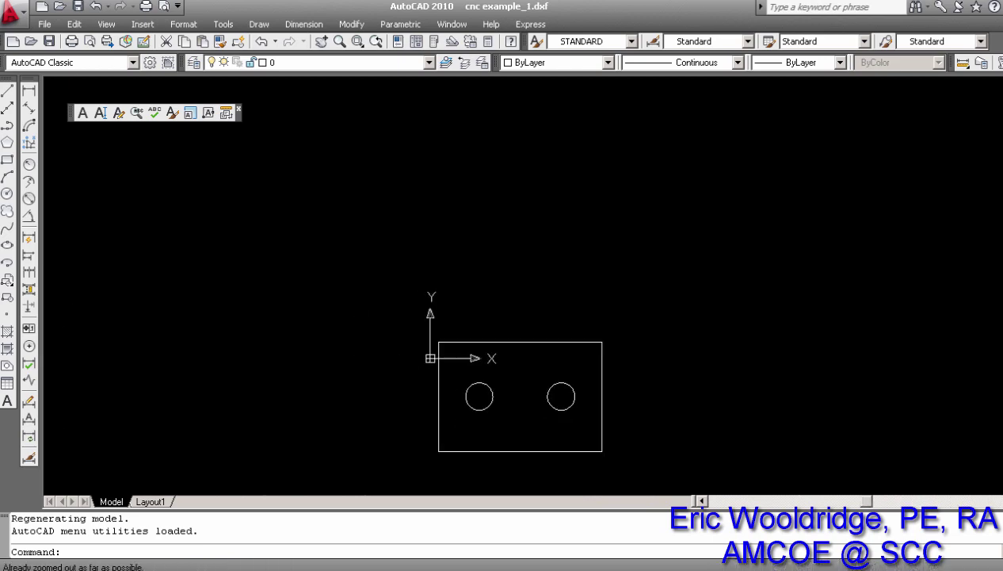
{"action": "scroll", "coordinate": [548, 357], "scroll_direction": "up", "scroll_amount": 4}
{"action": "mouse_move", "coordinate": [540, 379]}
{"action": "middle_mouse_down"}
{"action": "mouse_move", "coordinate": [550, 195]}
{"action": "mouse_move", "coordinate": [591, 266]}
{"action": "mouse_move", "coordinate": [614, 199]}
{"action": "mouse_move", "coordinate": [636, 194]}
{"action": "mouse_move", "coordinate": [647, 207]}
{"action": "middle_mouse_up"}
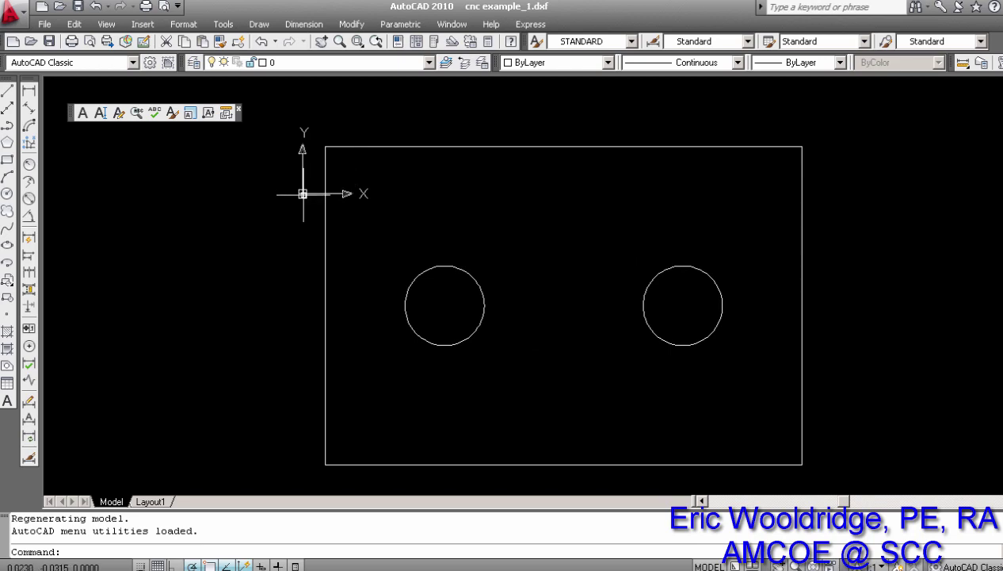
{"action": "scroll", "coordinate": [337, 252], "scroll_direction": "down", "scroll_amount": 2}
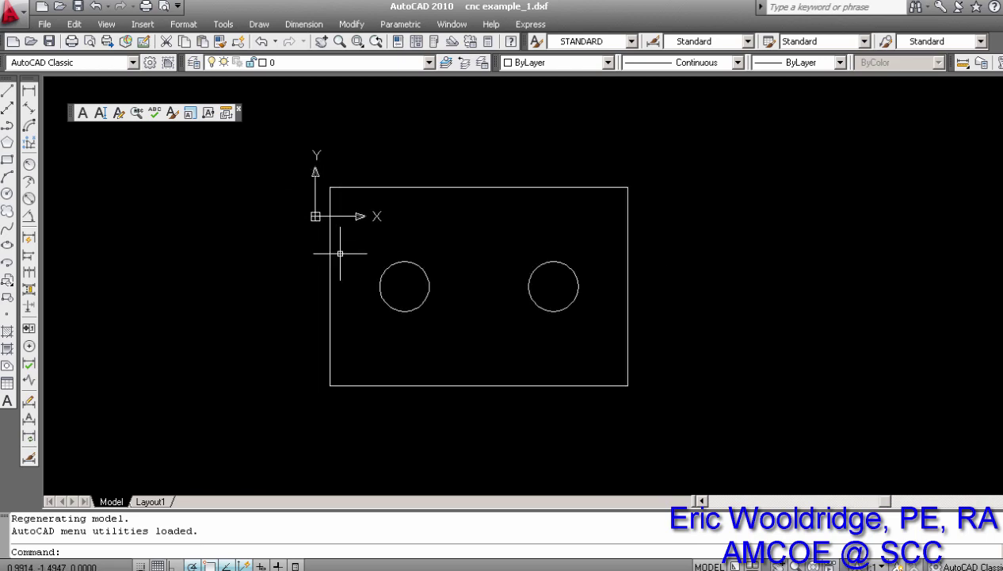
Check the plate outline and each of the two circles by selecting them individually, clearing the selection each time.
{"action": "left_click", "coordinate": [334, 250]}
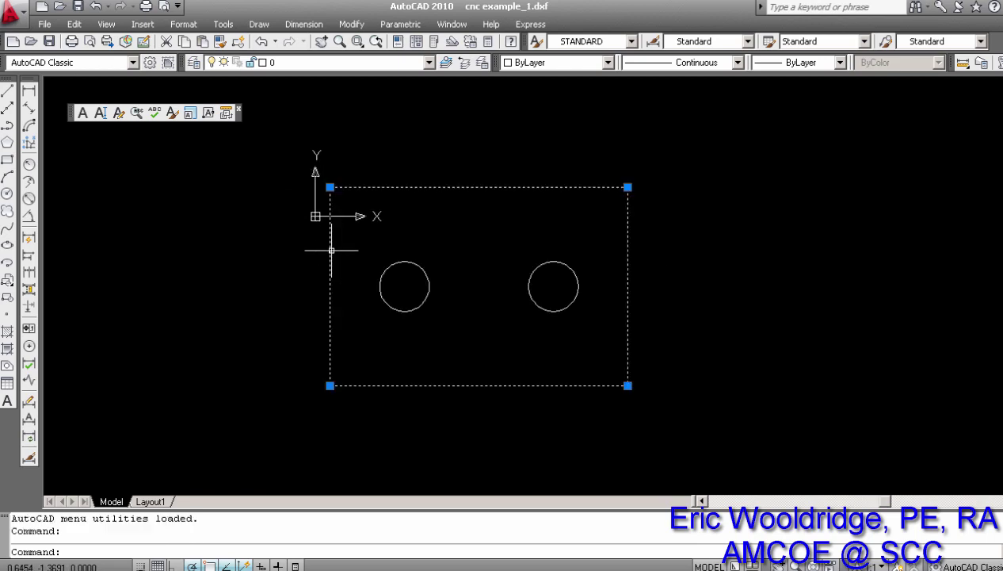
{"action": "key", "text": "Escape"}
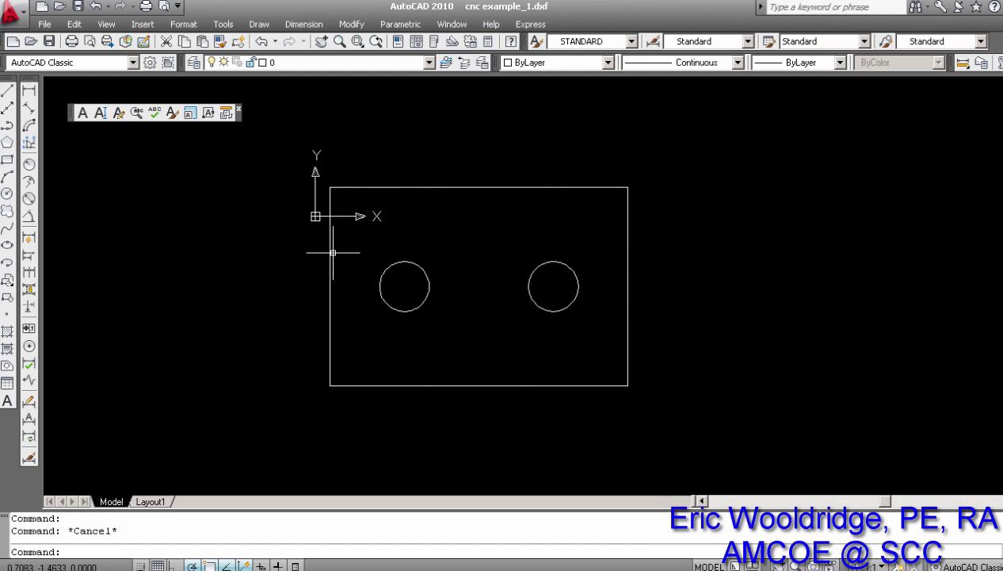
{"action": "left_click", "coordinate": [330, 249]}
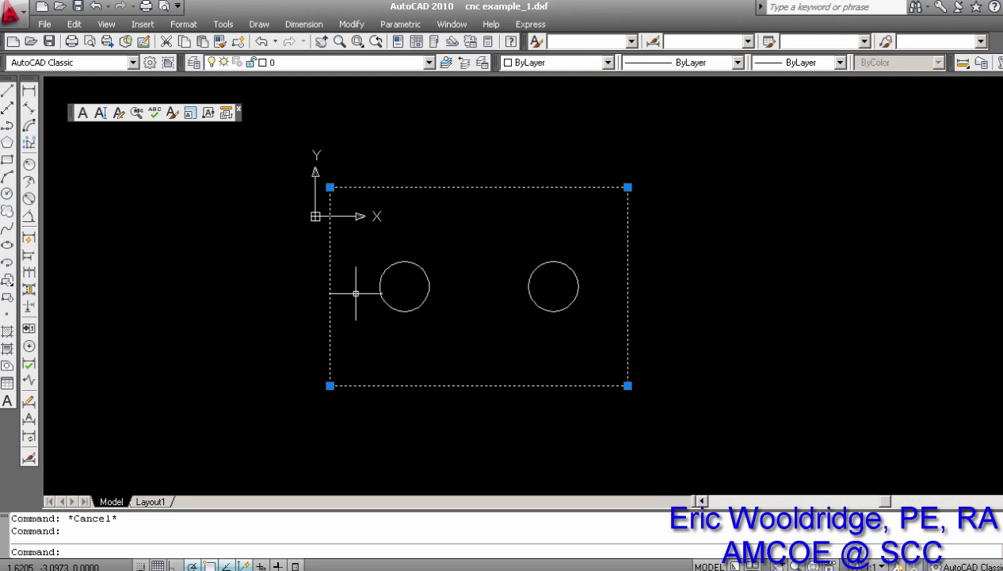
{"action": "key", "text": "Escape"}
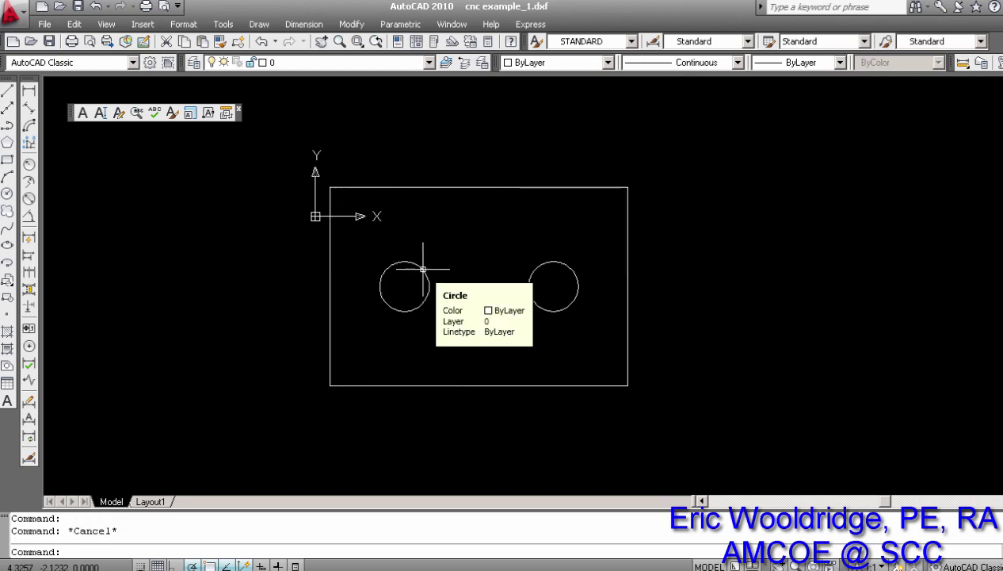
{"action": "left_click", "coordinate": [412, 187]}
{"action": "key", "text": "Escape"}
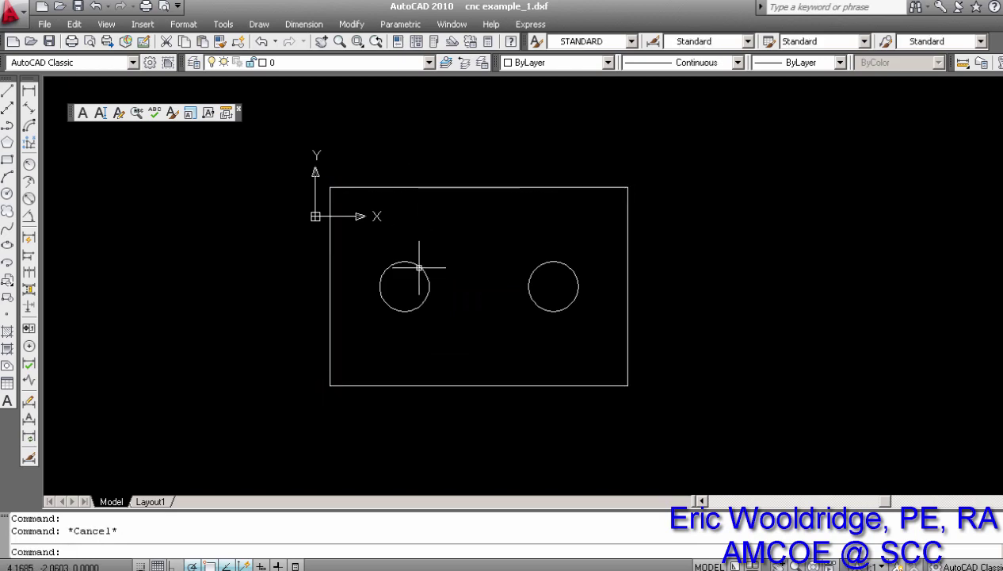
{"action": "left_click", "coordinate": [417, 267]}
{"action": "key", "text": "Escape"}
{"action": "left_click", "coordinate": [548, 262]}
{"action": "key", "text": "Escape"}
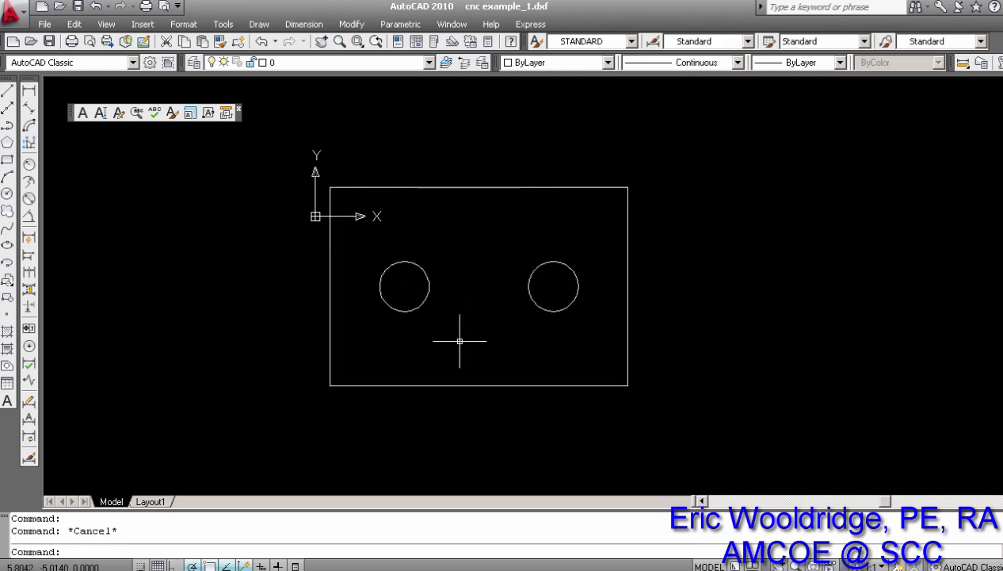
{"action": "middle_click_drag", "start_coordinate": [457, 345], "coordinate": [454, 358]}
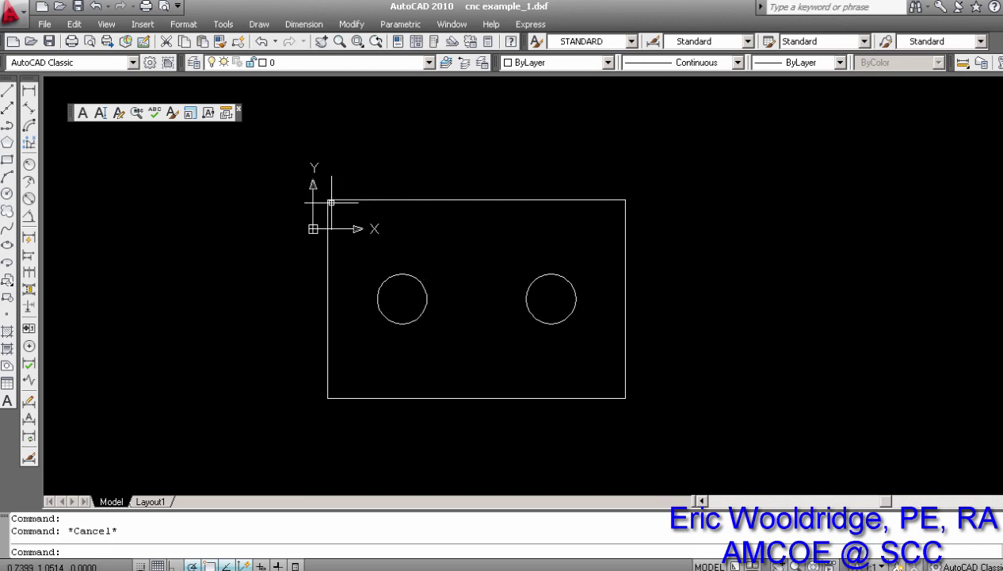
{"action": "scroll", "coordinate": [305, 221], "scroll_direction": "up", "scroll_amount": 2}
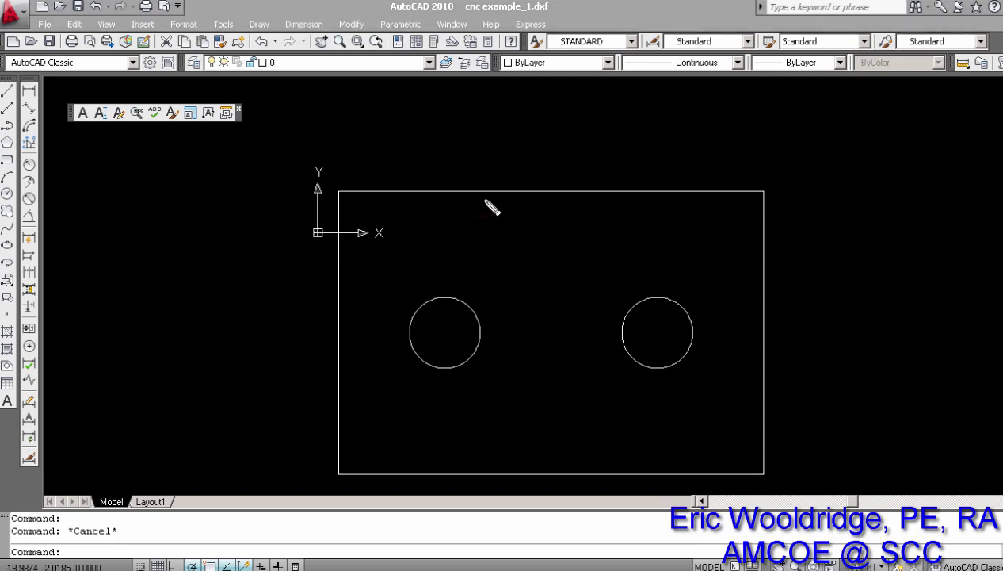
{"action": "mouse_move", "coordinate": [489, 111]}
{"action": "left_mouse_down"}
{"action": "mouse_move", "coordinate": [725, 300]}
{"action": "mouse_move", "coordinate": [821, 117]}
{"action": "mouse_move", "coordinate": [489, 98]}
{"action": "mouse_move", "coordinate": [483, 133]}
{"action": "left_mouse_up"}
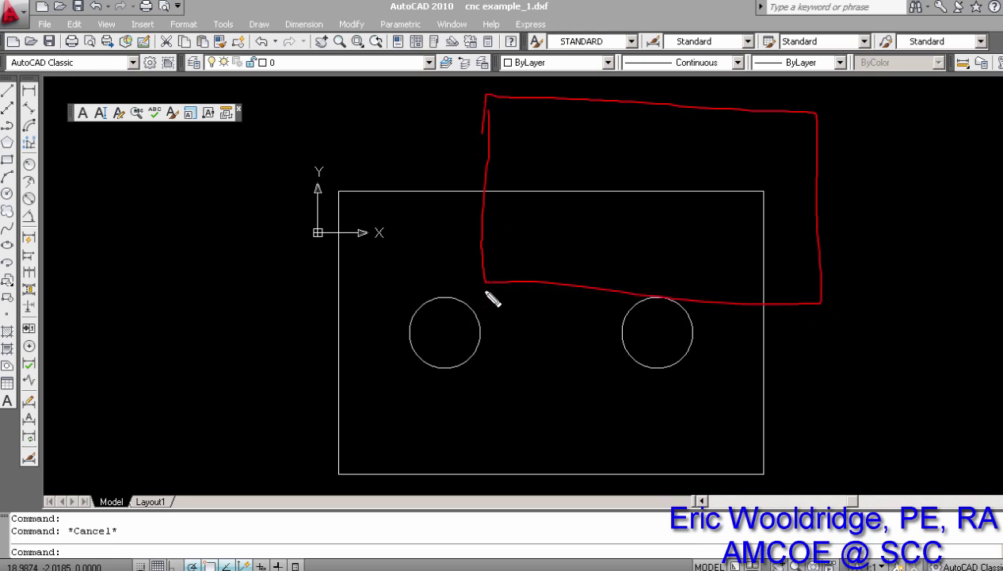
{"action": "mouse_move", "coordinate": [491, 285]}
{"action": "left_mouse_down"}
{"action": "mouse_move", "coordinate": [544, 381]}
{"action": "mouse_move", "coordinate": [576, 355]}
{"action": "left_mouse_up"}
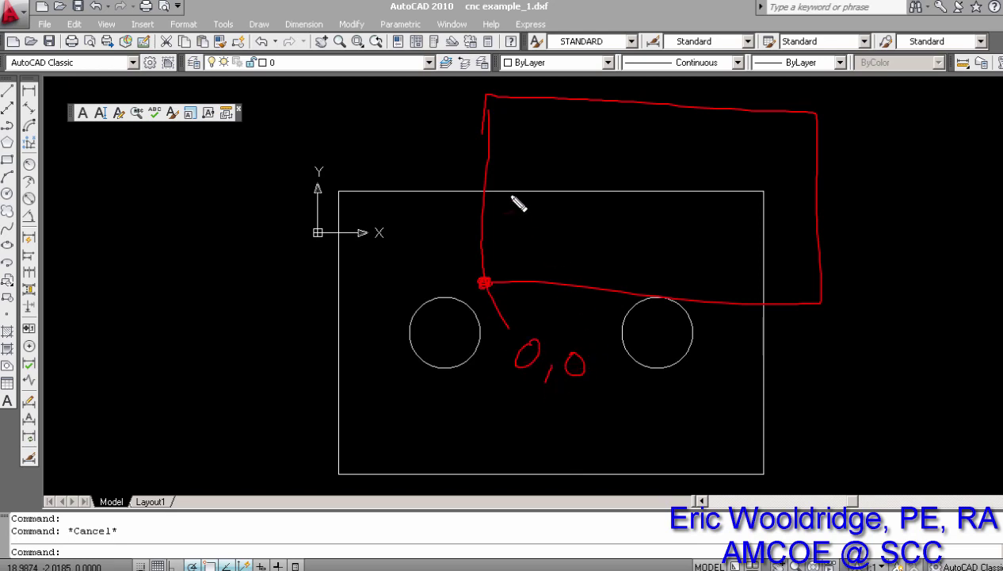
{"action": "mouse_move", "coordinate": [489, 118]}
{"action": "left_mouse_down"}
{"action": "mouse_move", "coordinate": [481, 278]}
{"action": "mouse_move", "coordinate": [719, 286]}
{"action": "mouse_move", "coordinate": [768, 229]}
{"action": "mouse_move", "coordinate": [766, 152]}
{"action": "mouse_move", "coordinate": [501, 117]}
{"action": "mouse_move", "coordinate": [501, 247]}
{"action": "left_mouse_up"}
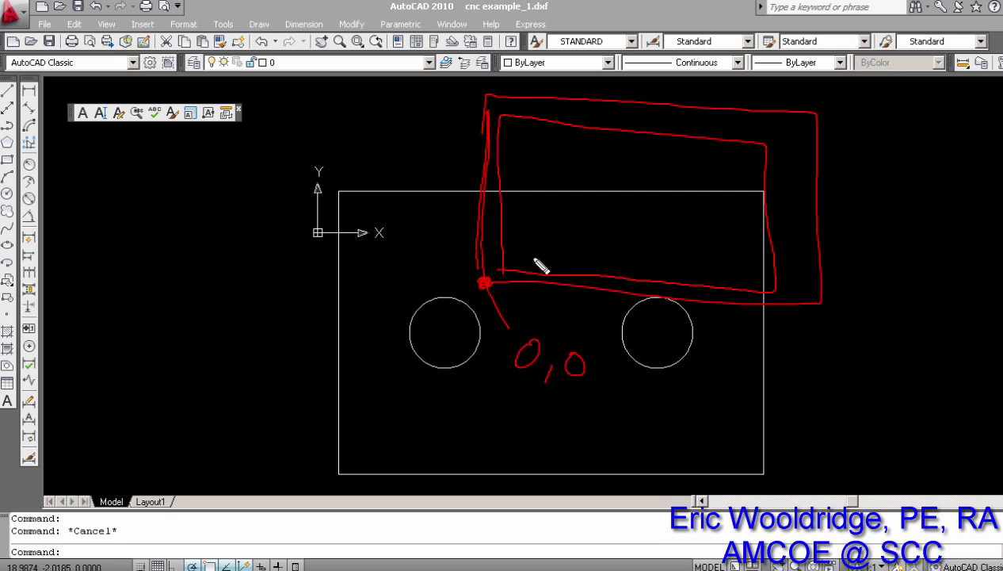
{"action": "left_click_drag", "start_coordinate": [533, 258], "coordinate": [537, 317]}
{"action": "left_click_drag", "start_coordinate": [547, 279], "coordinate": [523, 286]}
{"action": "left_click_drag", "start_coordinate": [521, 280], "coordinate": [546, 260]}
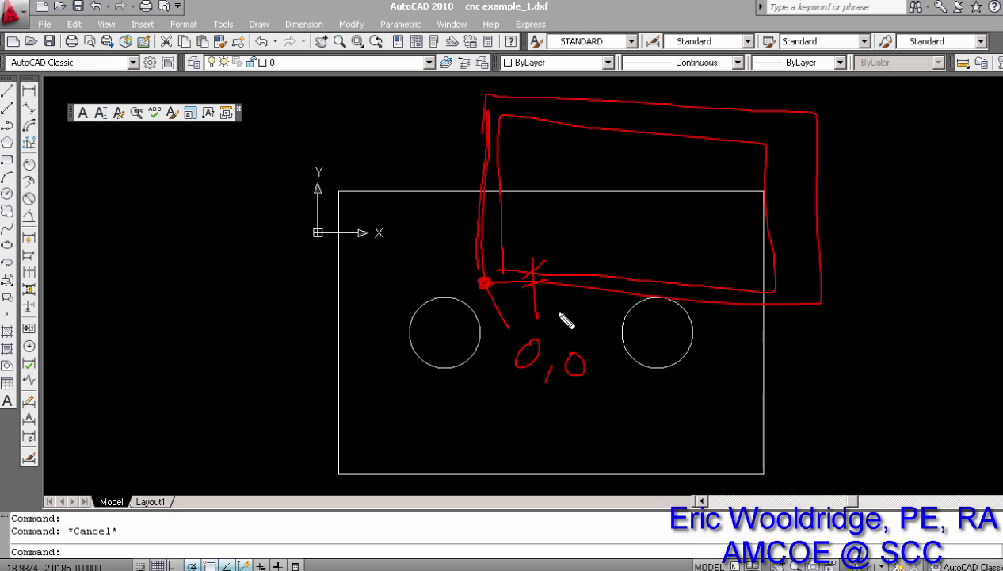
{"action": "left_click_drag", "start_coordinate": [557, 300], "coordinate": [559, 316]}
{"action": "mouse_move", "coordinate": [574, 308]}
{"action": "left_mouse_down"}
{"action": "mouse_move", "coordinate": [562, 326]}
{"action": "mouse_move", "coordinate": [580, 336]}
{"action": "left_mouse_up"}
{"action": "mouse_move", "coordinate": [442, 240]}
{"action": "left_mouse_down"}
{"action": "mouse_move", "coordinate": [519, 244]}
{"action": "mouse_move", "coordinate": [496, 252]}
{"action": "left_mouse_up"}
{"action": "mouse_move", "coordinate": [496, 238]}
{"action": "left_mouse_down"}
{"action": "mouse_move", "coordinate": [512, 250]}
{"action": "mouse_move", "coordinate": [468, 253]}
{"action": "left_mouse_up"}
{"action": "left_click_drag", "start_coordinate": [472, 238], "coordinate": [487, 252]}
{"action": "left_click_drag", "start_coordinate": [427, 213], "coordinate": [441, 250]}
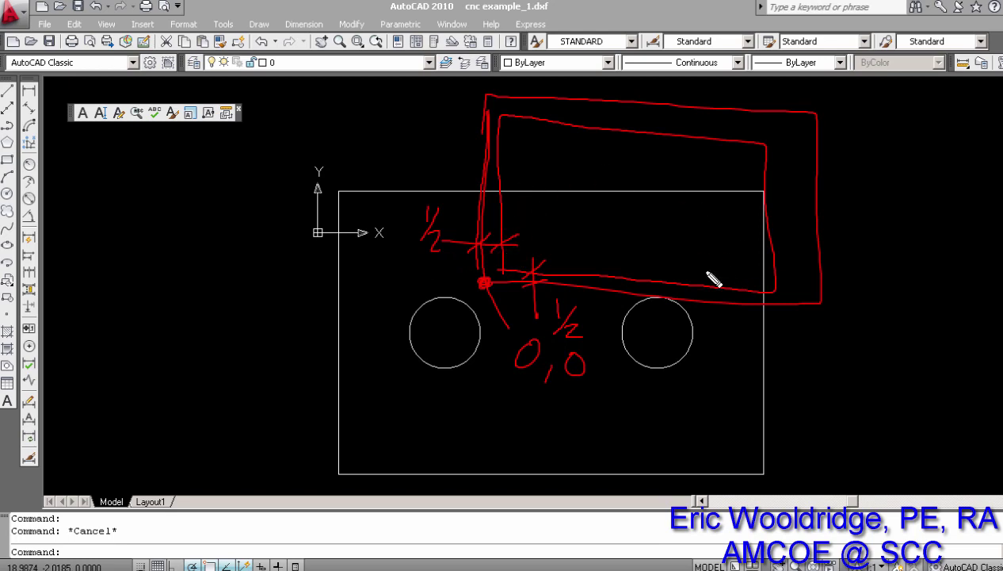
{"action": "key", "text": "Escape"}
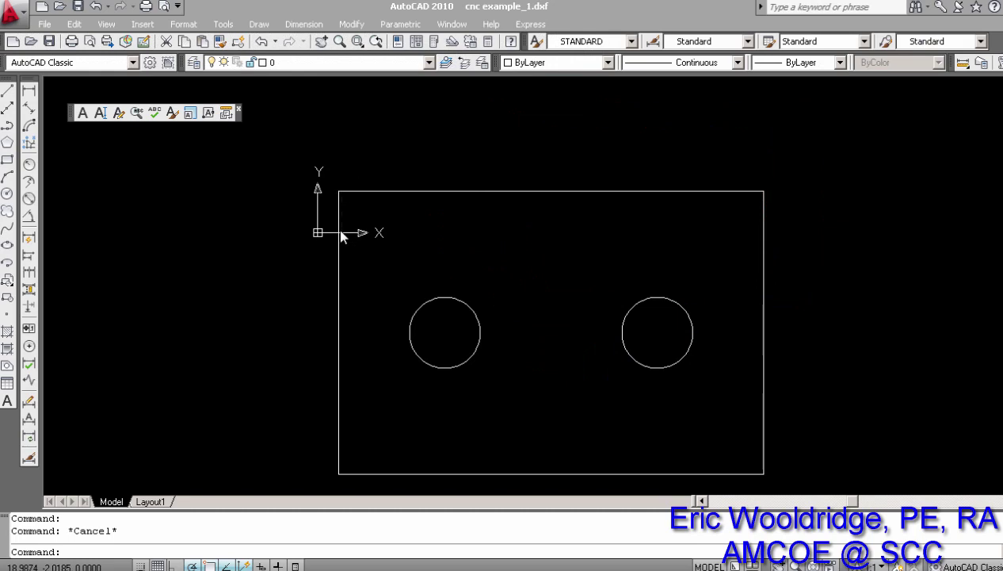
Move the plate outline and both circles together from the plate's lower-left corner to the origin at 0,0.
{"action": "scroll", "coordinate": [372, 261], "scroll_direction": "down", "scroll_amount": 2}
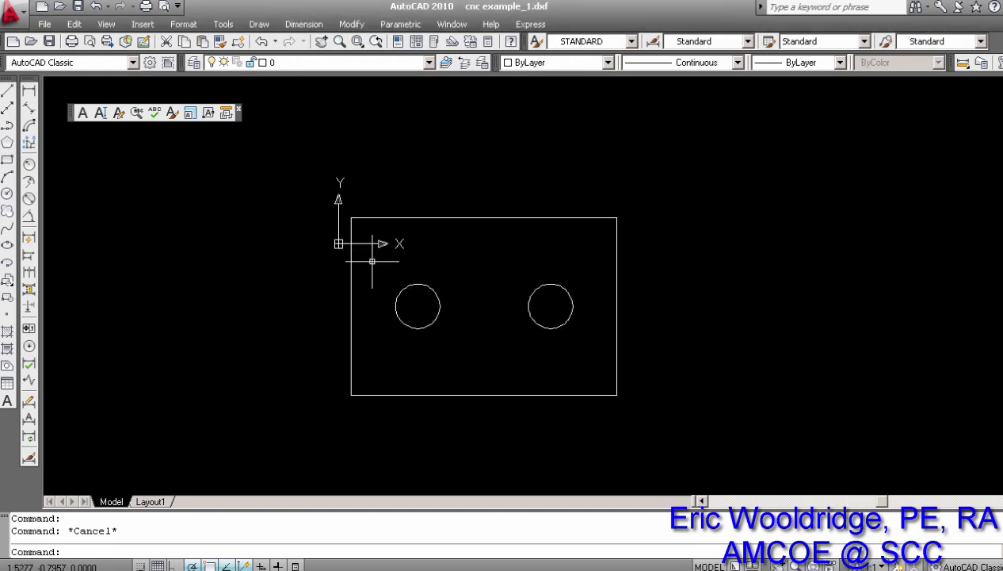
{"action": "scroll", "coordinate": [369, 246], "scroll_direction": "up", "scroll_amount": 2}
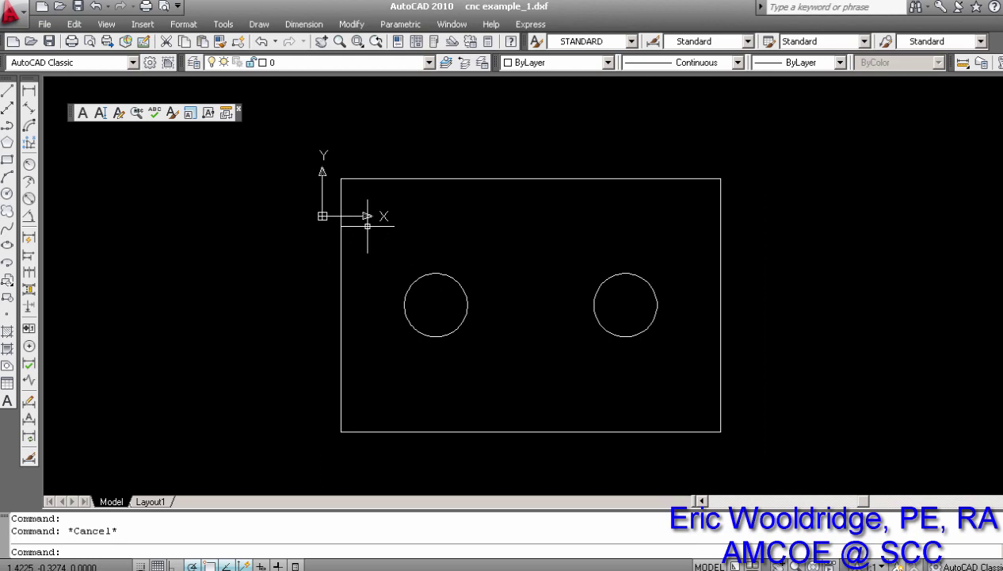
{"action": "left_click", "coordinate": [307, 133]}
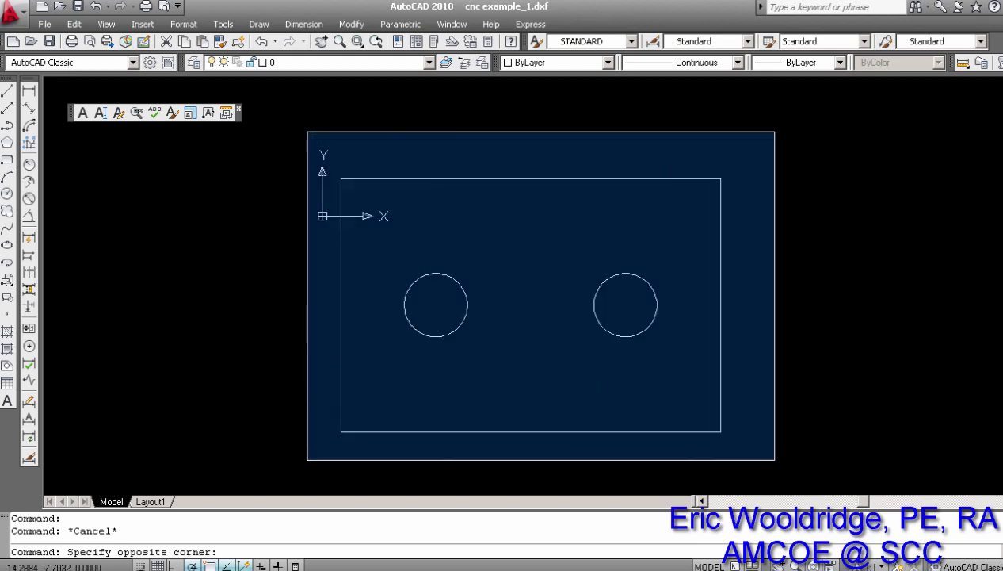
{"action": "left_click", "coordinate": [759, 454]}
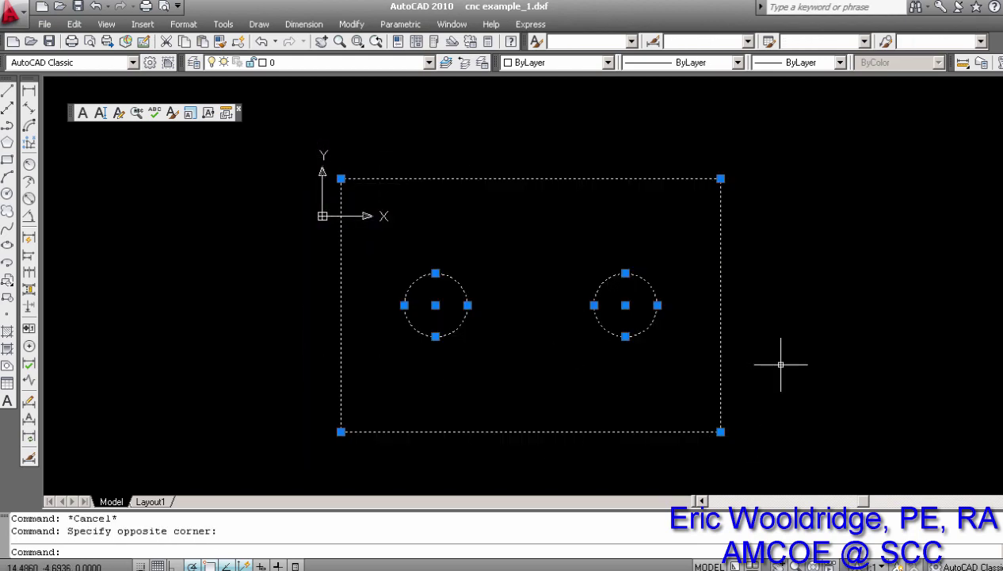
{"action": "right_click", "coordinate": [418, 211]}
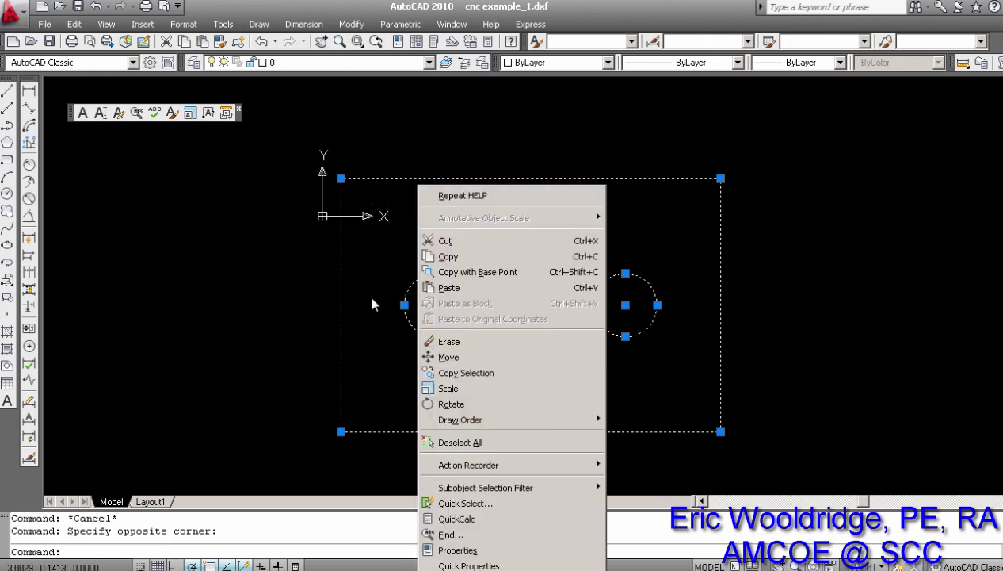
{"action": "left_click", "coordinate": [446, 357]}
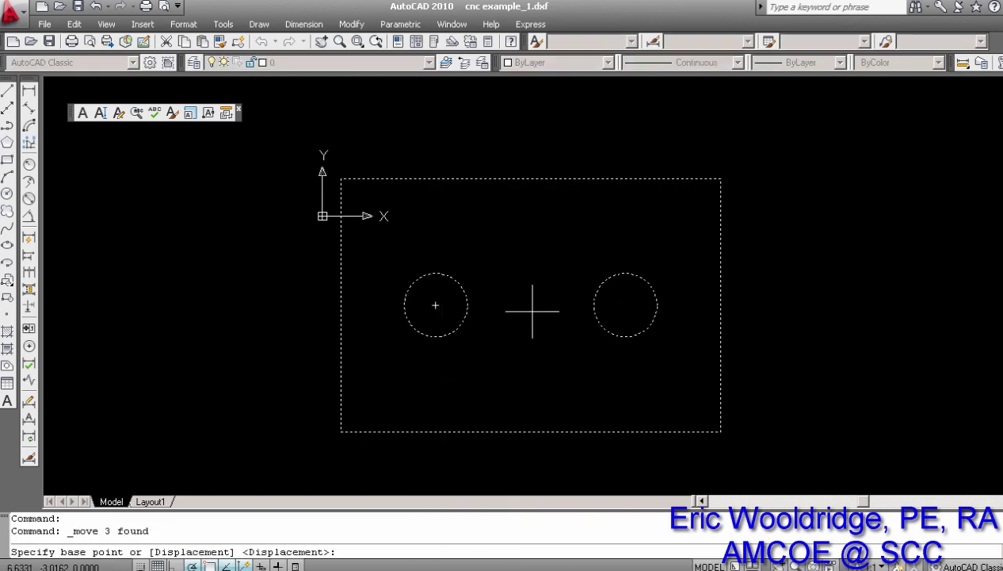
{"action": "left_click", "coordinate": [341, 431]}
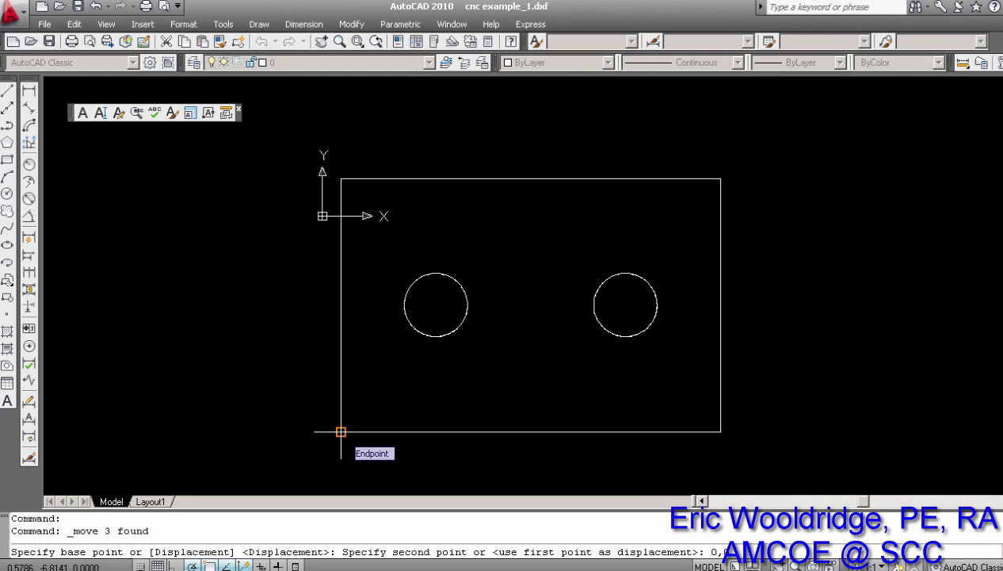
{"action": "key", "text": "Return"}
Move the plate outline and both circles again, from the plate's lower-left corner at the origin to .5,.5.
{"action": "middle_click_drag", "start_coordinate": [362, 263], "coordinate": [383, 378]}
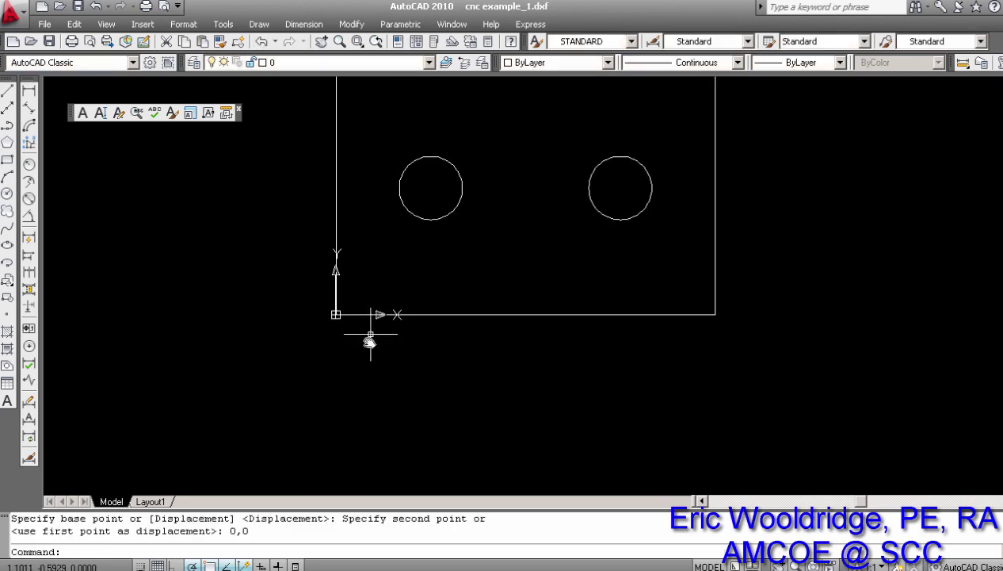
{"action": "middle_click_drag", "start_coordinate": [370, 333], "coordinate": [339, 412]}
{"action": "middle_click_drag", "start_coordinate": [374, 282], "coordinate": [376, 298]}
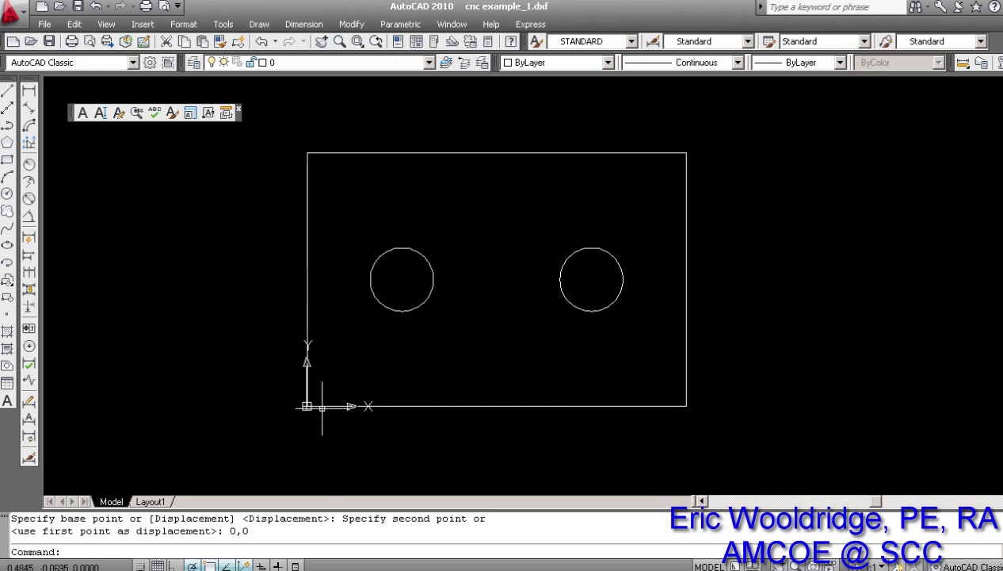
{"action": "left_click", "coordinate": [280, 108]}
{"action": "left_click", "coordinate": [765, 455]}
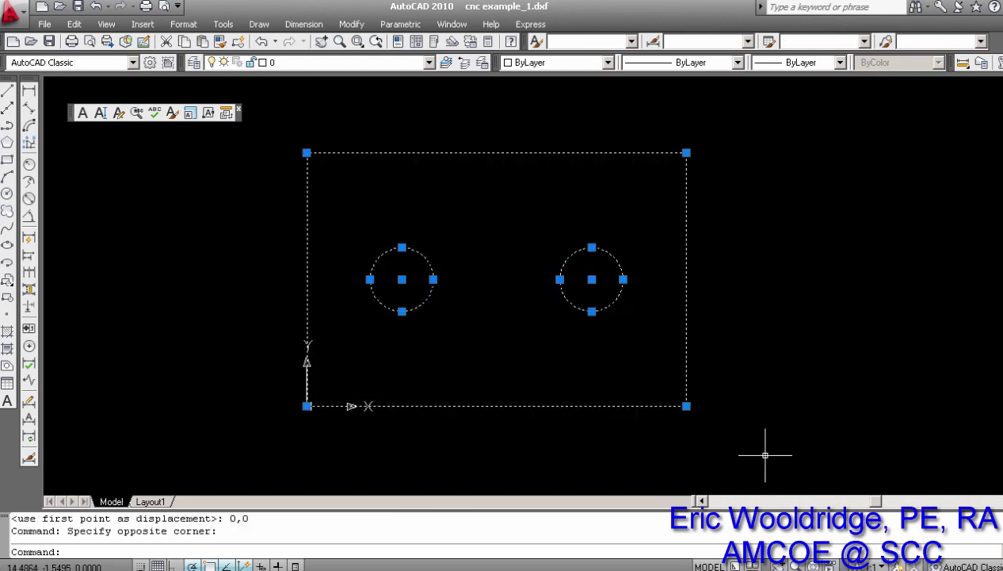
{"action": "right_click", "coordinate": [639, 258]}
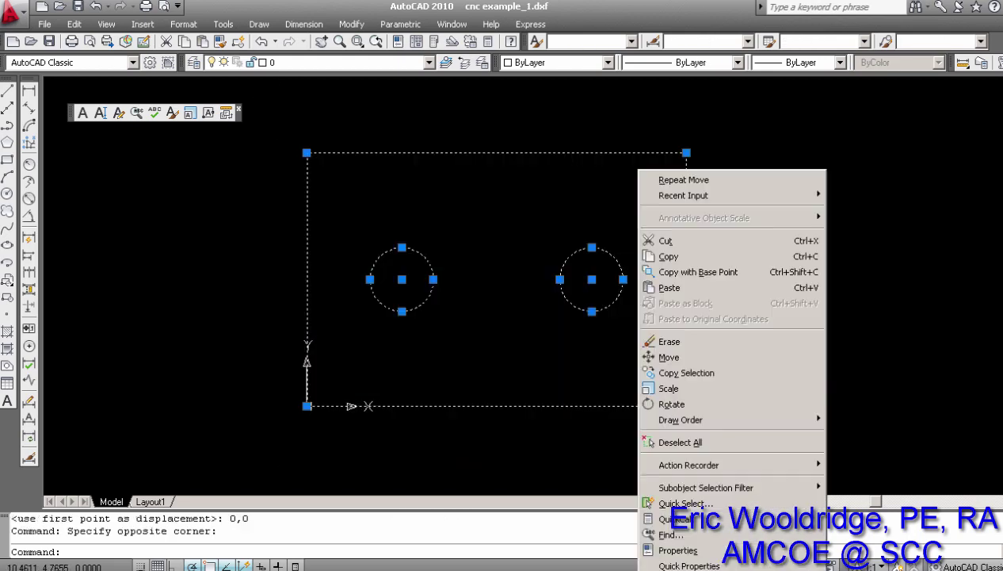
{"action": "left_click", "coordinate": [672, 361]}
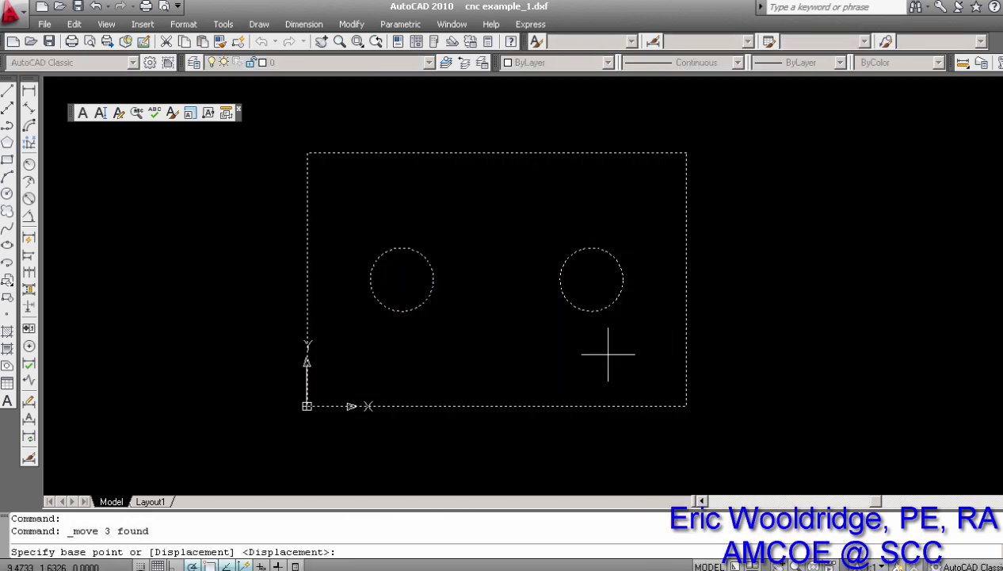
{"action": "left_click", "coordinate": [306, 406]}
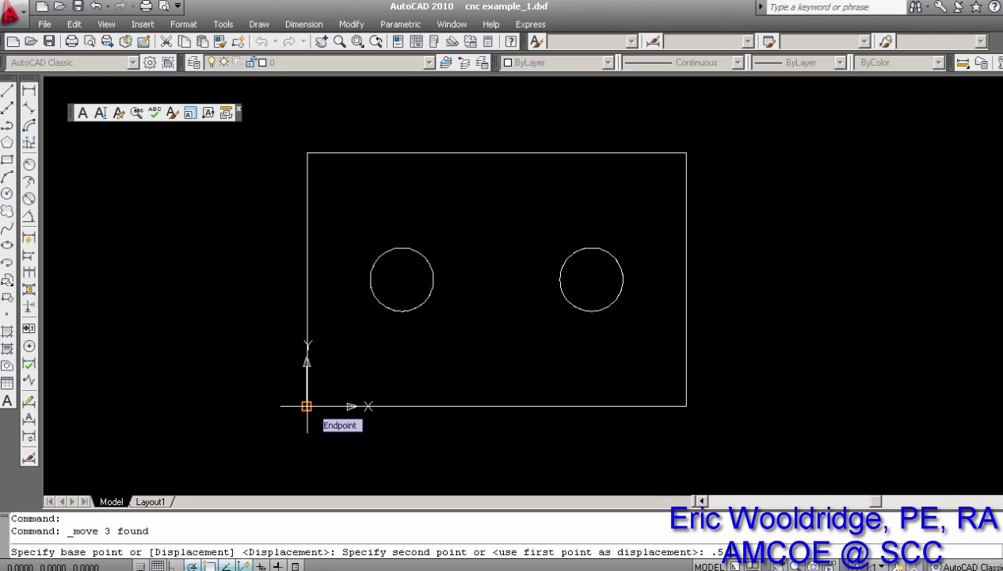
{"action": "key", "text": "Return"}
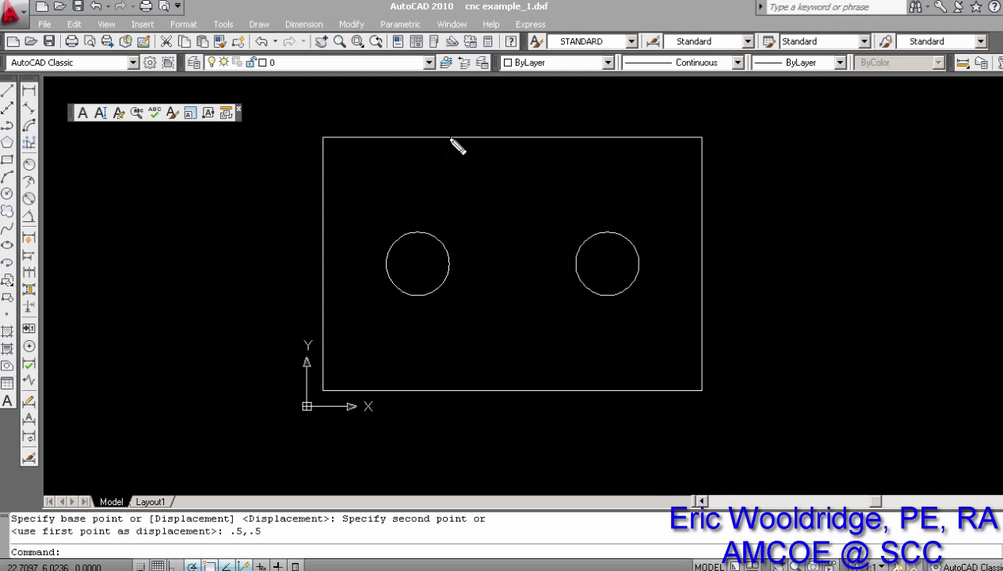
{"action": "mouse_move", "coordinate": [308, 98]}
{"action": "left_mouse_down"}
{"action": "mouse_move", "coordinate": [306, 410]}
{"action": "mouse_move", "coordinate": [520, 430]}
{"action": "left_mouse_up"}
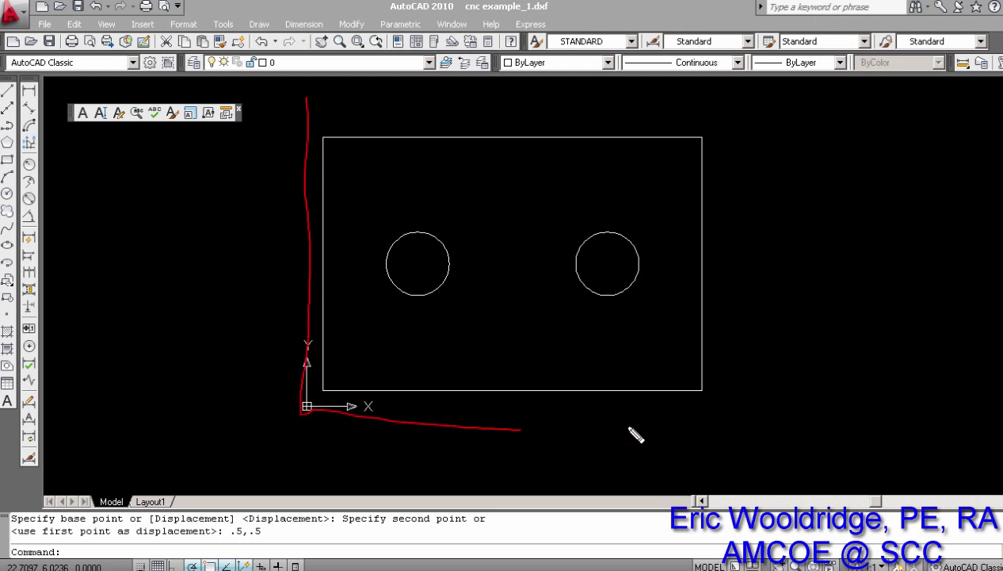
{"action": "mouse_move", "coordinate": [634, 432]}
{"action": "left_mouse_down"}
{"action": "mouse_move", "coordinate": [787, 277]}
{"action": "mouse_move", "coordinate": [723, 99]}
{"action": "mouse_move", "coordinate": [303, 99]}
{"action": "left_mouse_up"}
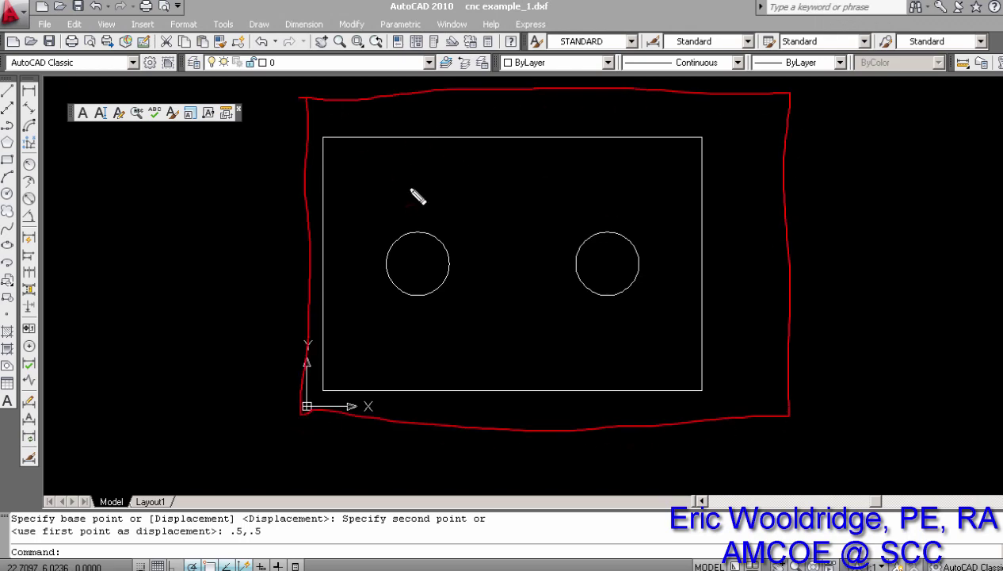
{"action": "mouse_move", "coordinate": [496, 94]}
{"action": "left_mouse_down"}
{"action": "mouse_move", "coordinate": [470, 131]}
{"action": "mouse_move", "coordinate": [482, 125]}
{"action": "left_mouse_up"}
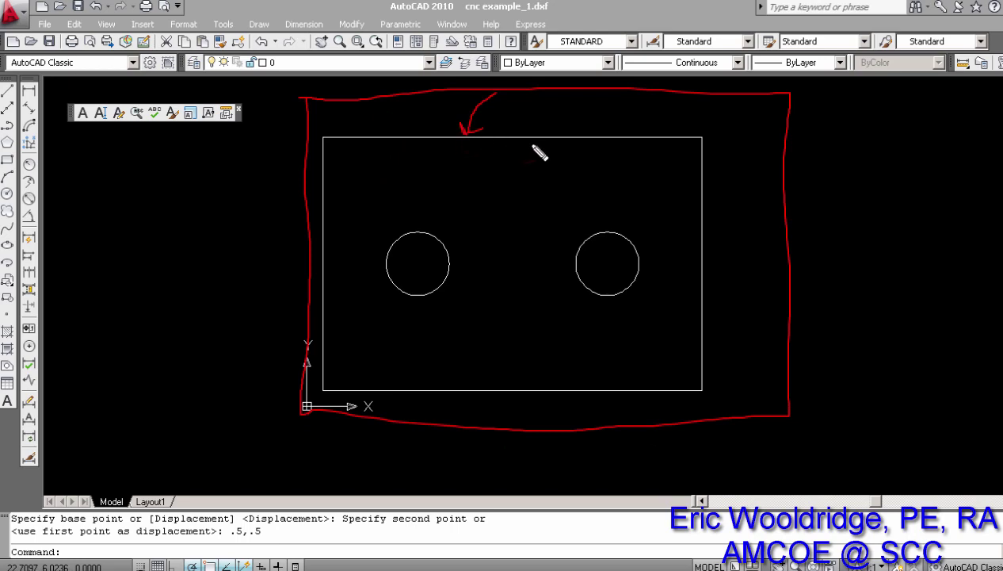
{"action": "left_click_drag", "start_coordinate": [805, 175], "coordinate": [822, 205]}
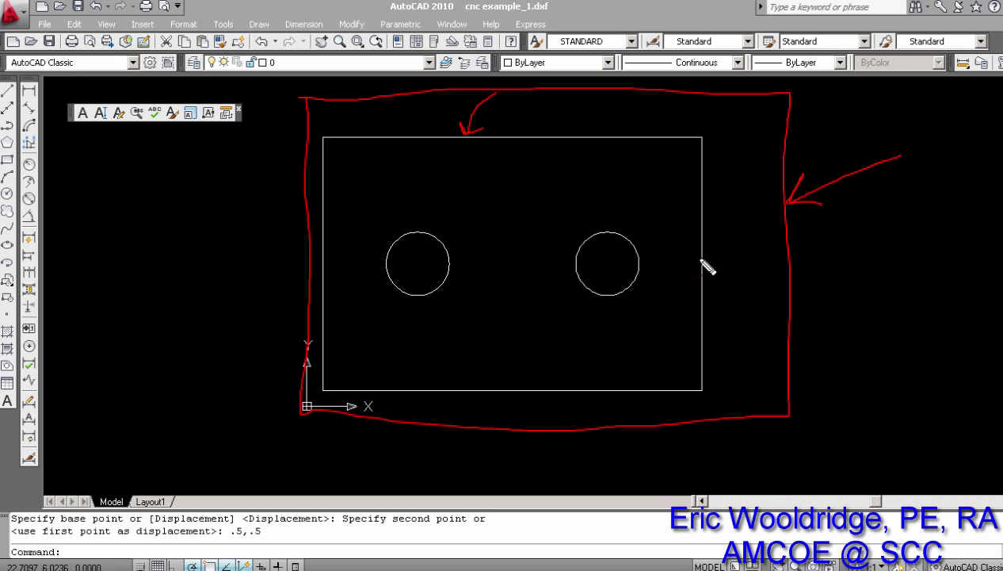
{"action": "left_click_drag", "start_coordinate": [715, 265], "coordinate": [726, 266]}
{"action": "mouse_move", "coordinate": [559, 105]}
{"action": "left_mouse_down"}
{"action": "mouse_move", "coordinate": [564, 123]}
{"action": "mouse_move", "coordinate": [601, 124]}
{"action": "left_mouse_up"}
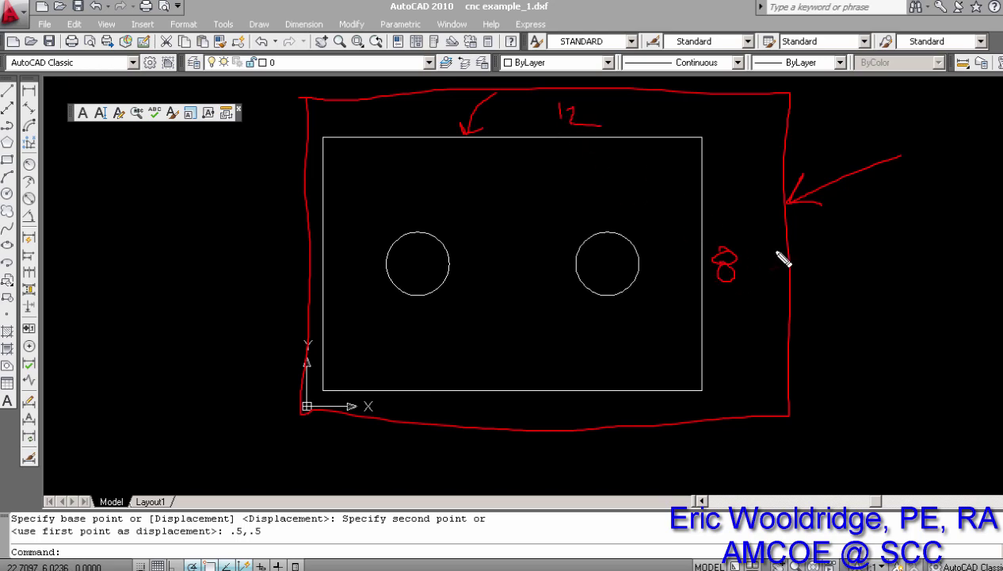
{"action": "key", "text": "Escape"}
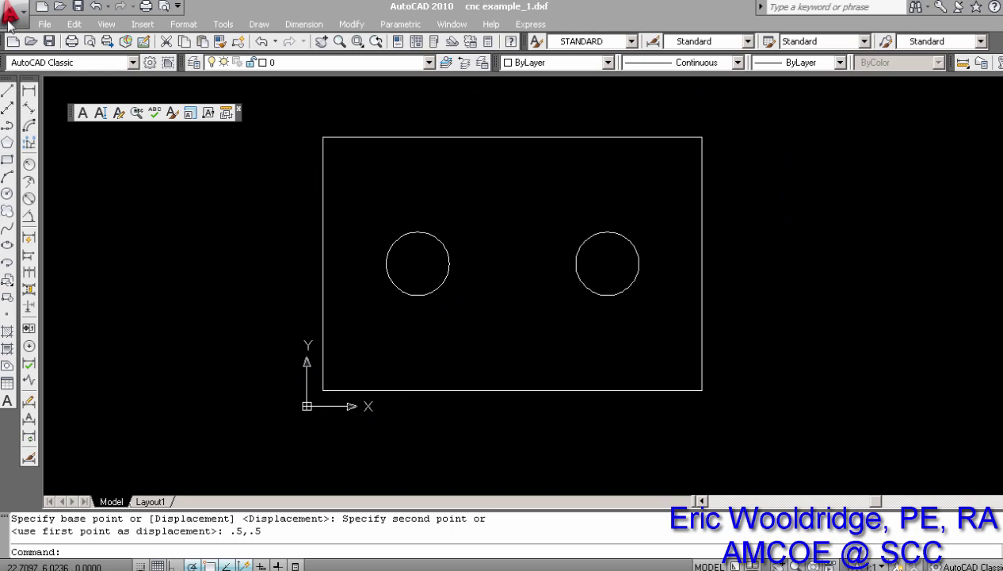
Save the repositioned drawing in the TEMP STLS folder as cnc example_1b.dxf, using the AutoCAD 2000/LT2000 DXF format.
{"action": "left_click", "coordinate": [48, 26]}
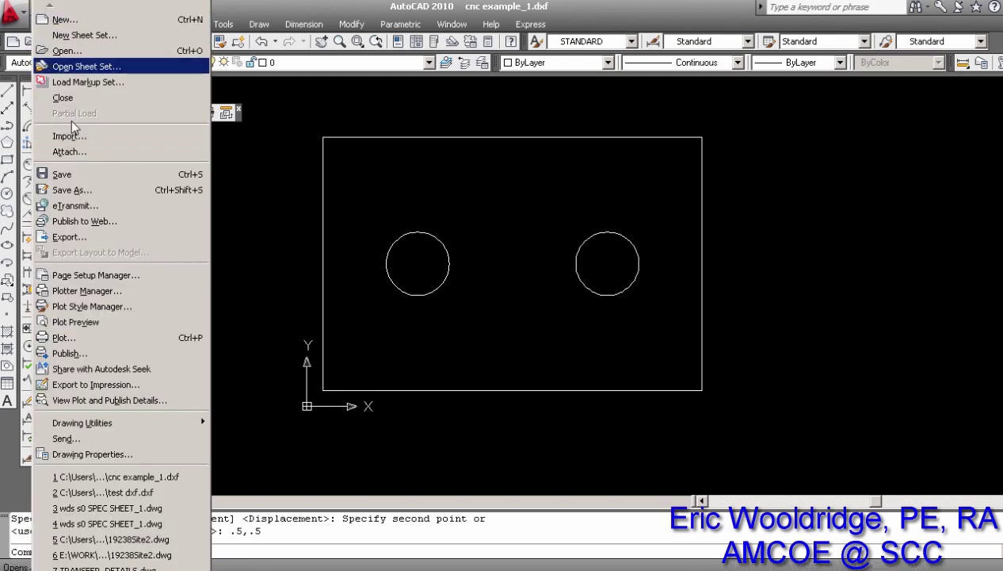
{"action": "left_click", "coordinate": [72, 190]}
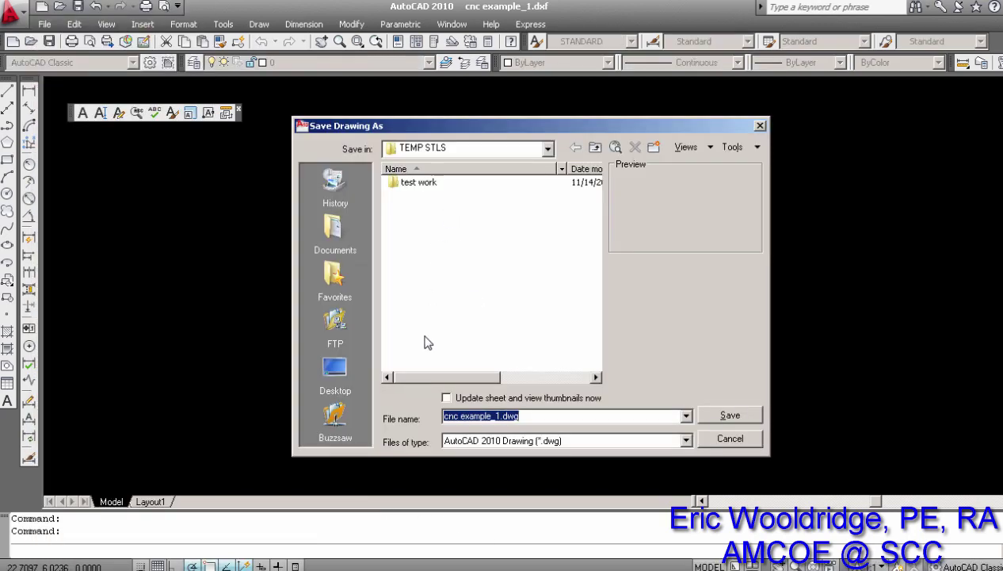
{"action": "left_click", "coordinate": [498, 442]}
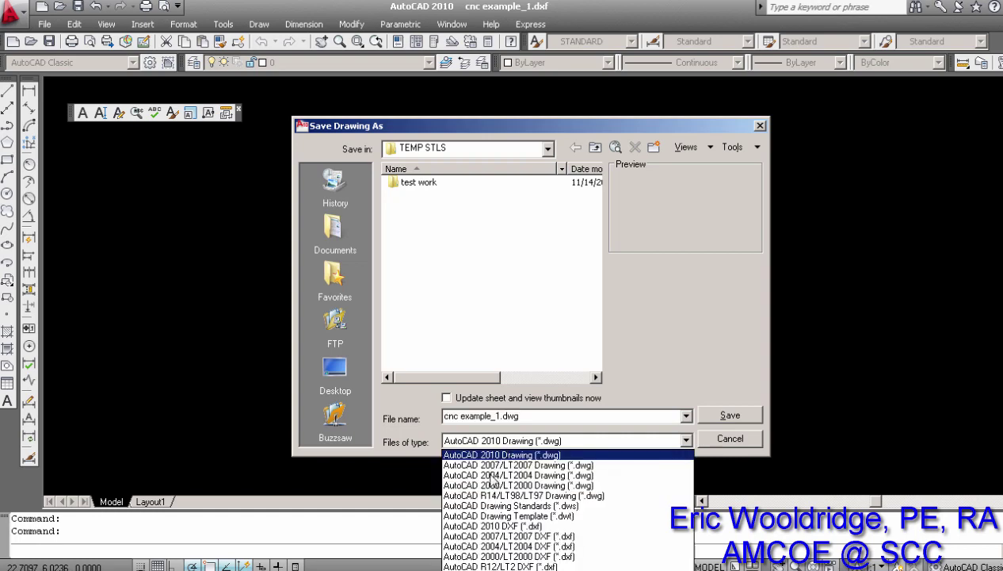
{"action": "left_click", "coordinate": [499, 526]}
{"action": "left_click", "coordinate": [510, 440]}
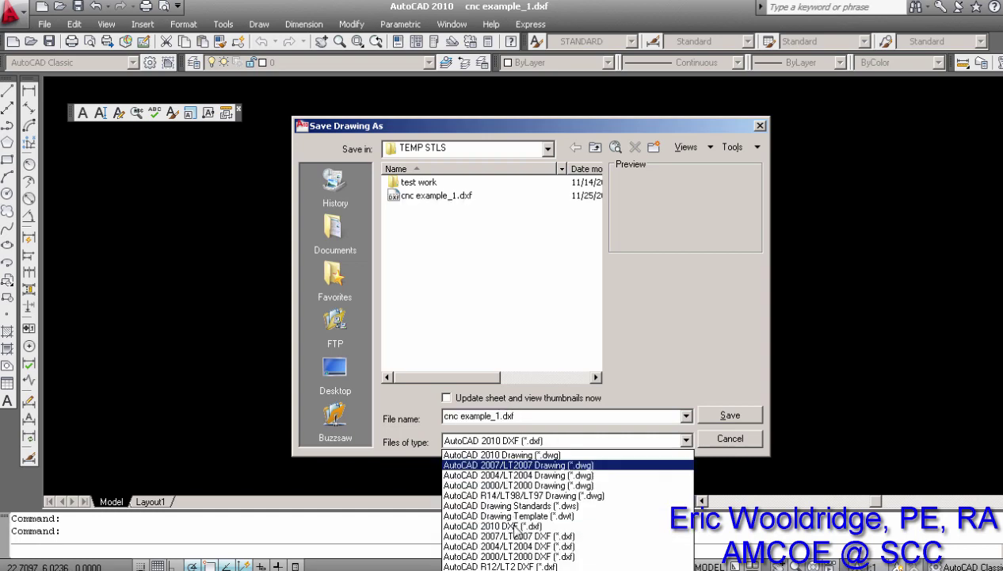
{"action": "left_click", "coordinate": [511, 556]}
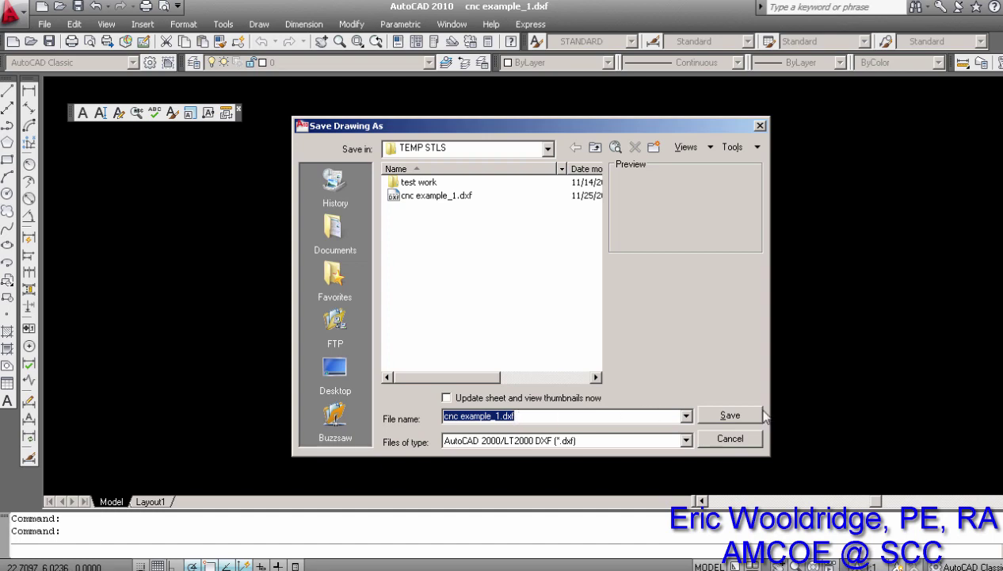
{"action": "left_click", "coordinate": [506, 417]}
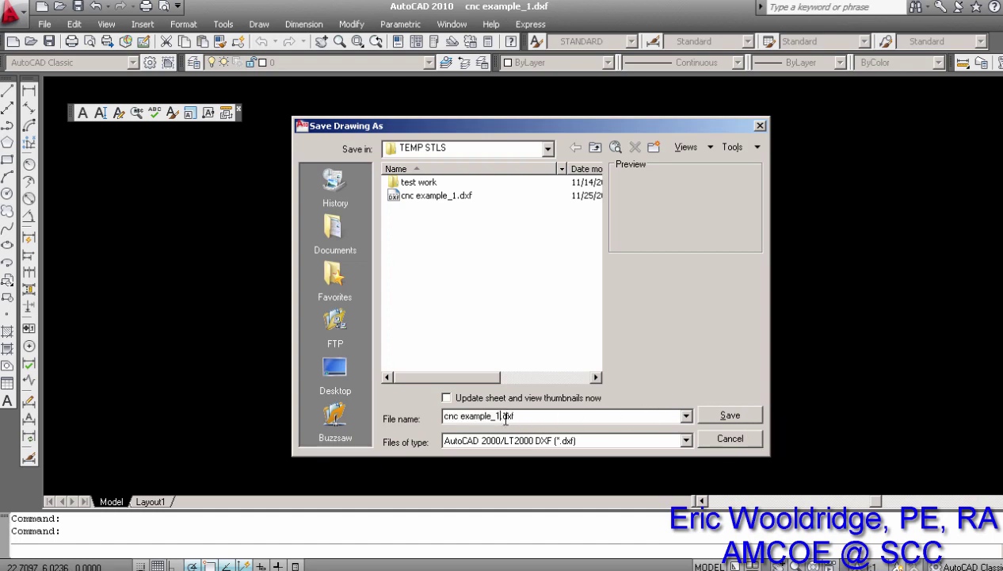
{"action": "type", "text": "b"}
{"action": "left_click", "coordinate": [721, 415]}
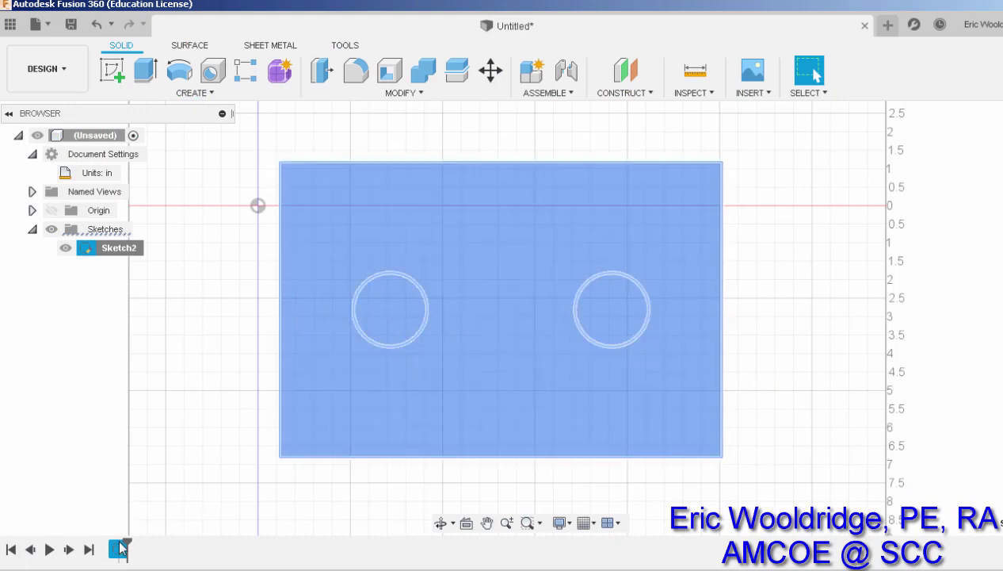
Switch to Fusion 360, reopen the plate sketch for editing and move the whole plate with its holes above and right of the origin.
{"action": "right_click", "coordinate": [119, 550]}
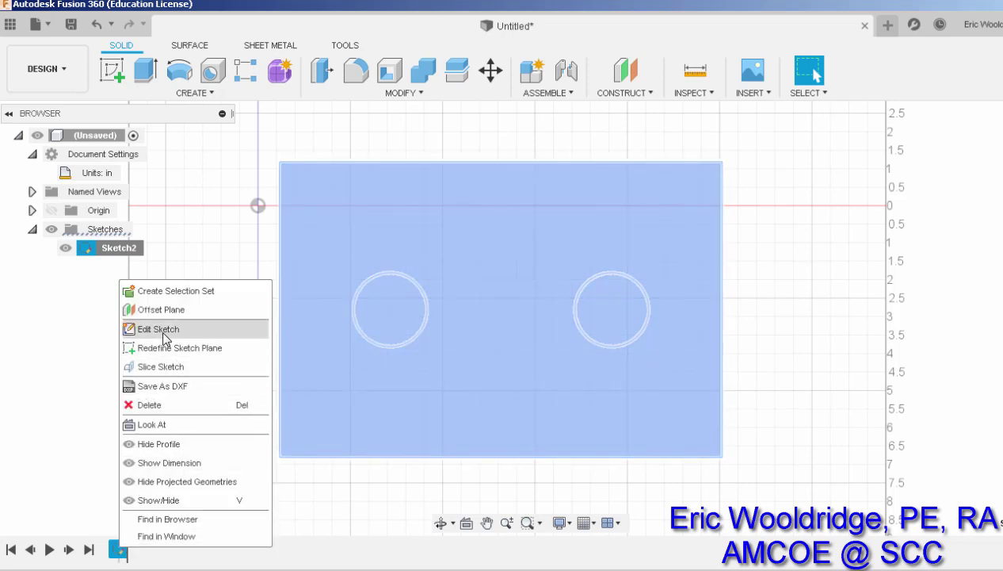
{"action": "left_click", "coordinate": [139, 328]}
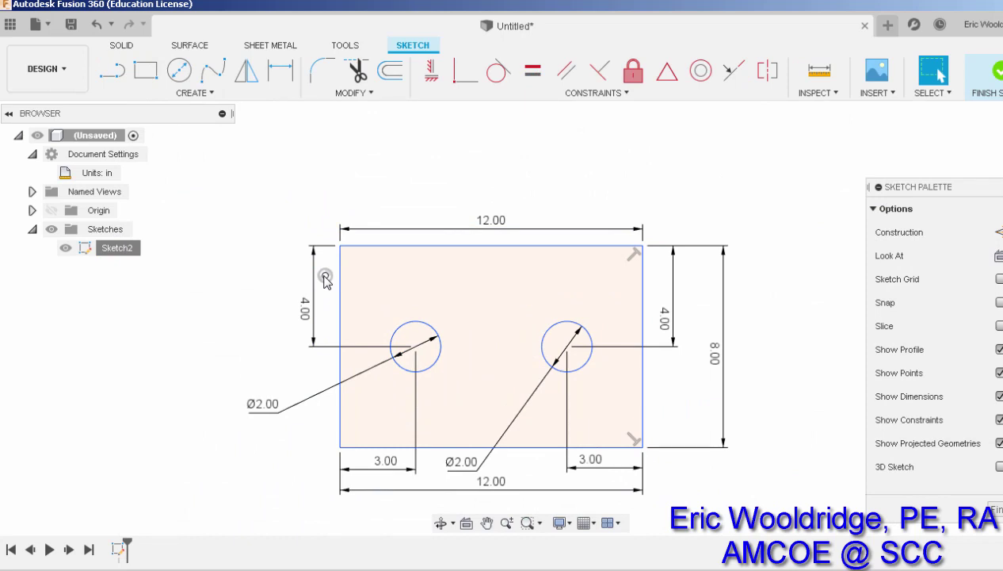
{"action": "mouse_move", "coordinate": [279, 174]}
{"action": "left_mouse_down"}
{"action": "mouse_move", "coordinate": [308, 184]}
{"action": "mouse_move", "coordinate": [734, 489]}
{"action": "mouse_move", "coordinate": [655, 467]}
{"action": "mouse_move", "coordinate": [616, 375]}
{"action": "mouse_move", "coordinate": [637, 292]}
{"action": "mouse_move", "coordinate": [640, 202]}
{"action": "mouse_move", "coordinate": [652, 208]}
{"action": "left_mouse_up"}
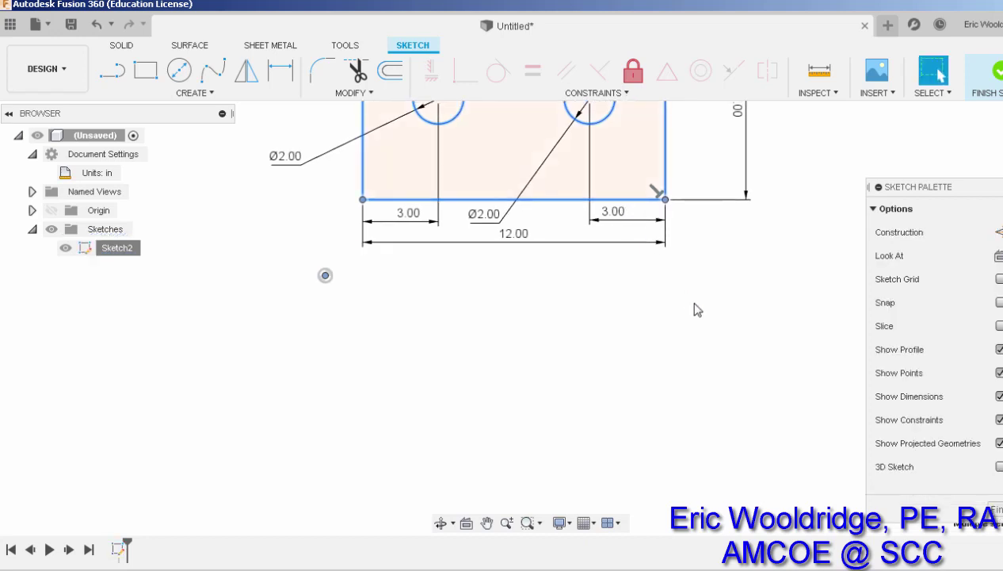
{"action": "middle_click_drag", "start_coordinate": [688, 341], "coordinate": [662, 501]}
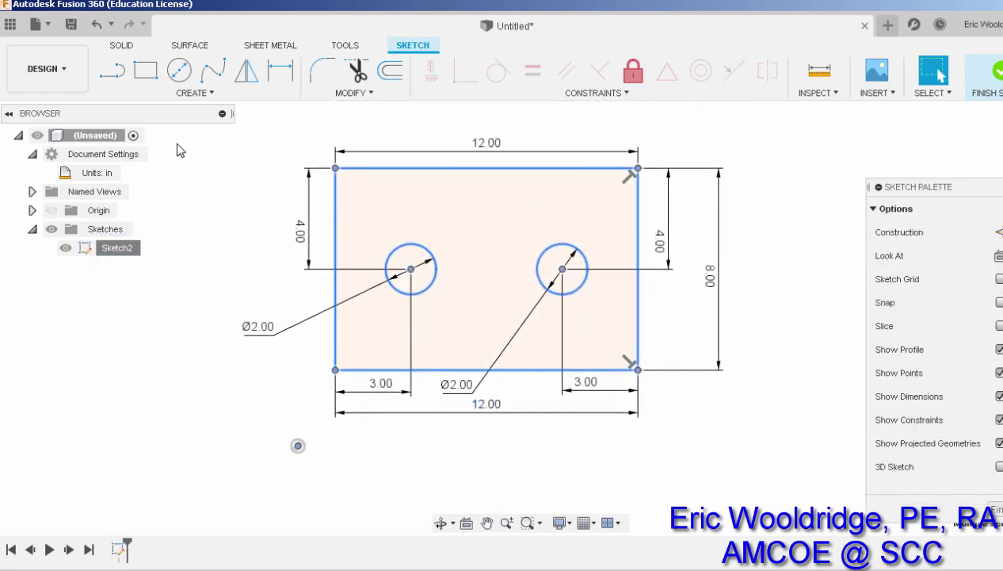
{"action": "left_click", "coordinate": [288, 75]}
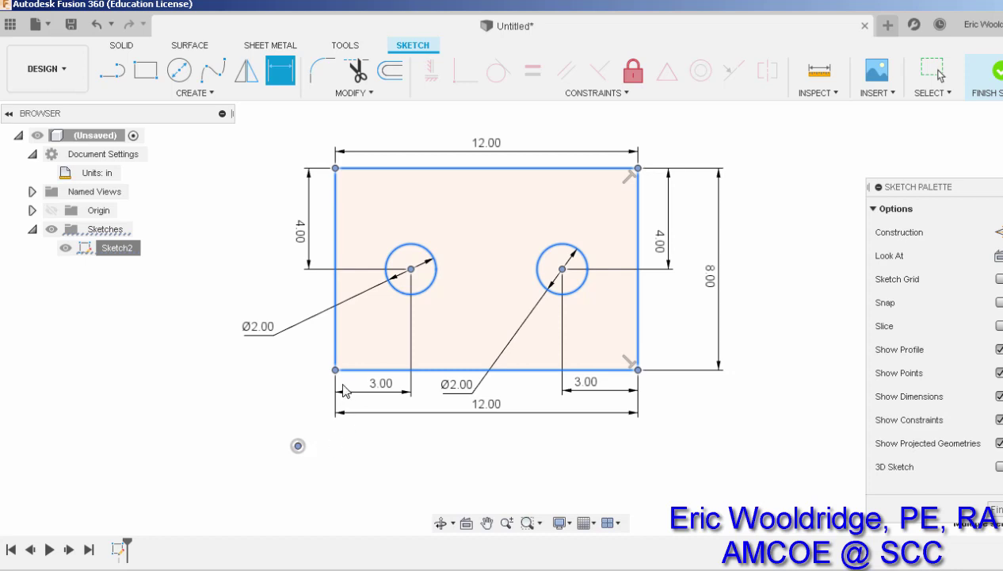
{"action": "key", "text": "Escape"}
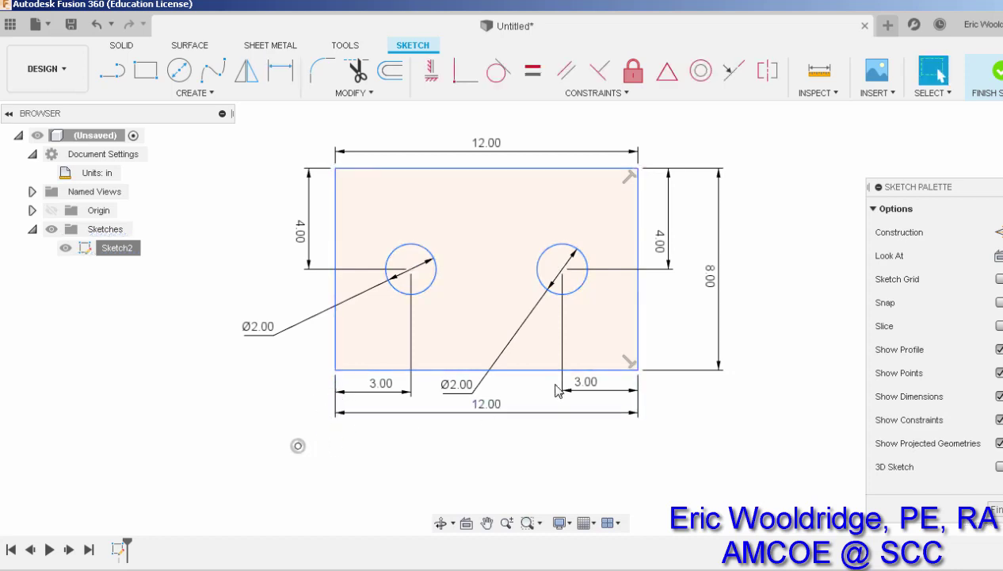
Draw a construction circle centred on the sketch origin near the plate's lower-left corner.
{"action": "left_click", "coordinate": [179, 71]}
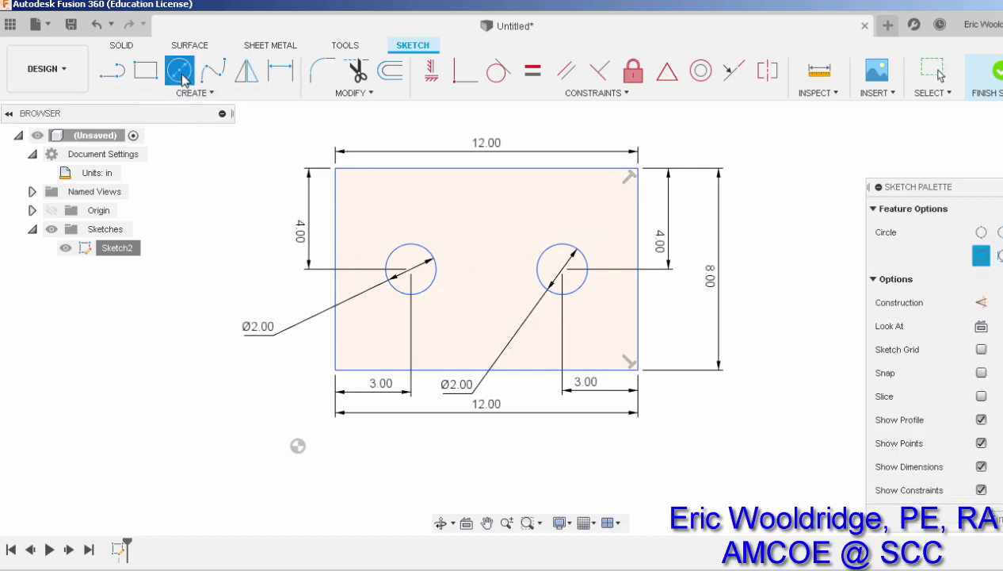
{"action": "left_click", "coordinate": [983, 303]}
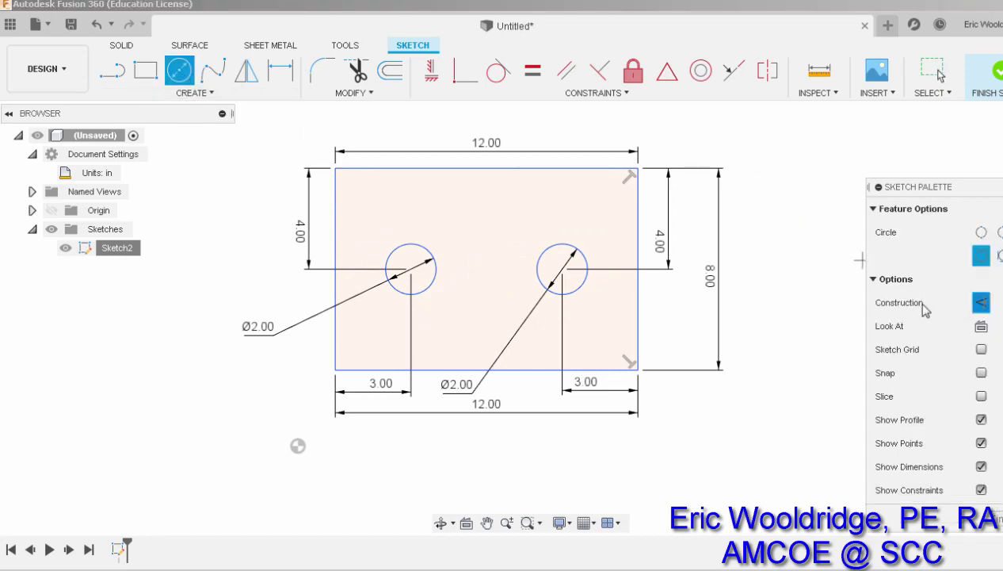
{"action": "left_click", "coordinate": [298, 444]}
{"action": "left_click", "coordinate": [271, 424]}
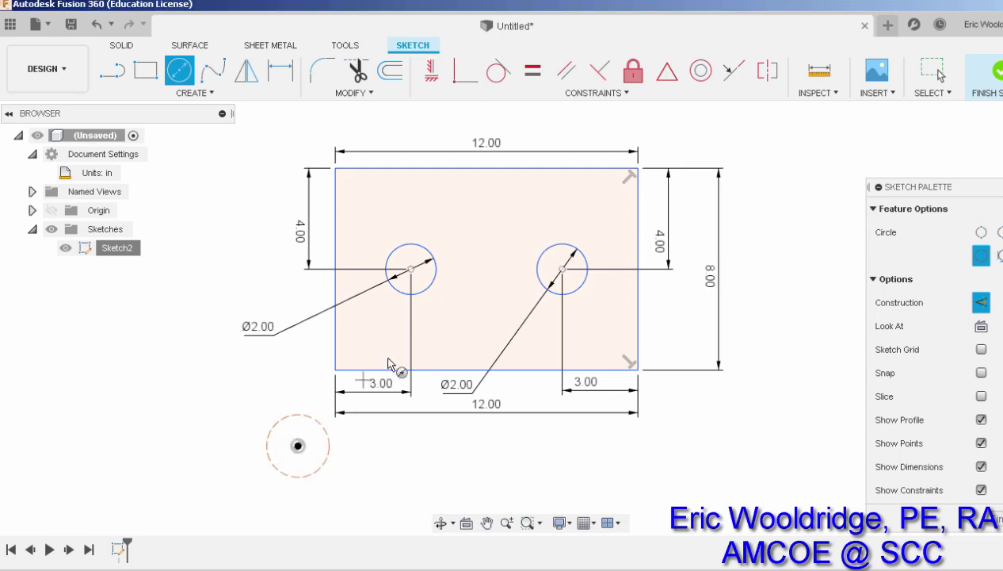
{"action": "key", "text": "Escape"}
Dimension the vertical distance between the plate's lower-left corner and the origin to 0.5 in.
{"action": "left_click", "coordinate": [281, 71]}
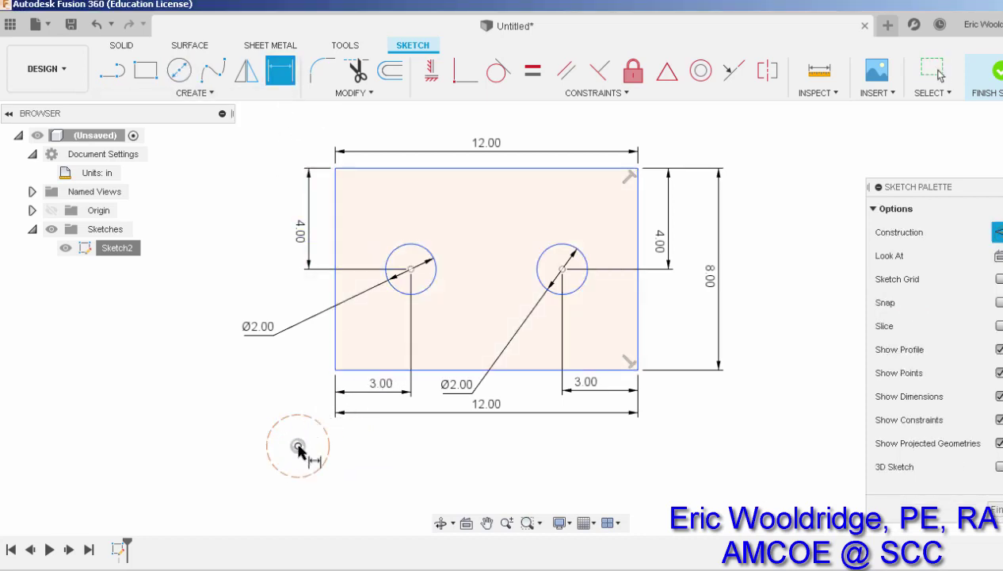
{"action": "left_click", "coordinate": [335, 371]}
{"action": "left_click", "coordinate": [298, 444]}
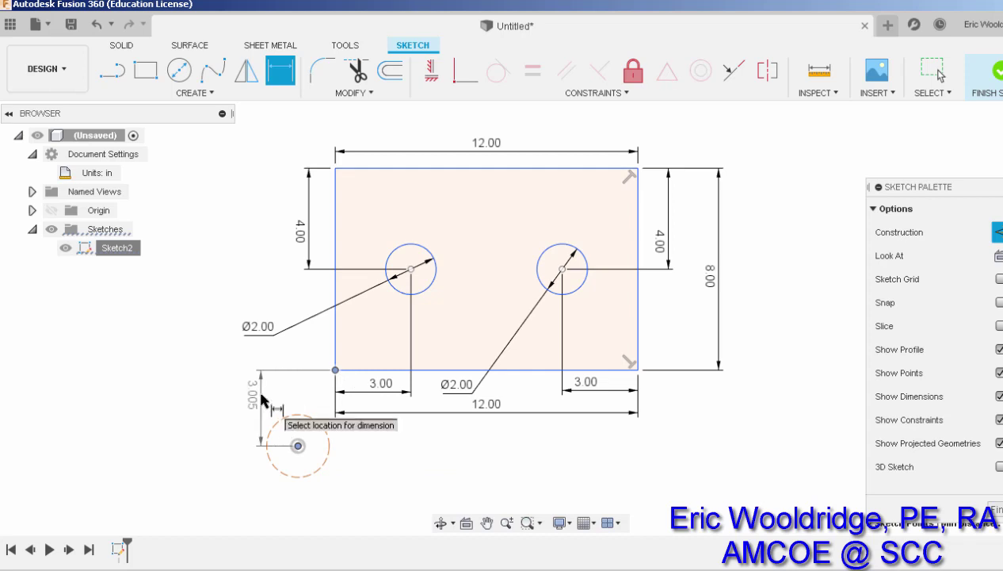
{"action": "left_click", "coordinate": [260, 396]}
{"action": "type", "text": ".5"}
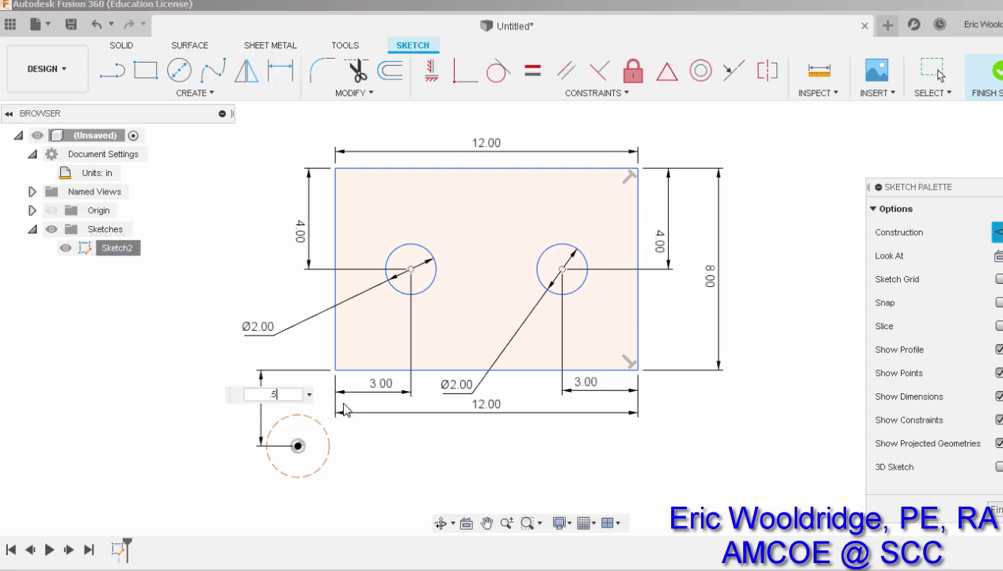
{"action": "key", "text": "Return"}
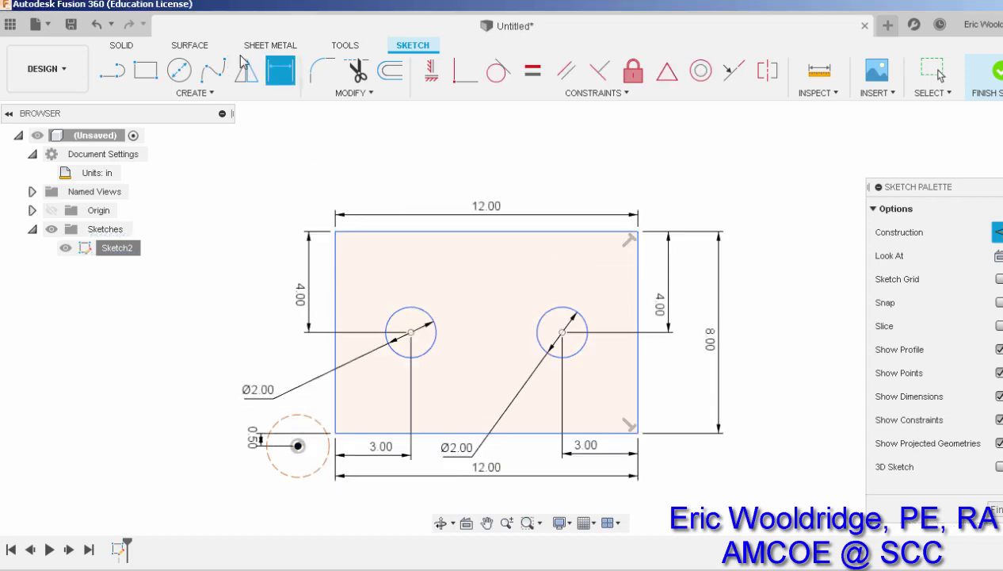
Dimension the horizontal distance between the plate's lower-left corner and the origin to 0.5 in.
{"action": "left_click", "coordinate": [334, 434]}
{"action": "left_click", "coordinate": [319, 506]}
{"action": "type", "text": ".5"}
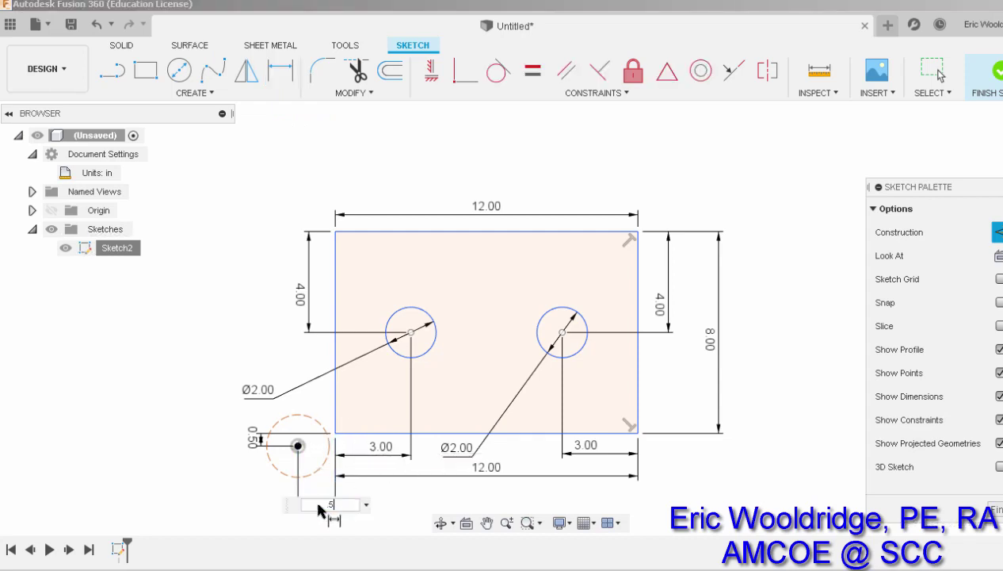
{"action": "key", "text": "Return"}
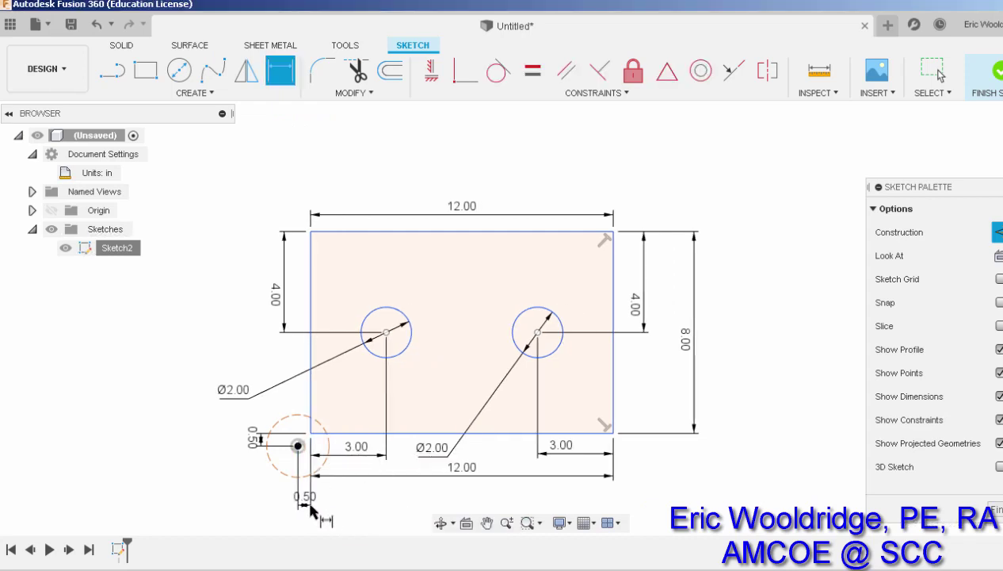
{"action": "key", "text": "Escape"}
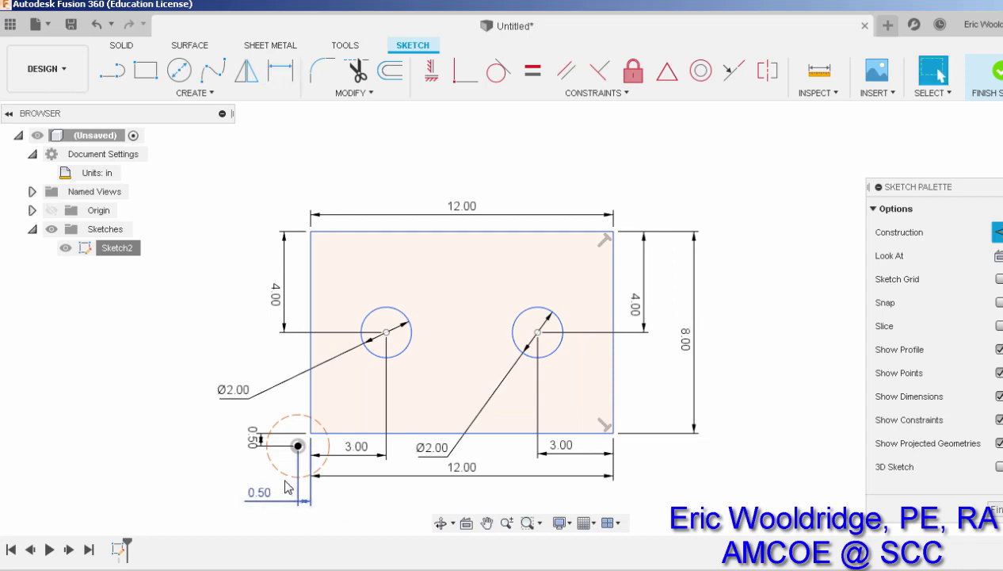
Delete the construction circle around the origin and finish the sketch.
{"action": "left_click", "coordinate": [287, 485]}
{"action": "key", "text": "Delete"}
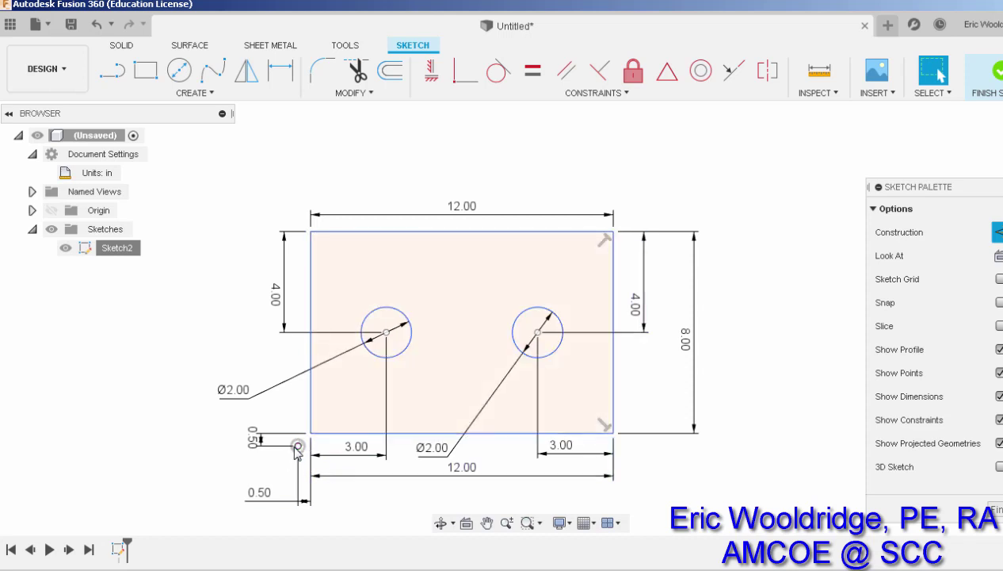
{"action": "left_click", "coordinate": [298, 446]}
{"action": "left_click", "coordinate": [984, 507]}
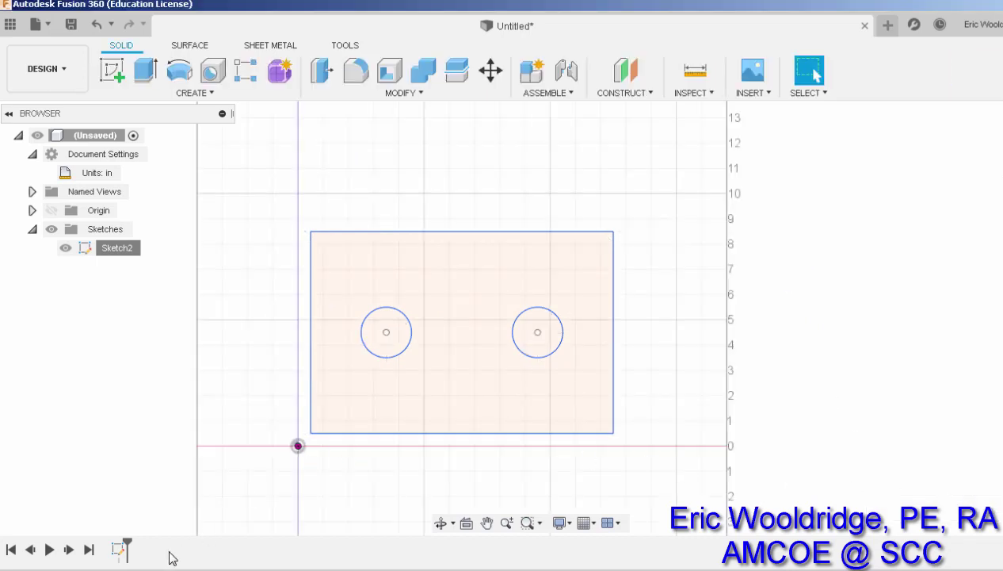
Export the plate sketch as a DXF named cnc example_1c.dxf in the TEMP STLS folder.
{"action": "right_click", "coordinate": [113, 251]}
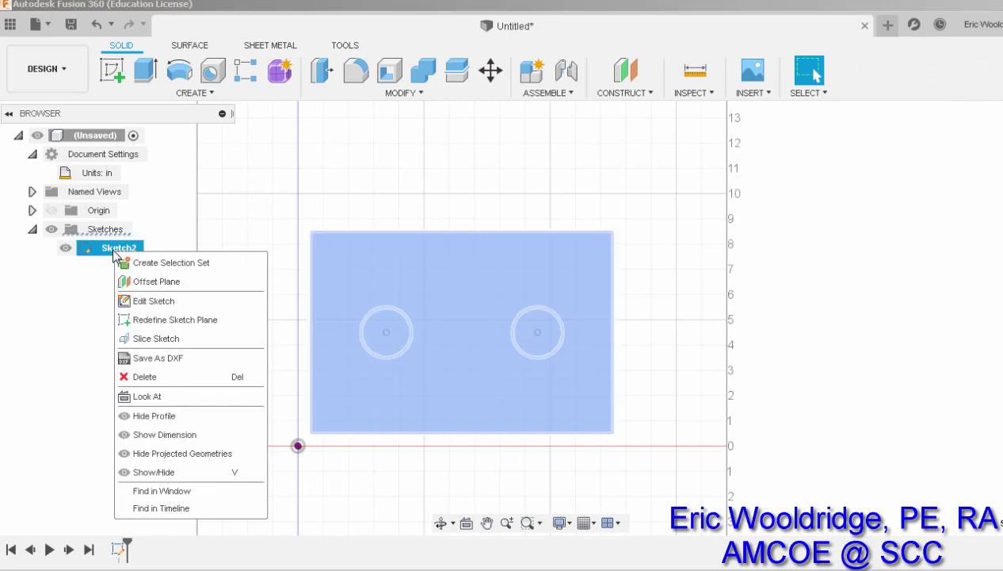
{"action": "left_click", "coordinate": [151, 357]}
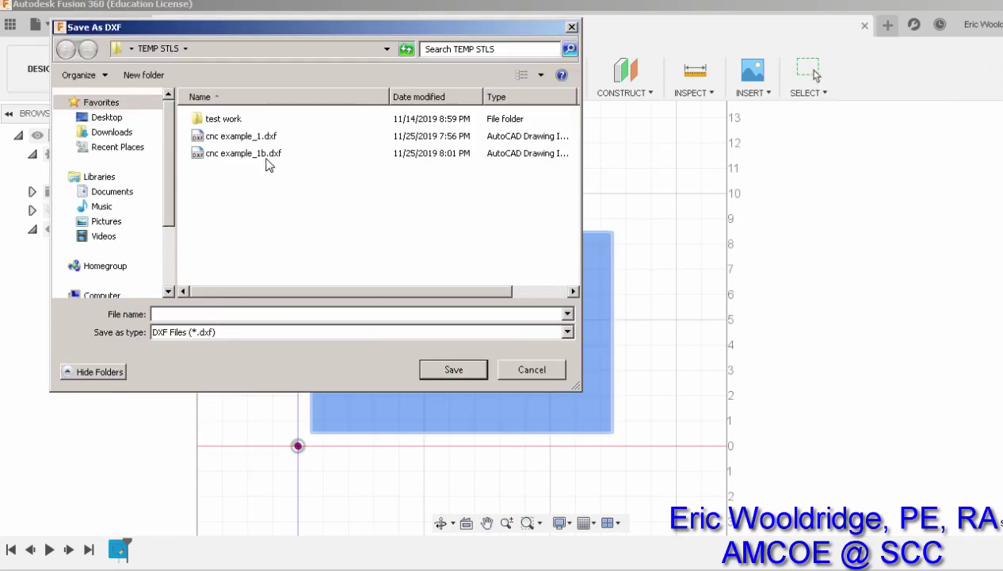
{"action": "left_click", "coordinate": [263, 154]}
{"action": "left_click", "coordinate": [212, 313]}
{"action": "left_click", "coordinate": [215, 313]}
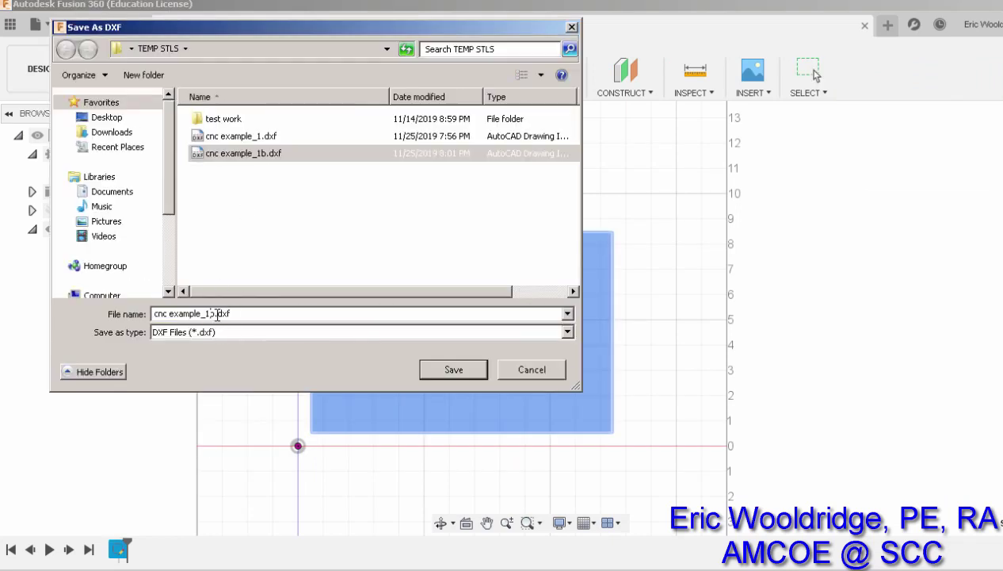
{"action": "key", "text": "BackSpace"}
{"action": "type", "text": "c"}
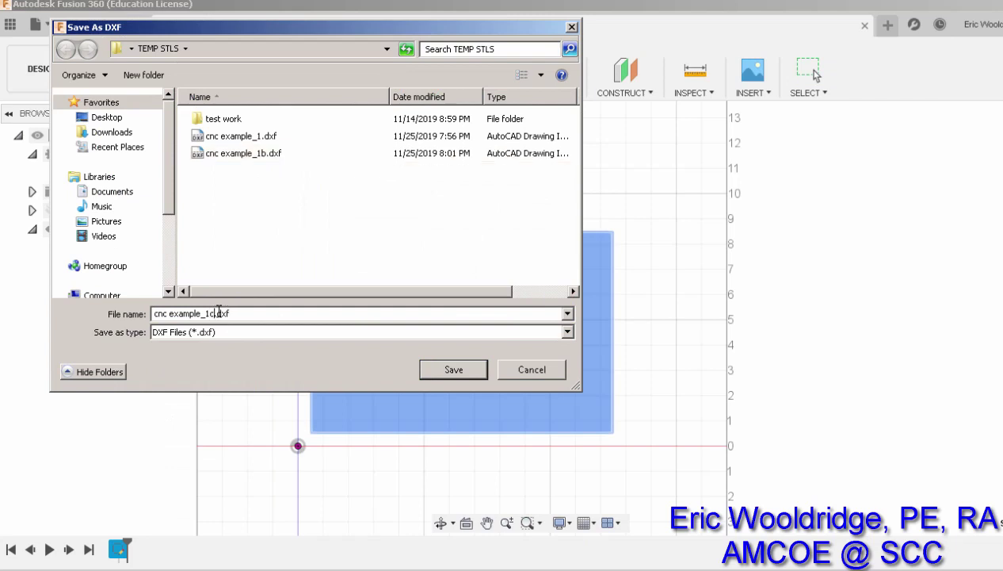
{"action": "left_click", "coordinate": [453, 369]}
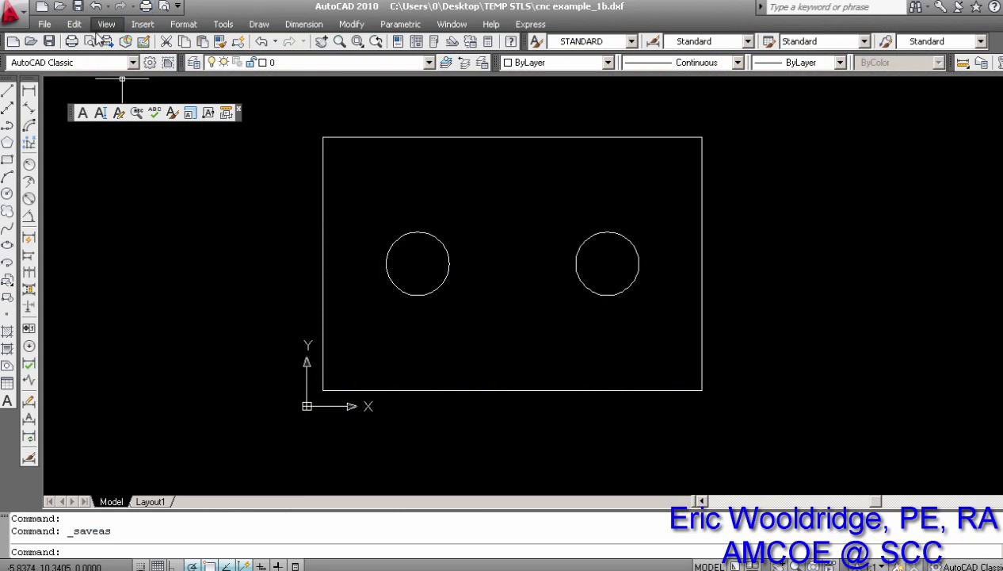
Switch to AutoCAD and open the exported file cnc example_1c.dxf.
{"action": "left_click", "coordinate": [30, 42]}
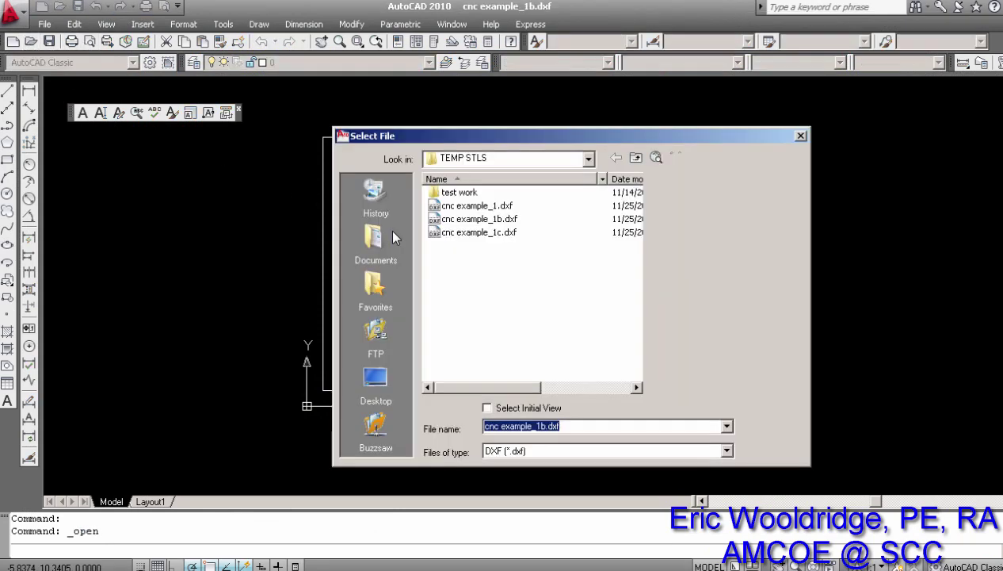
{"action": "left_click", "coordinate": [491, 232]}
{"action": "left_click", "coordinate": [759, 424]}
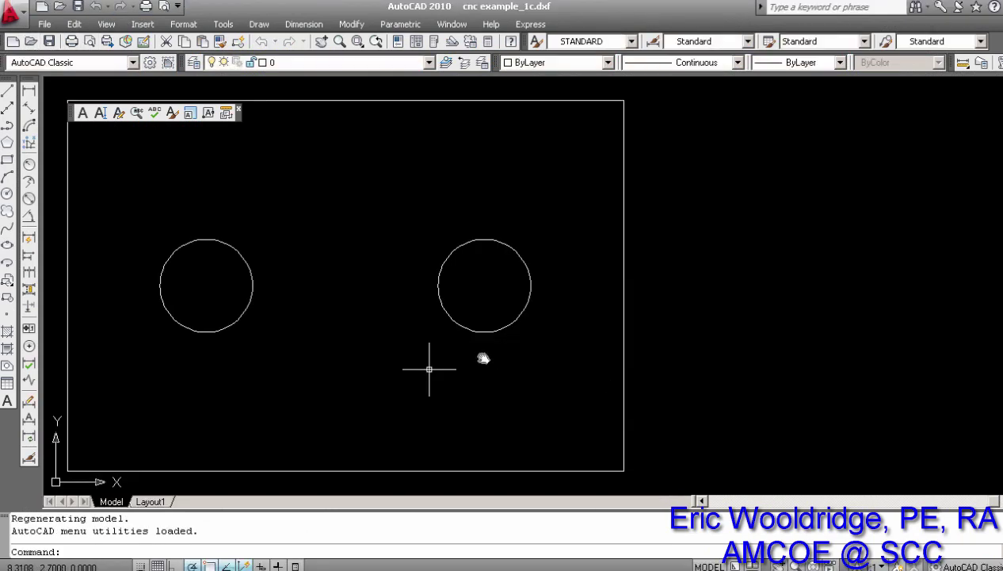
Inspect the imported plate by selecting its outline and checking the two circles, and clear the selection.
{"action": "middle_click_drag", "start_coordinate": [422, 340], "coordinate": [417, 357]}
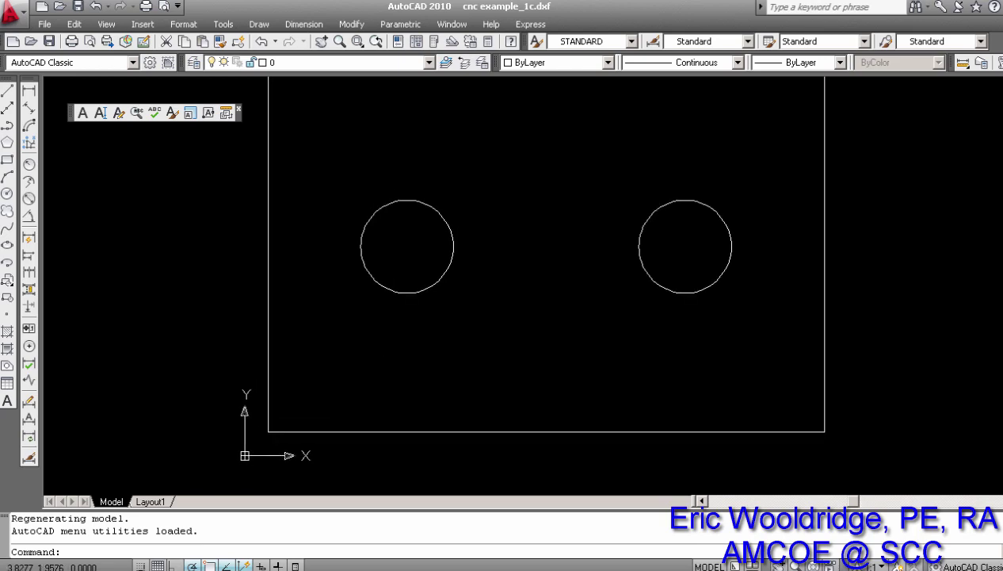
{"action": "left_click", "coordinate": [459, 432]}
{"action": "scroll", "coordinate": [467, 444], "scroll_direction": "up", "scroll_amount": 2}
{"action": "scroll", "coordinate": [486, 461], "scroll_direction": "down", "scroll_amount": 5}
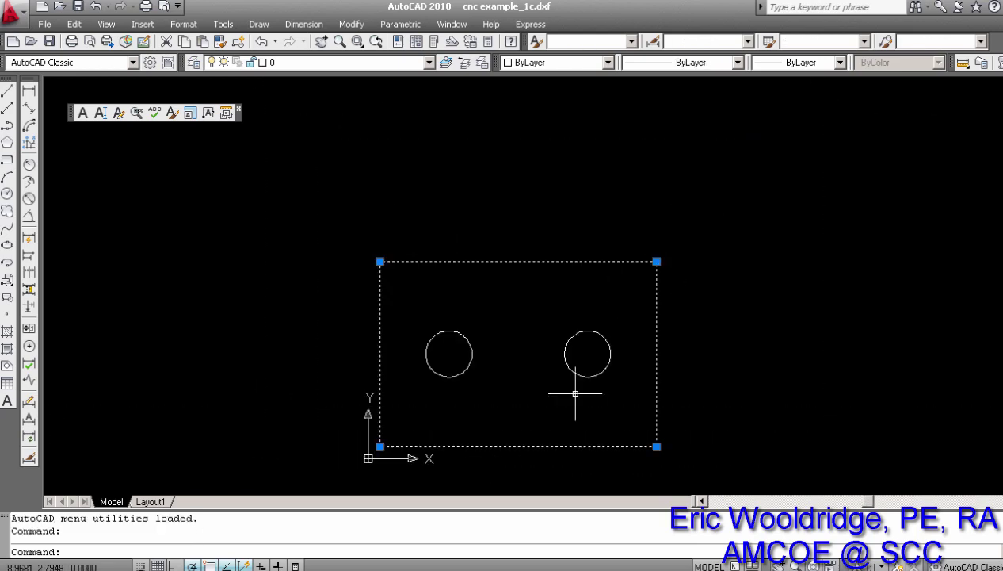
{"action": "left_click", "coordinate": [588, 377]}
{"action": "left_click", "coordinate": [444, 370]}
{"action": "key", "text": "Escape"}
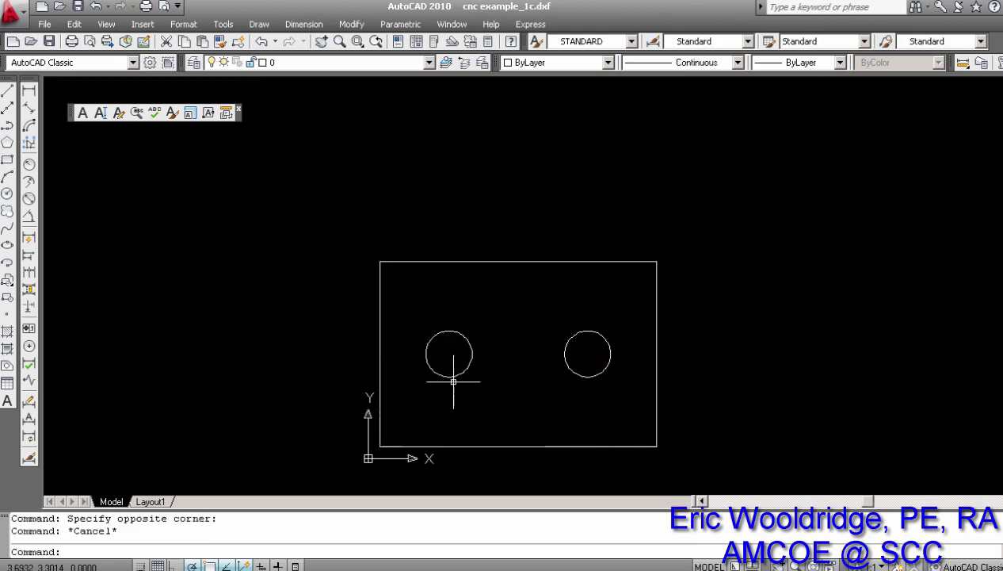
Erase both circles and the plate outline one at a time as a test, and undo the erasures.
{"action": "left_click", "coordinate": [456, 377]}
{"action": "key", "text": "Delete"}
{"action": "left_click", "coordinate": [578, 374]}
{"action": "key", "text": "Delete"}
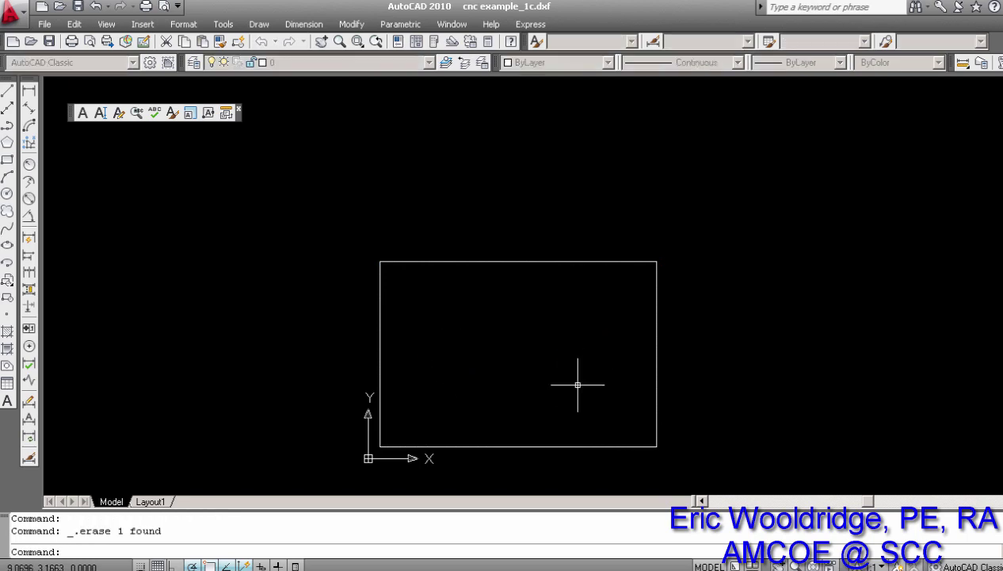
{"action": "left_click", "coordinate": [591, 446]}
{"action": "key", "text": "Delete"}
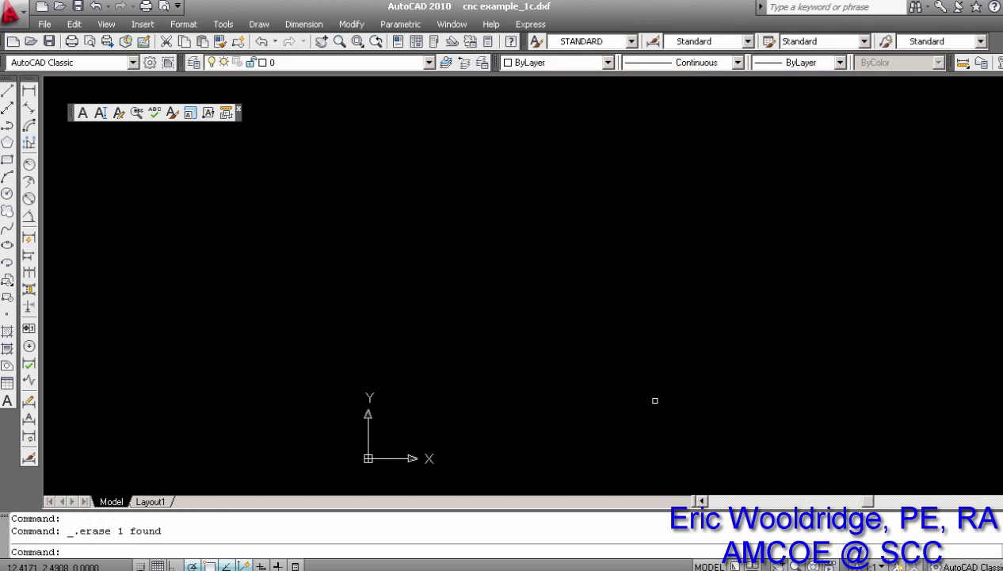
{"action": "key", "text": "ctrl+z"}
{"action": "key", "text": "ctrl+z"}
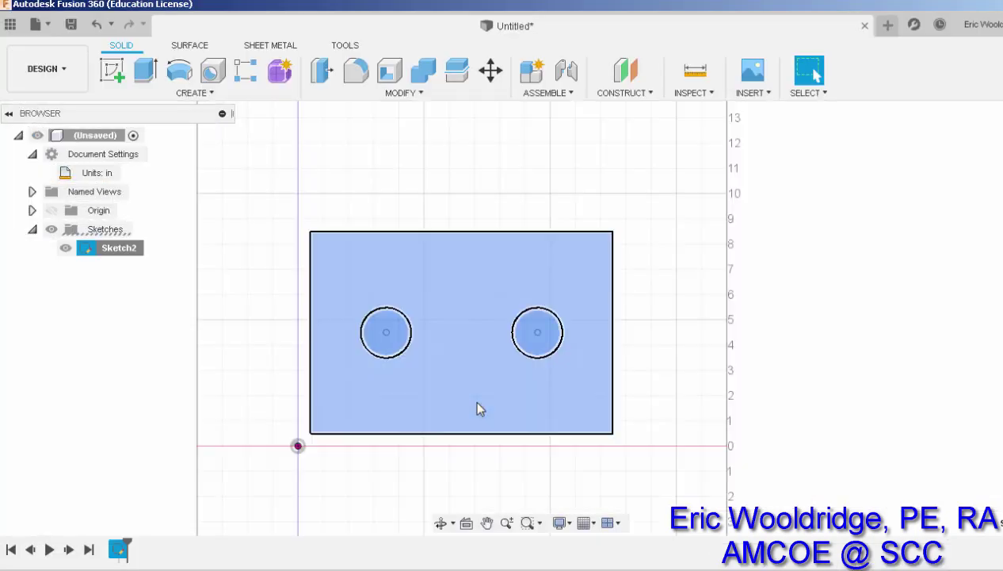
{"action": "left_click", "coordinate": [478, 409]}
{"action": "left_click", "coordinate": [478, 403]}
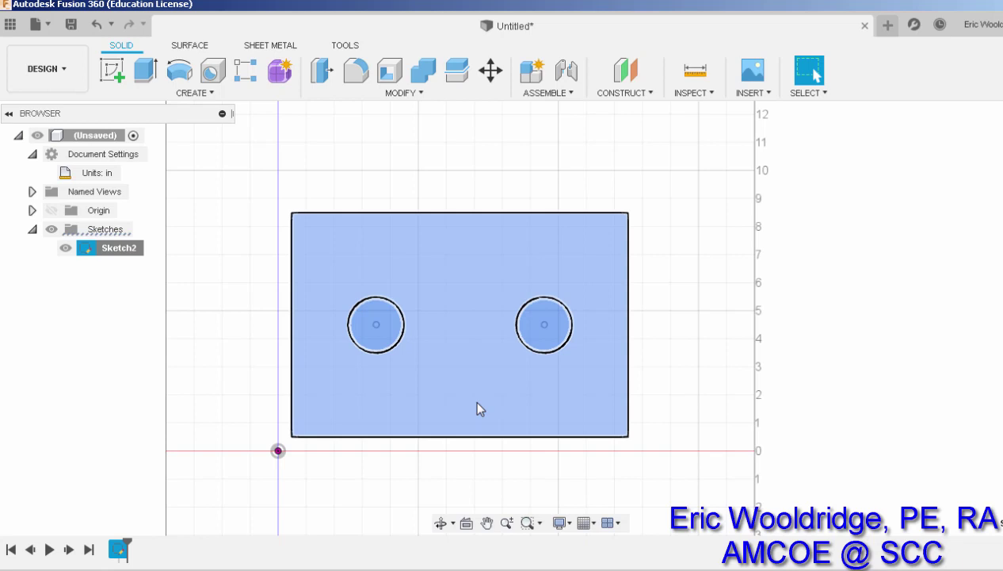
{"action": "left_click", "coordinate": [477, 409]}
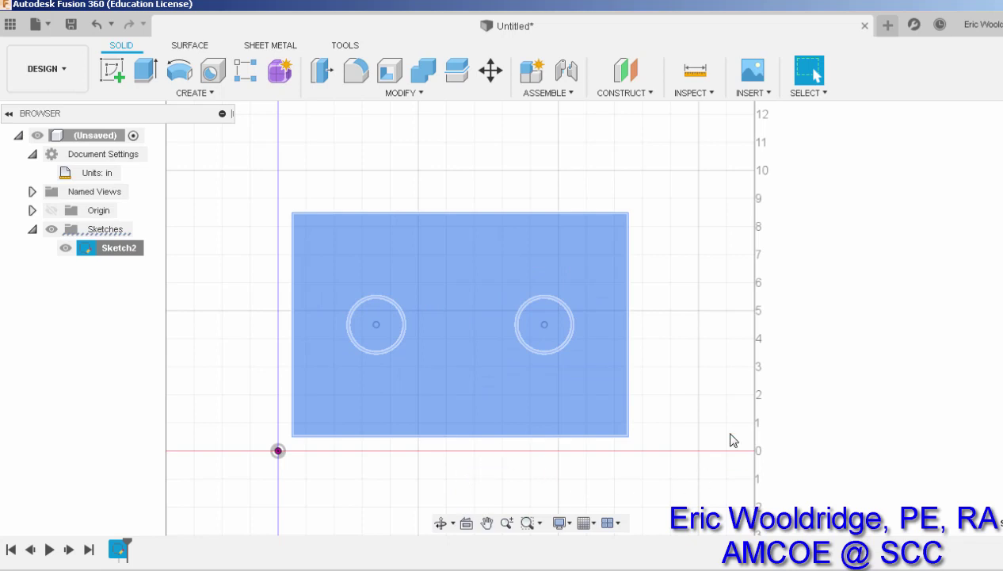
Reopen the plate sketch in Fusion 360, draw an upright rectangle about 1 by 5 inches between the holes, and finish the sketch.
{"action": "right_click", "coordinate": [119, 548]}
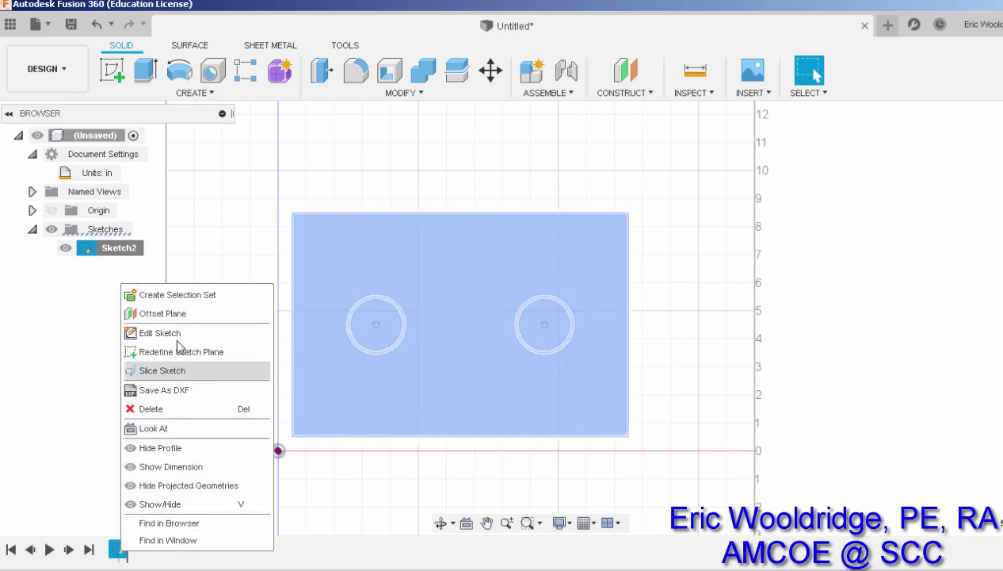
{"action": "left_click", "coordinate": [255, 334]}
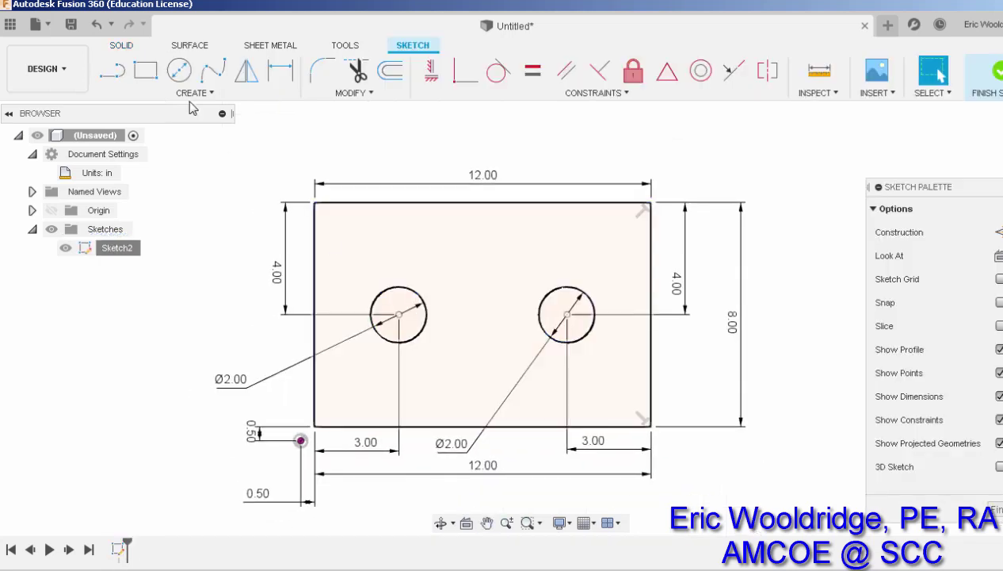
{"action": "left_click", "coordinate": [145, 70]}
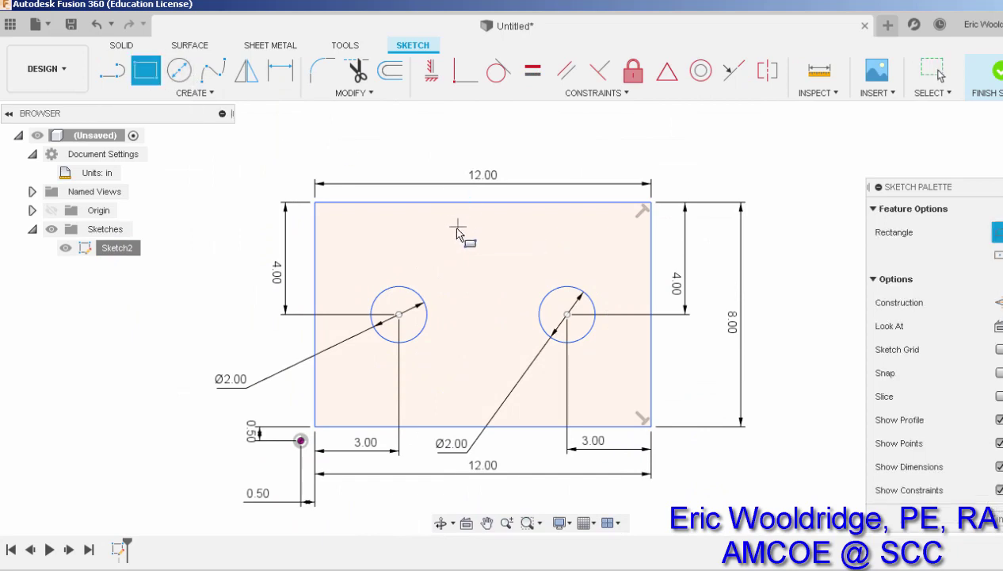
{"action": "left_click", "coordinate": [455, 229]}
{"action": "left_click", "coordinate": [483, 372]}
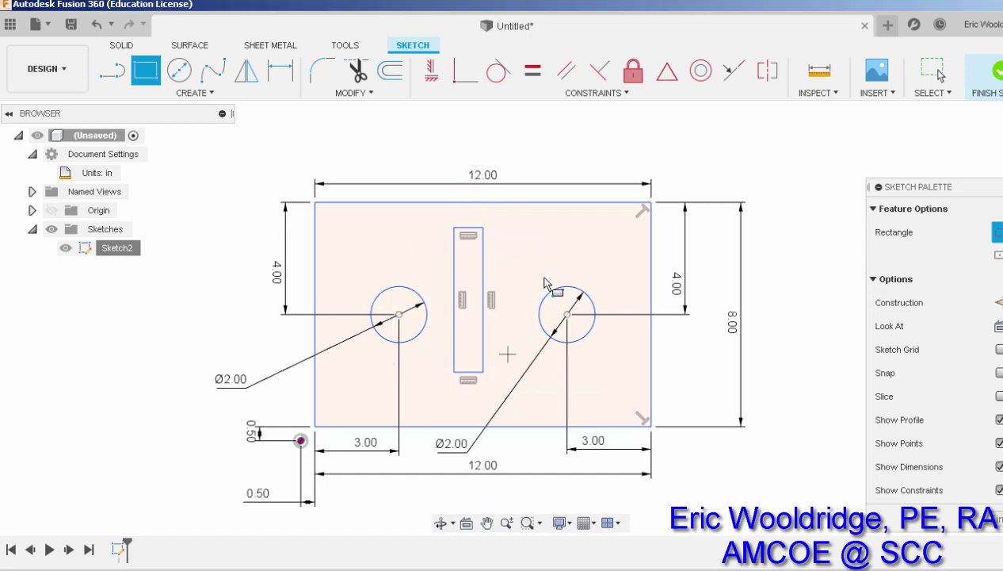
{"action": "left_click", "coordinate": [993, 72]}
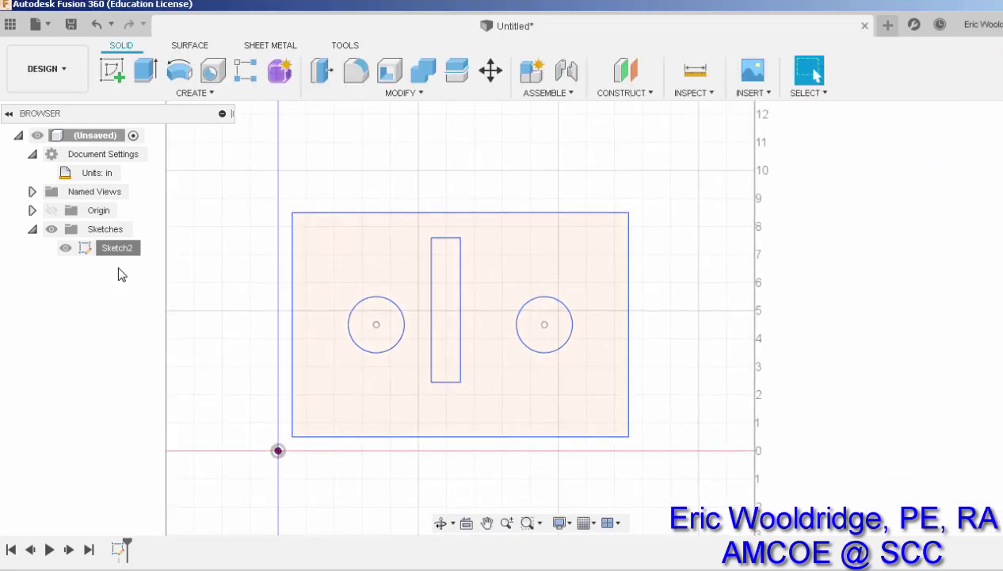
Export the slotted plate sketch as a DXF file named cnc example_1d.dxf in the TEMP STLS folder.
{"action": "left_click", "coordinate": [115, 248]}
{"action": "right_click", "coordinate": [113, 252]}
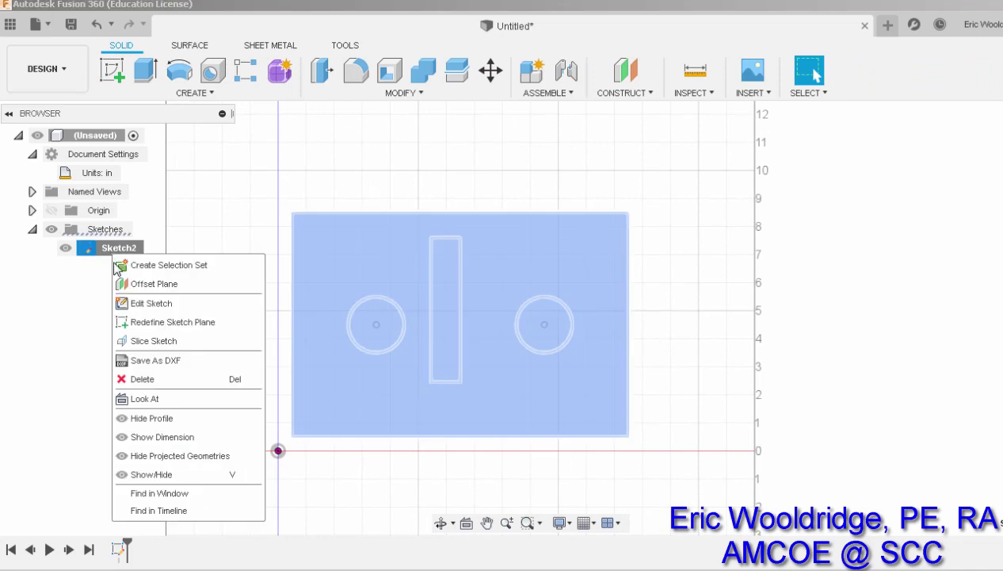
{"action": "left_click", "coordinate": [158, 363]}
{"action": "left_click", "coordinate": [261, 173]}
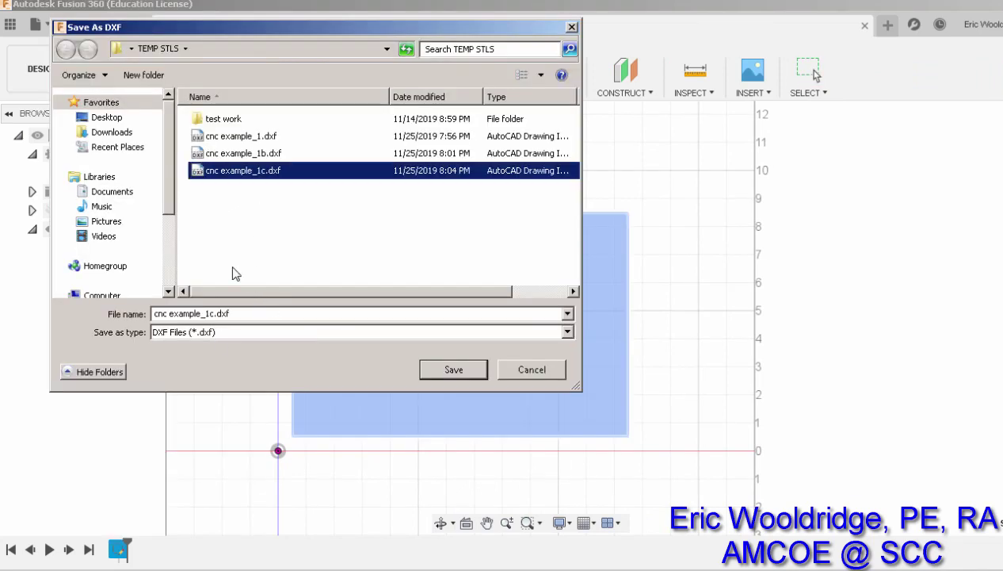
{"action": "left_click", "coordinate": [213, 314]}
{"action": "left_click", "coordinate": [214, 313]}
{"action": "key", "text": "BackSpace"}
{"action": "type", "text": "d"}
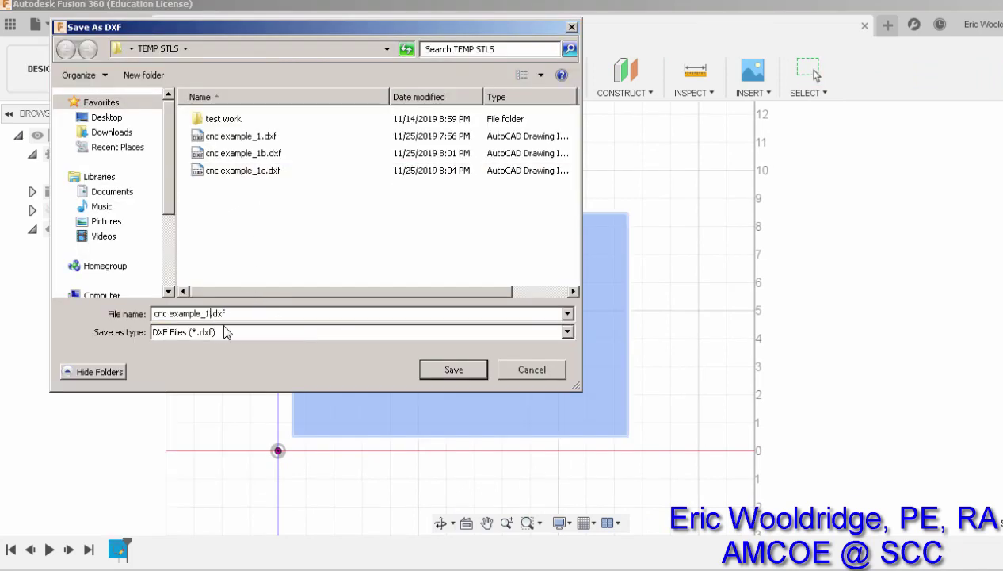
{"action": "left_click", "coordinate": [453, 369]}
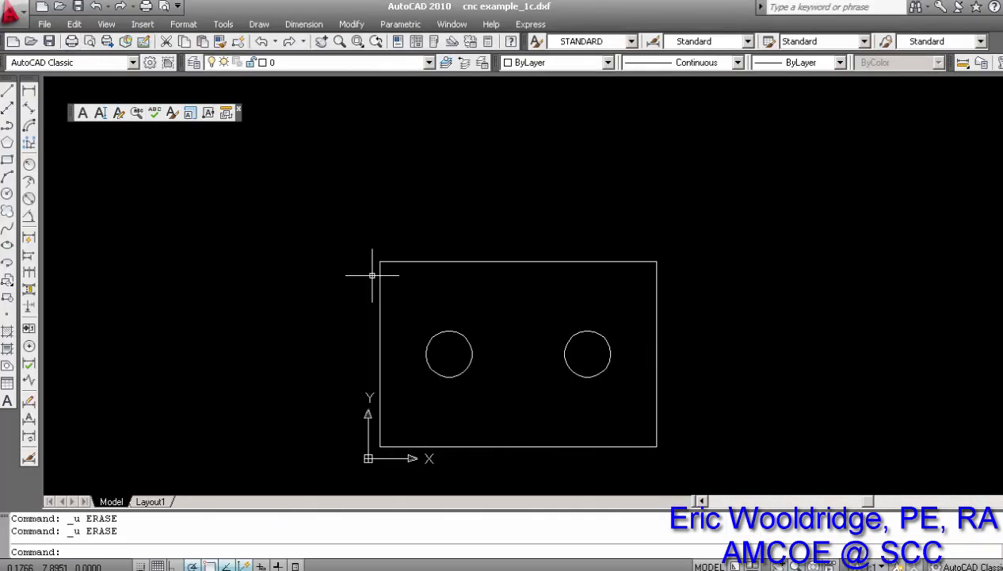
Switch to AutoCAD, open cnc example_1d.dxf from the TEMP STLS folder, and bring the whole plate into view.
{"action": "left_click", "coordinate": [30, 40]}
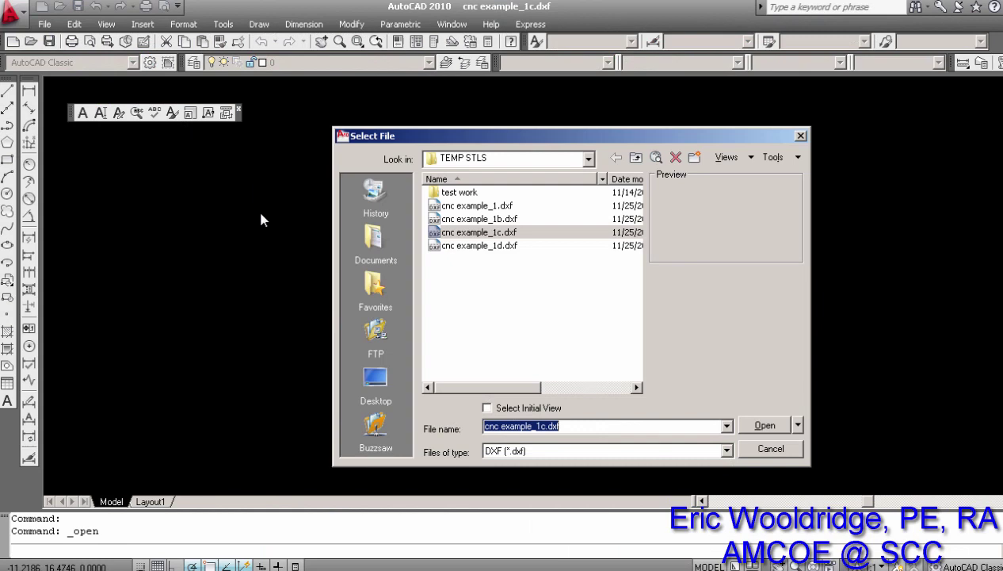
{"action": "left_click", "coordinate": [485, 246]}
{"action": "left_click", "coordinate": [760, 424]}
{"action": "scroll", "coordinate": [510, 376], "scroll_direction": "down", "scroll_amount": 2}
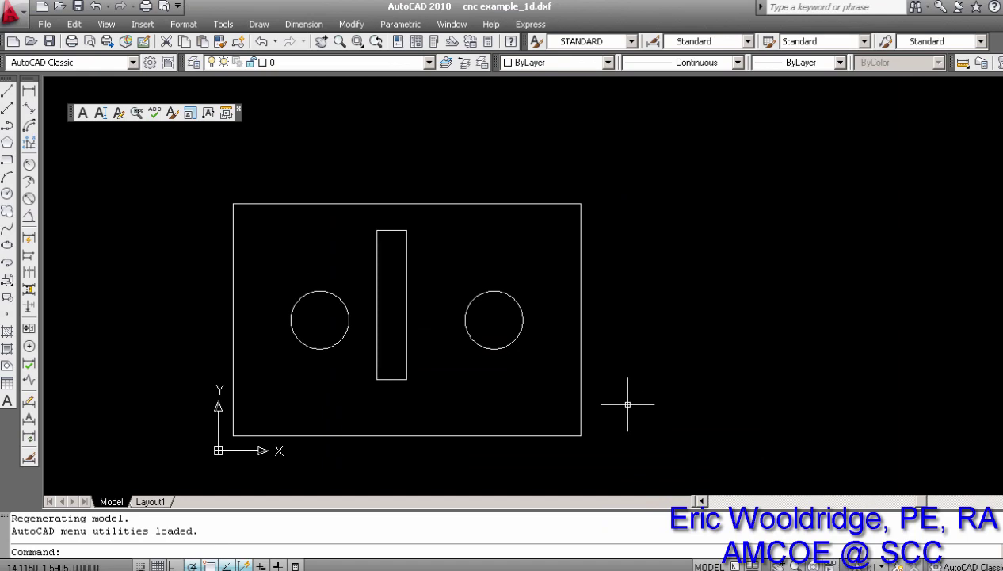
{"action": "middle_click_drag", "start_coordinate": [646, 440], "coordinate": [680, 435]}
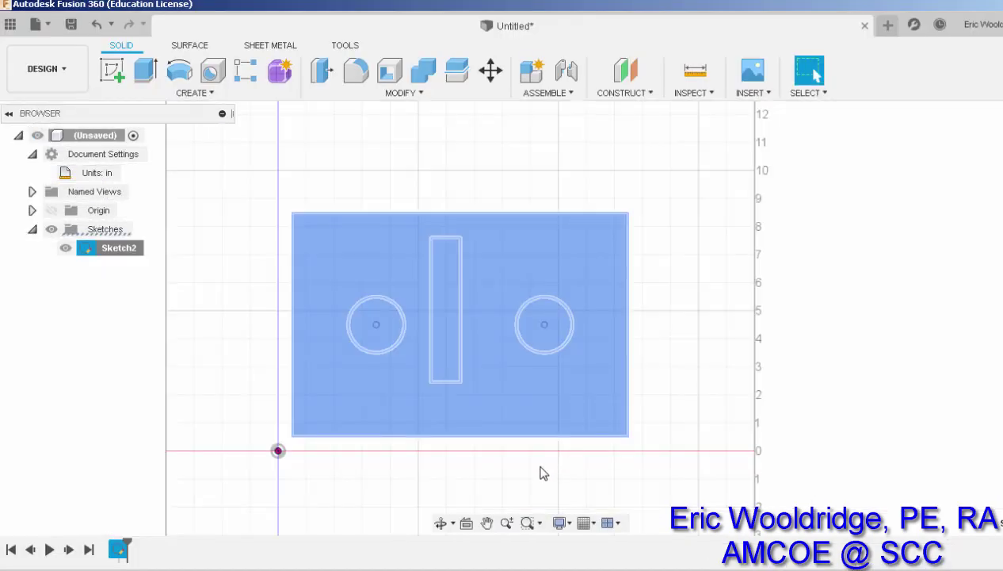
Return to Fusion 360, reopen the plate sketch, and fillet the outline's upper-left and lower-right corners with a 1 inch radius.
{"action": "left_click", "coordinate": [432, 477]}
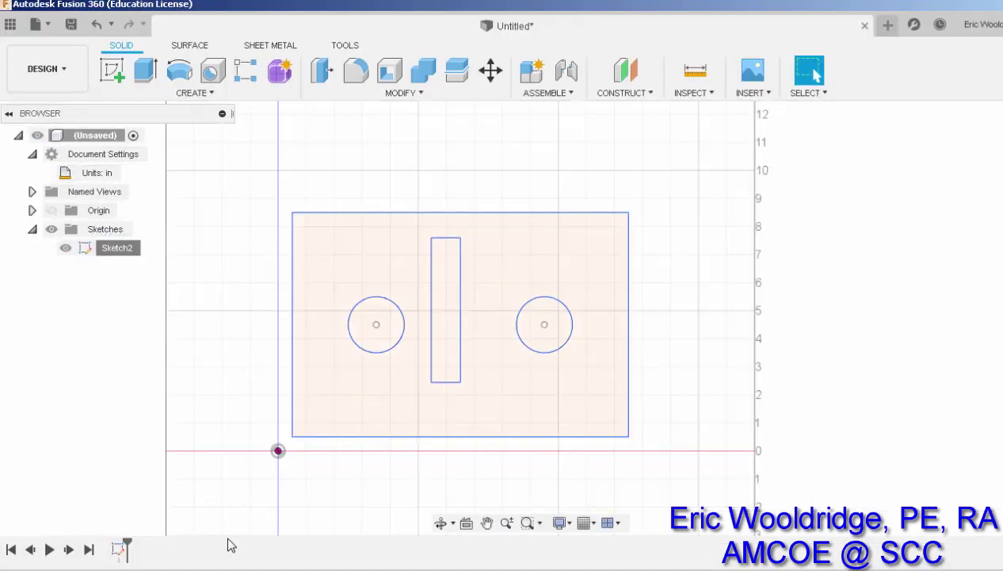
{"action": "left_click", "coordinate": [386, 436]}
{"action": "left_click", "coordinate": [278, 450]}
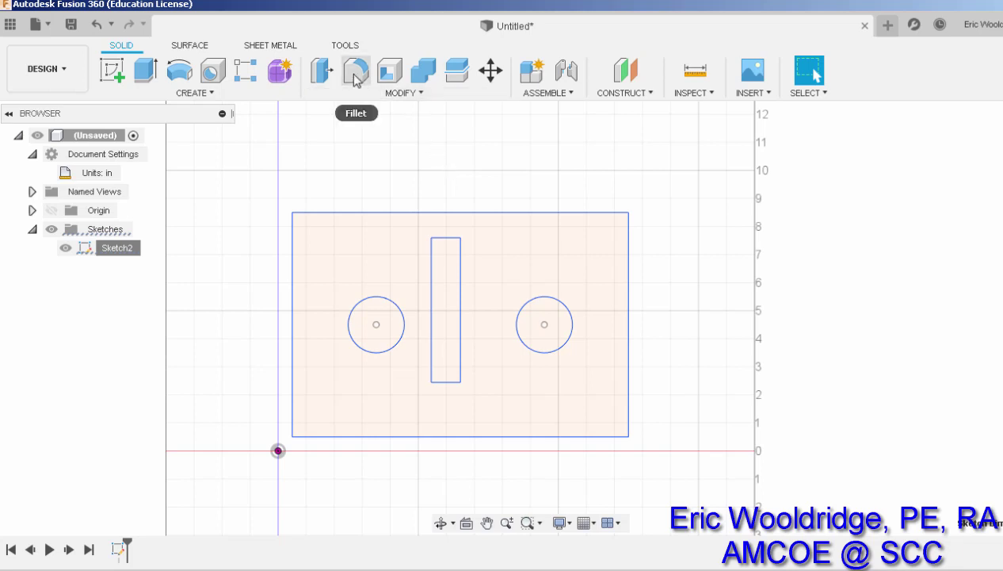
{"action": "right_click", "coordinate": [121, 548]}
{"action": "left_click", "coordinate": [159, 389]}
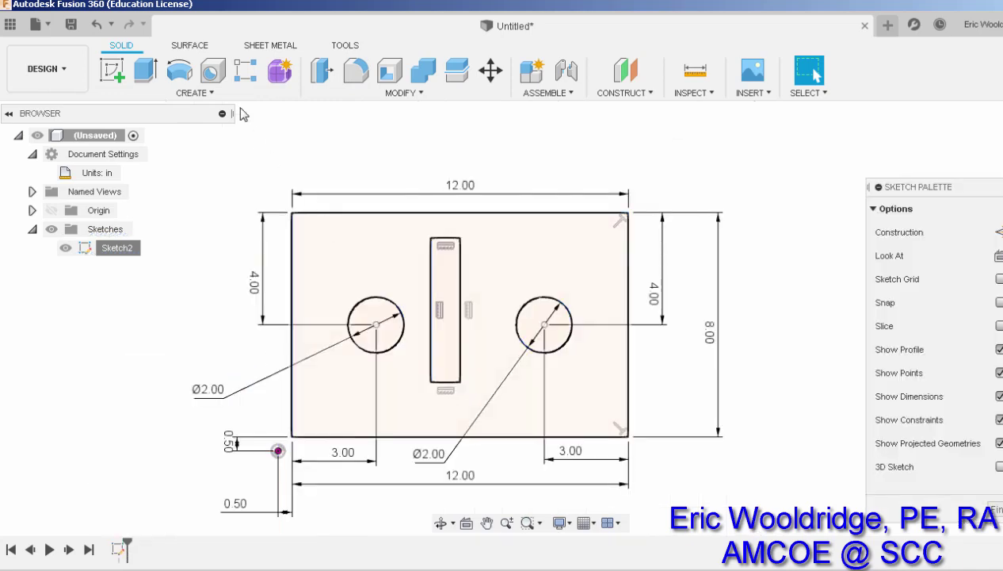
{"action": "left_click", "coordinate": [322, 71]}
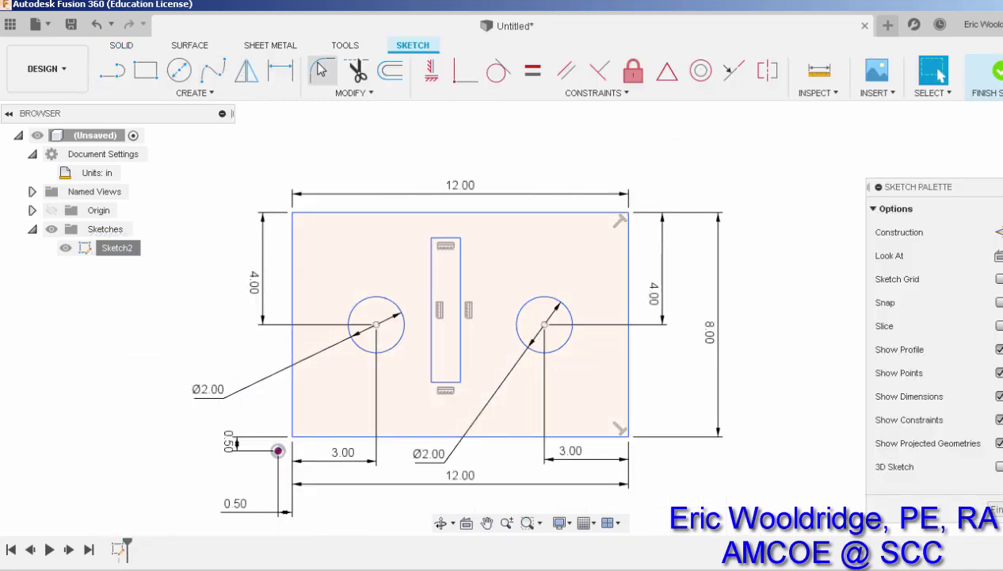
{"action": "left_click", "coordinate": [295, 215]}
{"action": "left_click", "coordinate": [626, 435]}
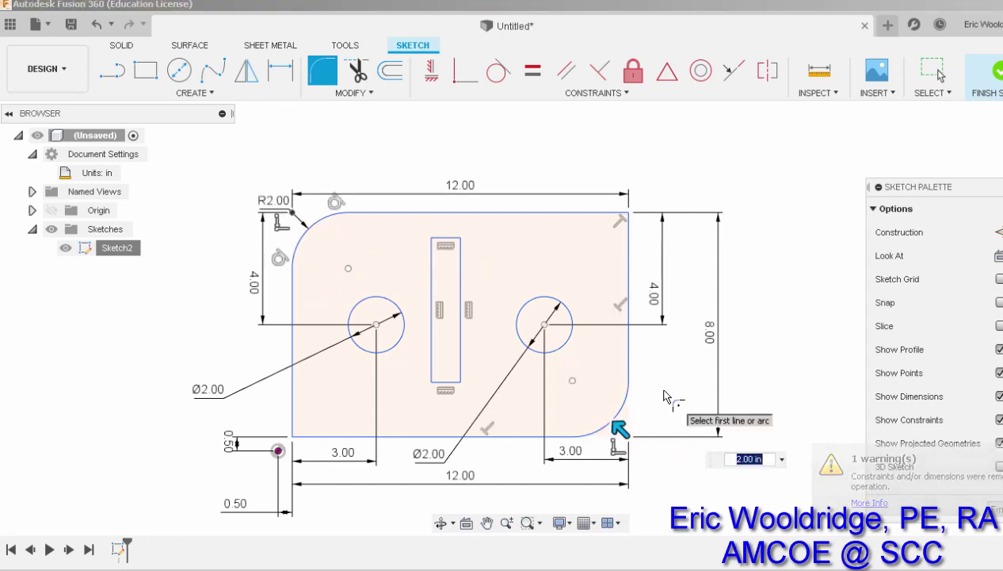
{"action": "type", "text": "1"}
{"action": "key", "text": "Return"}
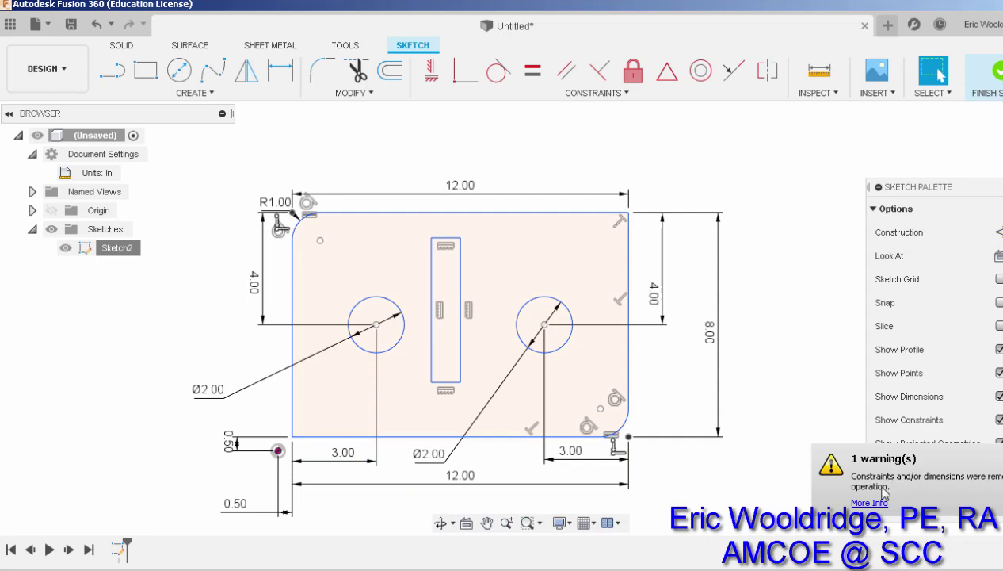
Review the warning details, move the fillet's radius dimension up and away from the plate's corner, and finish the sketch.
{"action": "left_click", "coordinate": [858, 504]}
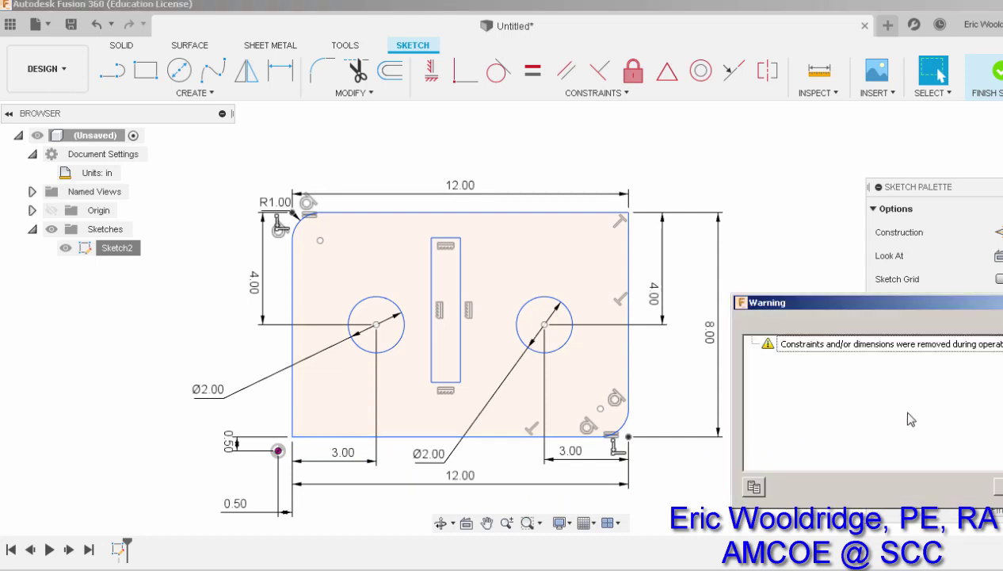
{"action": "left_click", "coordinate": [1000, 487]}
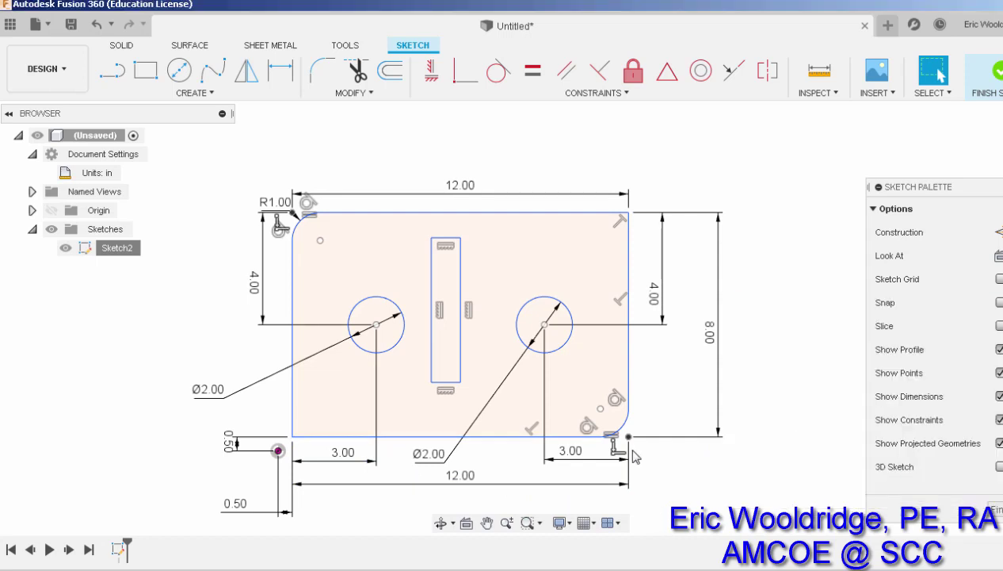
{"action": "mouse_move", "coordinate": [275, 202]}
{"action": "left_mouse_down"}
{"action": "mouse_move", "coordinate": [210, 161]}
{"action": "mouse_move", "coordinate": [191, 211]}
{"action": "mouse_move", "coordinate": [191, 149]}
{"action": "left_mouse_up"}
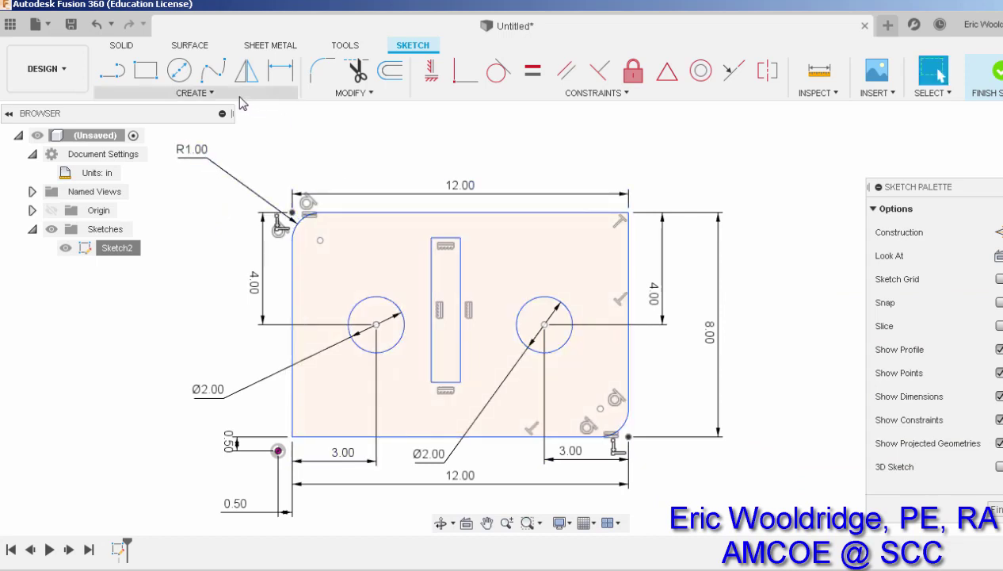
{"action": "left_click", "coordinate": [996, 76]}
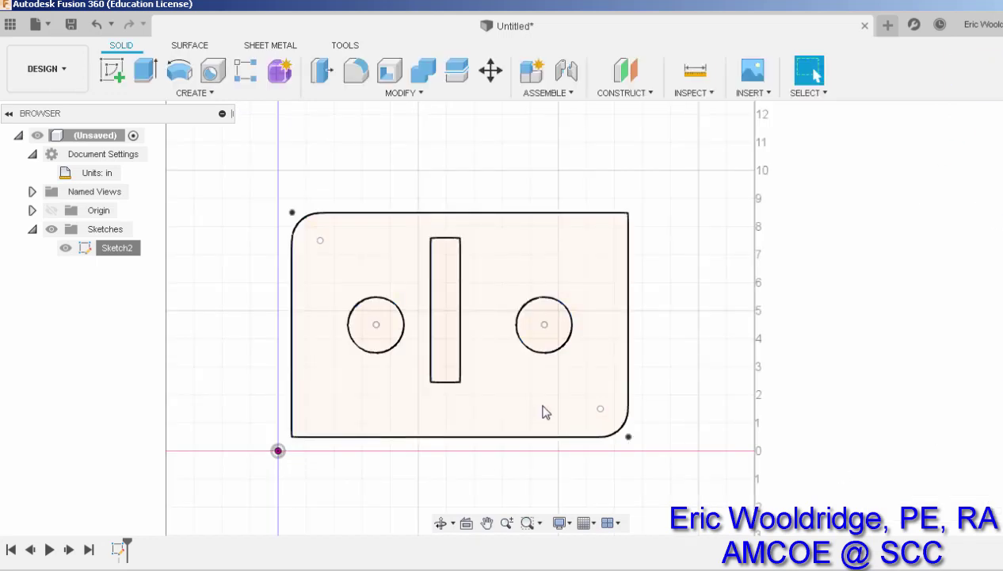
Export the filleted plate sketch as a DXF file named cnc example_1e.dxf in the TEMP STLS folder.
{"action": "right_click", "coordinate": [117, 248]}
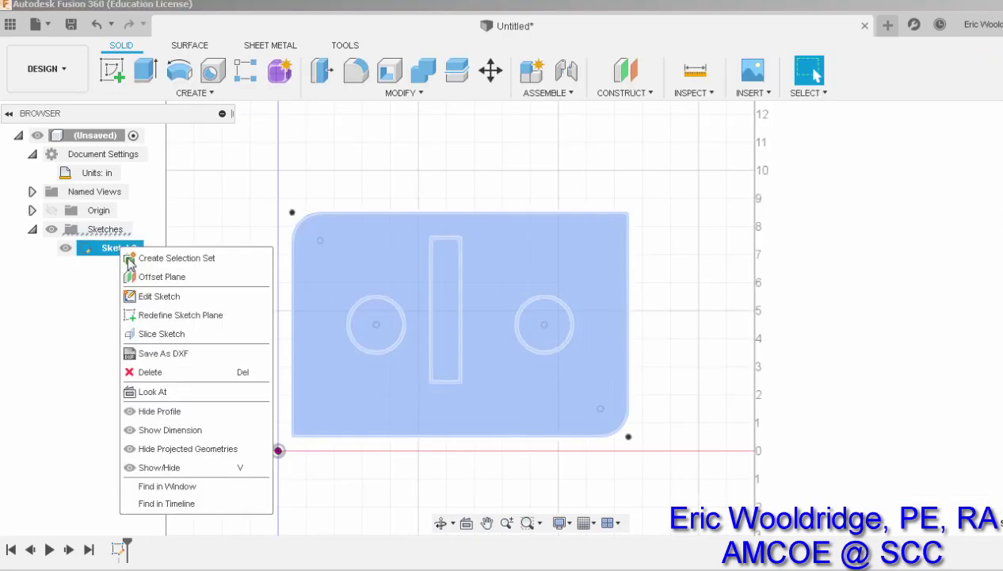
{"action": "left_click", "coordinate": [153, 354]}
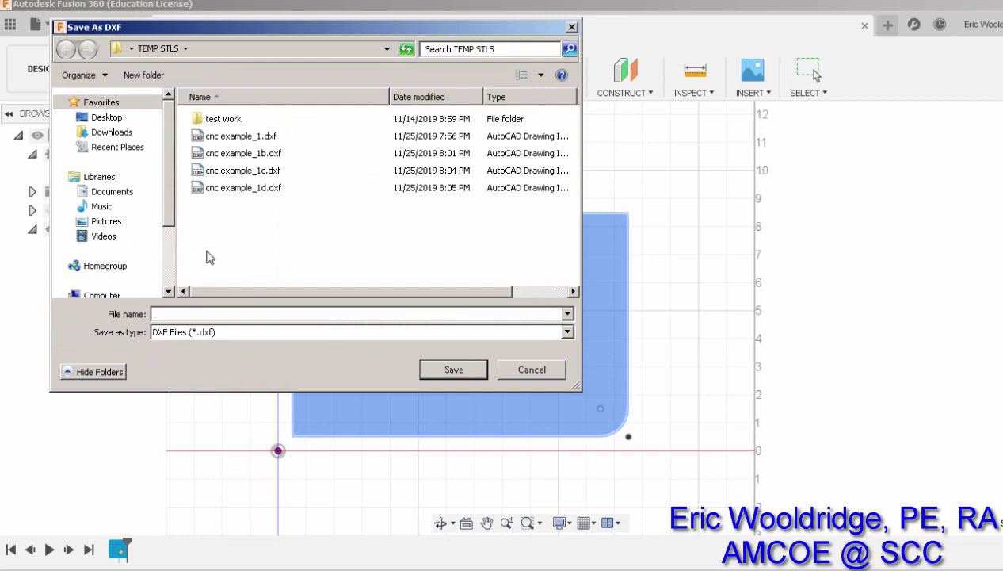
{"action": "left_click", "coordinate": [245, 187]}
{"action": "left_click", "coordinate": [215, 314]}
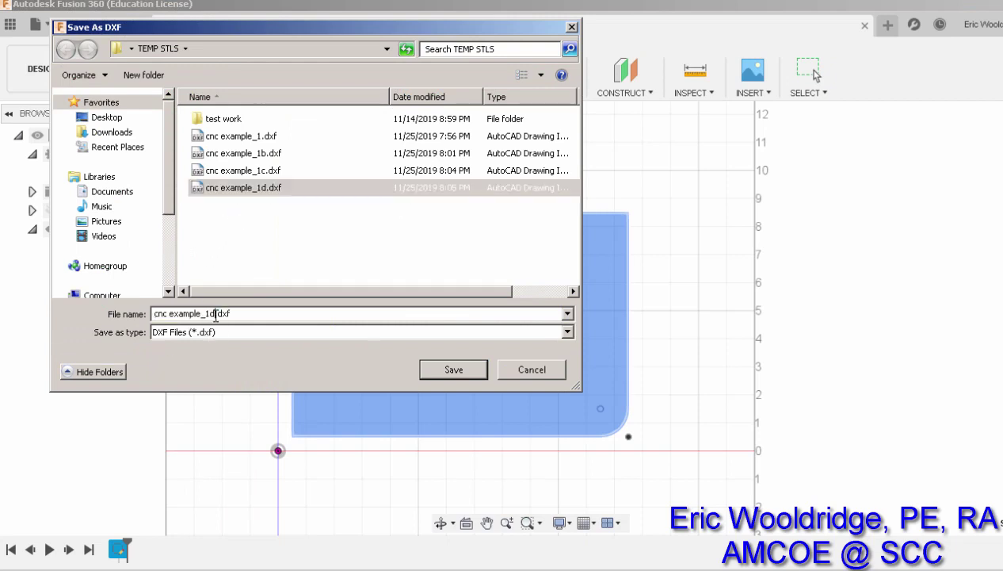
{"action": "key", "text": "BackSpace"}
{"action": "type", "text": "e"}
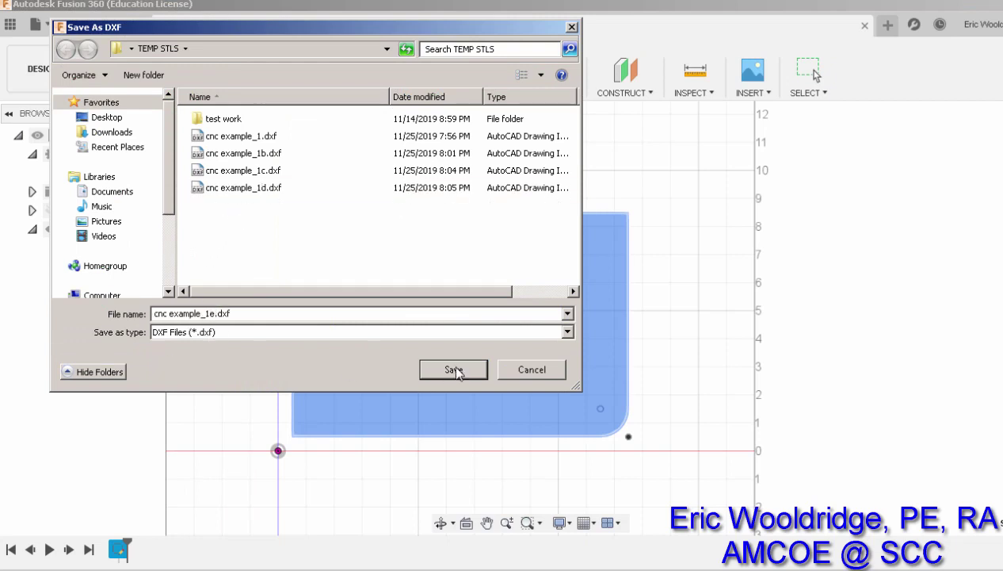
{"action": "left_click", "coordinate": [453, 369]}
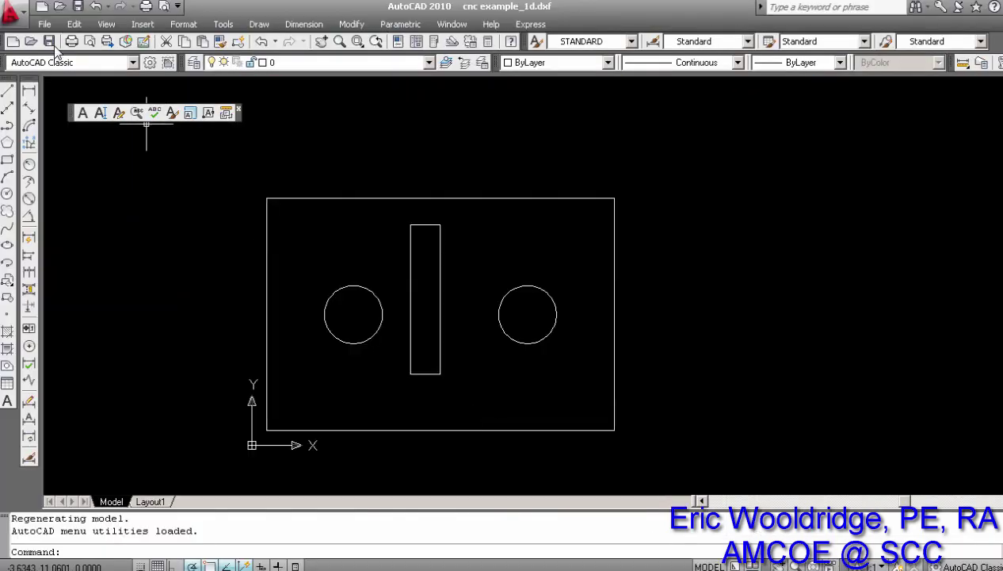
Switch to AutoCAD and open cnc example_1e.dxf from the TEMP STLS folder.
{"action": "left_click", "coordinate": [30, 41]}
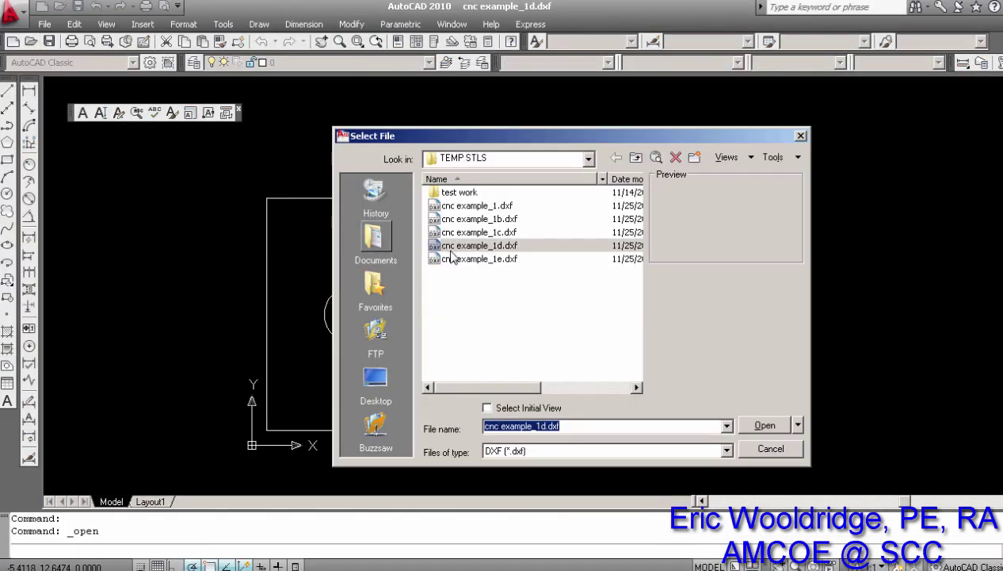
{"action": "left_click", "coordinate": [475, 259]}
{"action": "left_click", "coordinate": [762, 424]}
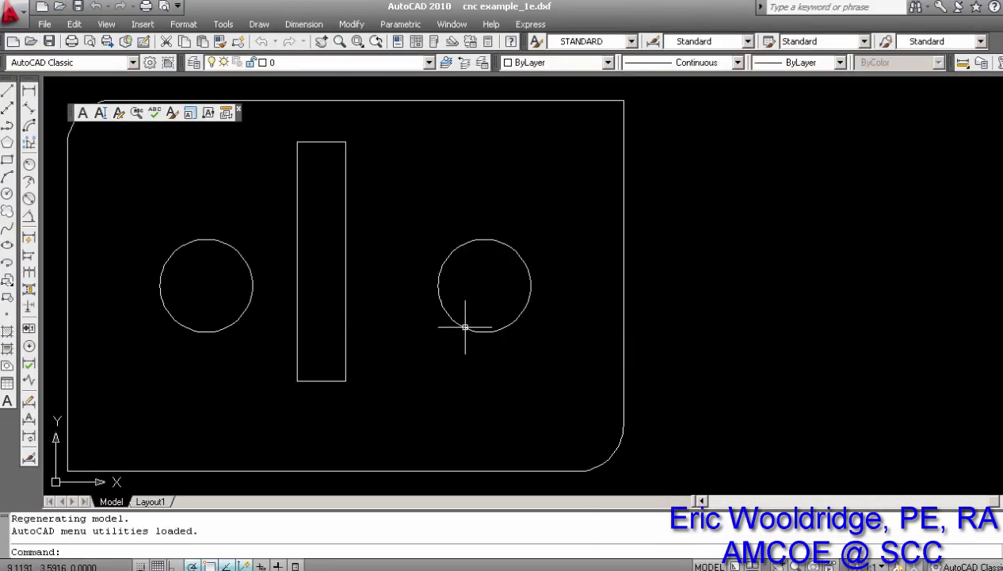
{"action": "scroll", "coordinate": [522, 380], "scroll_direction": "up", "scroll_amount": 2}
{"action": "scroll", "coordinate": [577, 394], "scroll_direction": "down", "scroll_amount": 6}
Inspect the imported geometry by selecting the filleted outline, one circle and the slot in turn, clearing the selection each time.
{"action": "left_click", "coordinate": [581, 391]}
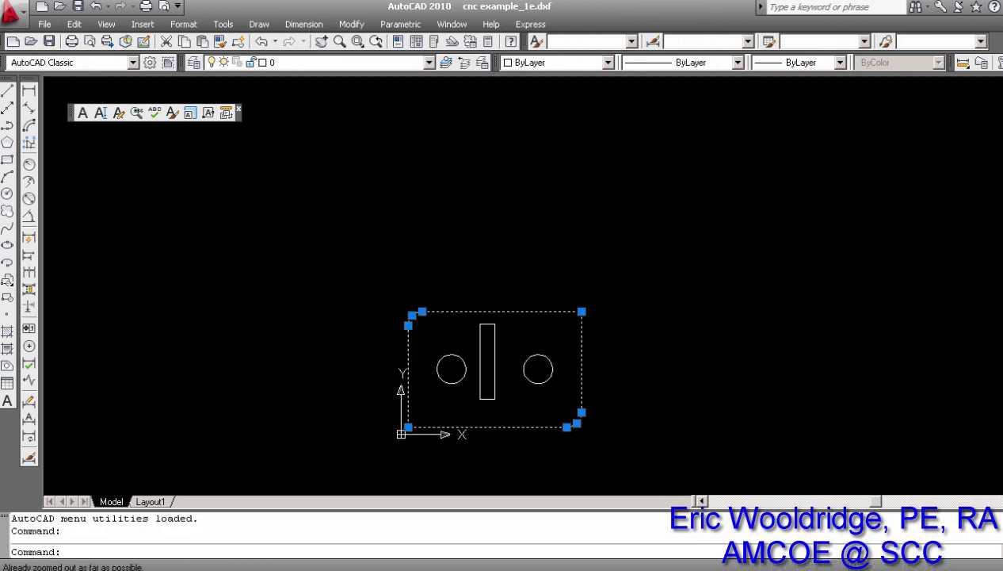
{"action": "scroll", "coordinate": [578, 420], "scroll_direction": "up", "scroll_amount": 3}
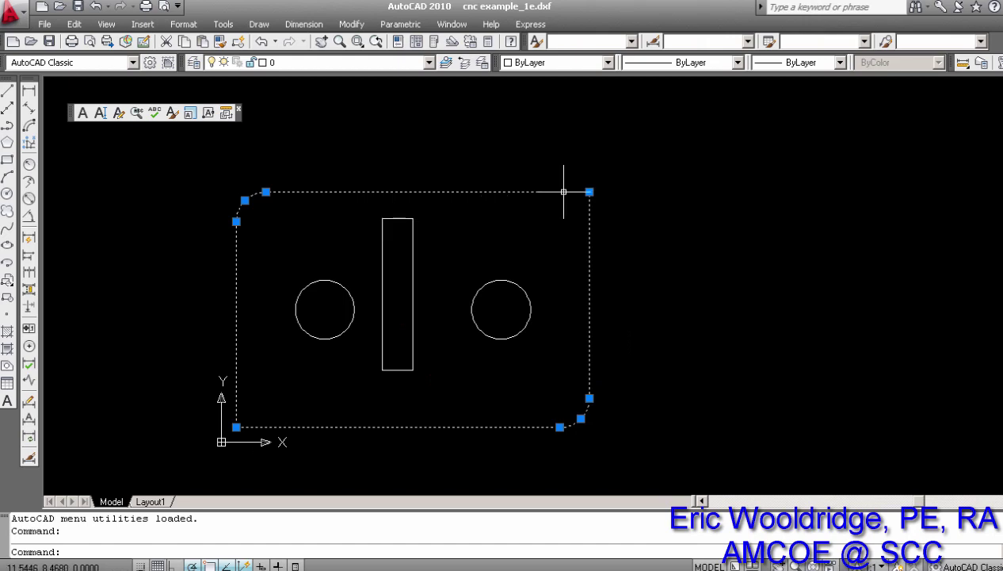
{"action": "key", "text": "Escape"}
{"action": "left_click", "coordinate": [327, 339]}
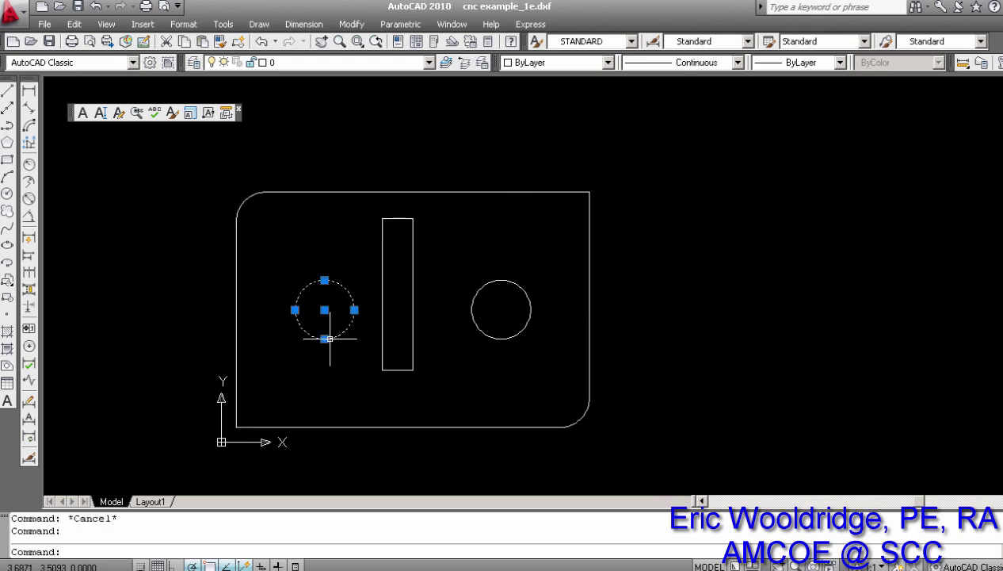
{"action": "key", "text": "Escape"}
{"action": "left_click", "coordinate": [390, 370]}
{"action": "key", "text": "Escape"}
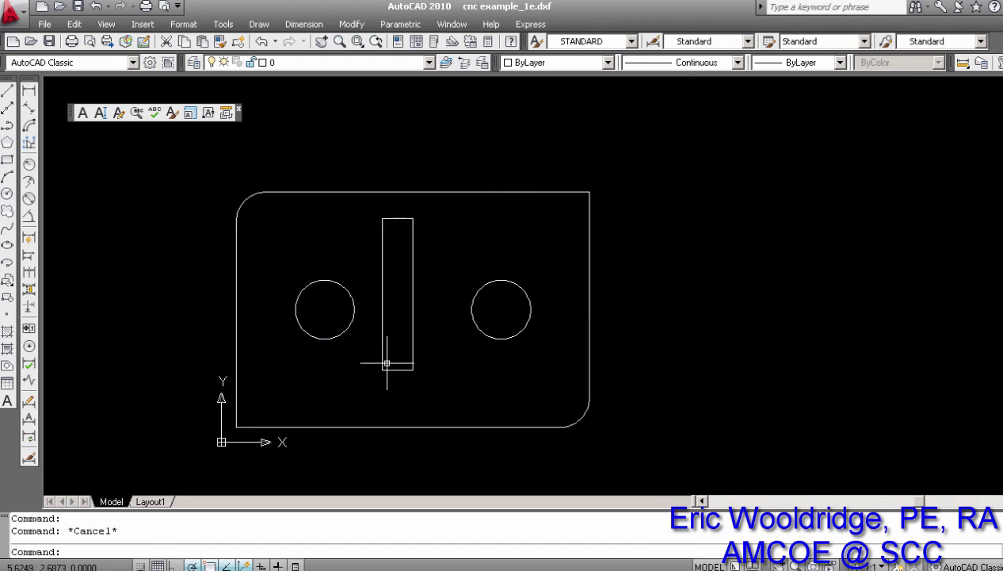
{"action": "left_click", "coordinate": [330, 64]}
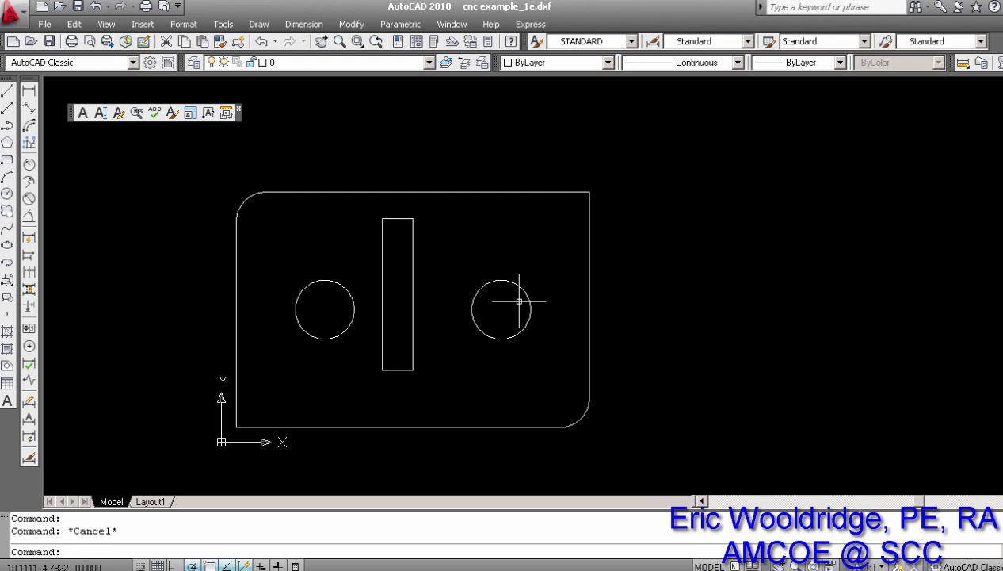
{"action": "left_click", "coordinate": [589, 293]}
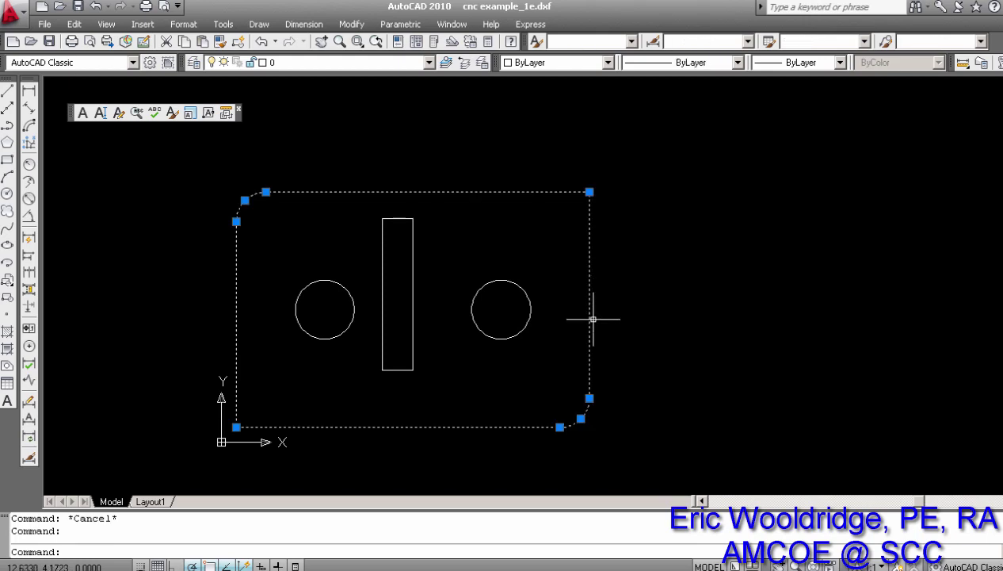
{"action": "key", "text": "Escape"}
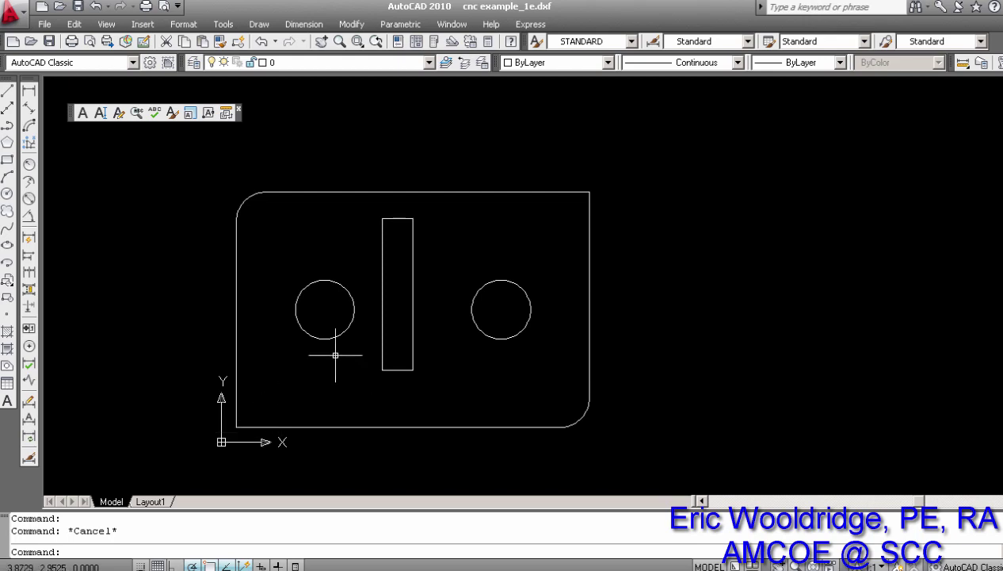
{"action": "middle_click_drag", "start_coordinate": [611, 384], "coordinate": [616, 372]}
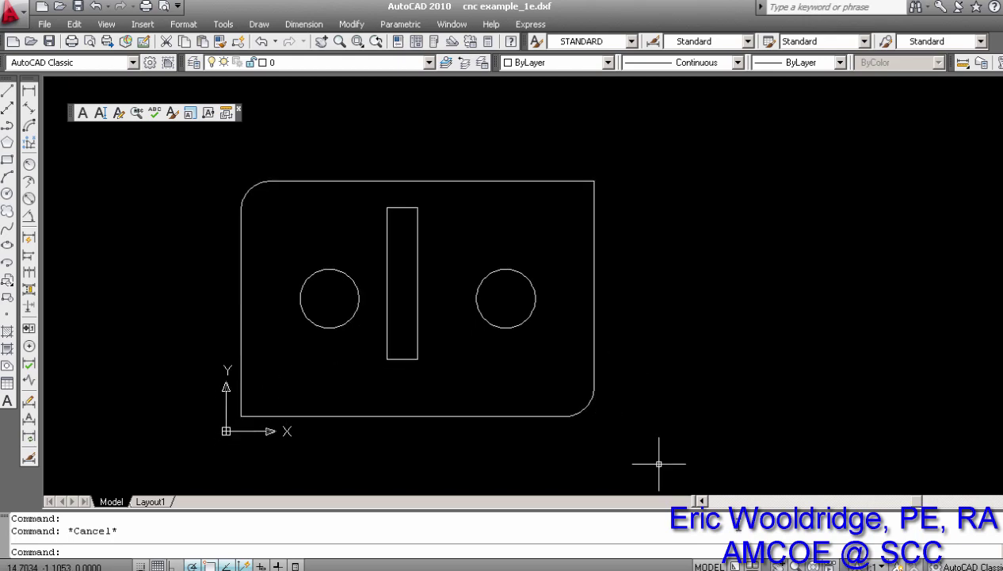